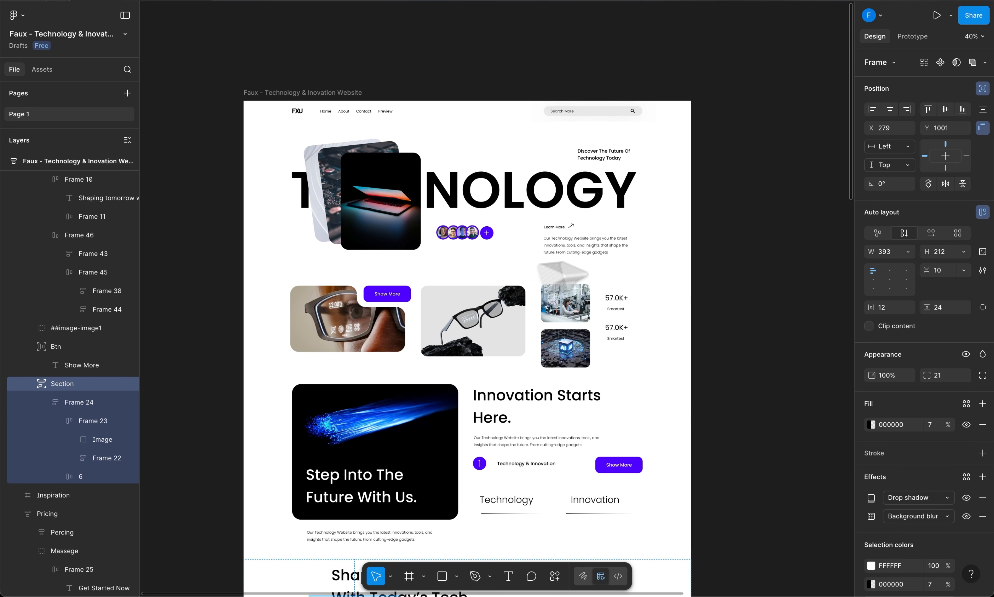
Try adding extra words to the Show More label, then undo the change.
{"action": "scroll", "coordinate": [764, 228], "scroll_direction": "down", "scroll_amount": 1}
{"action": "scroll", "coordinate": [765, 228], "scroll_direction": "left", "scroll_amount": 1}
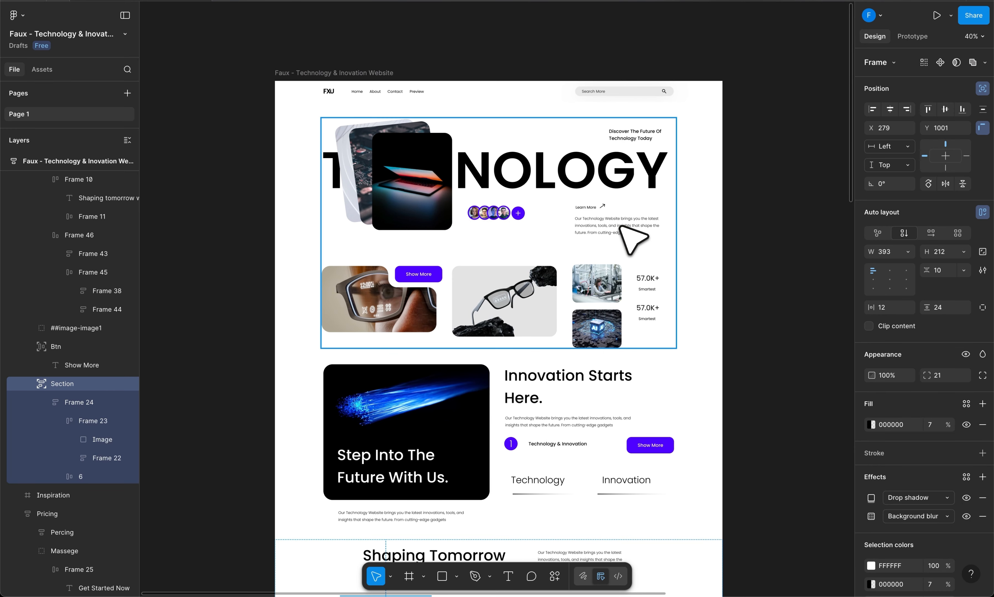
{"action": "scroll", "coordinate": [601, 252], "scroll_direction": "down", "scroll_amount": 3}
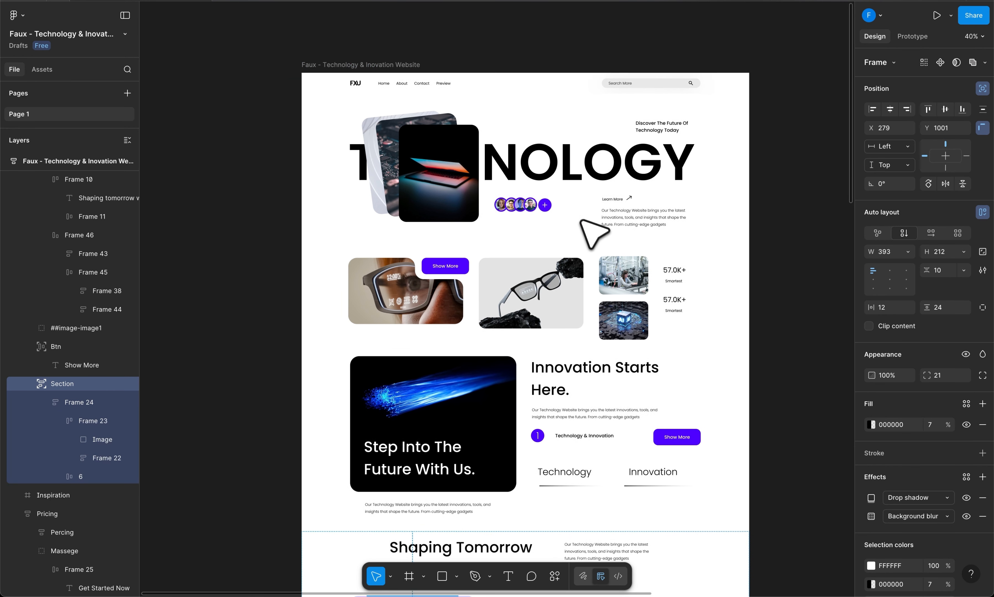
{"action": "scroll", "coordinate": [605, 283], "scroll_direction": "up", "scroll_amount": 10}
{"action": "left_click", "coordinate": [567, 353]}
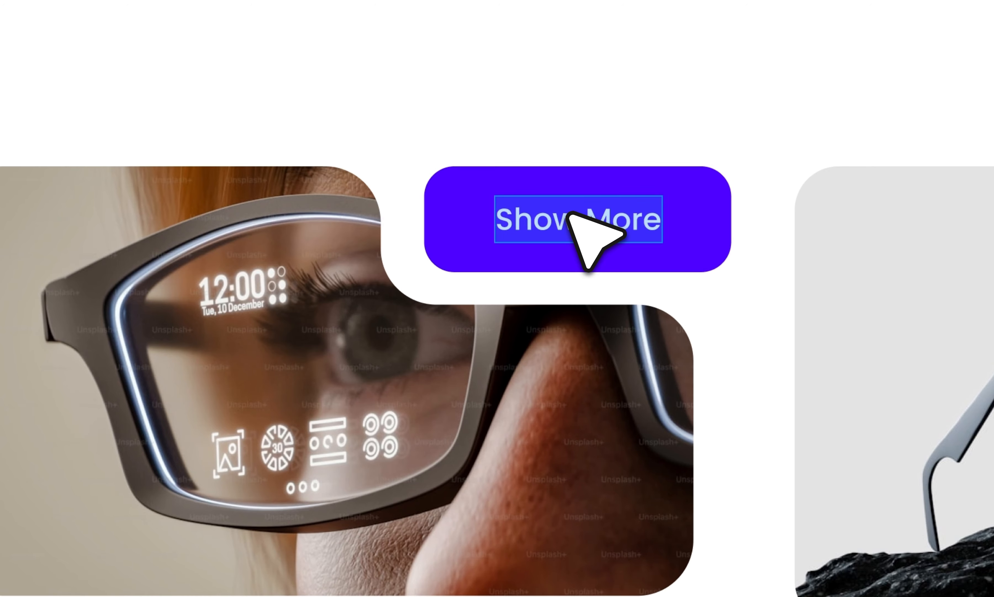
{"action": "key", "text": "Right"}
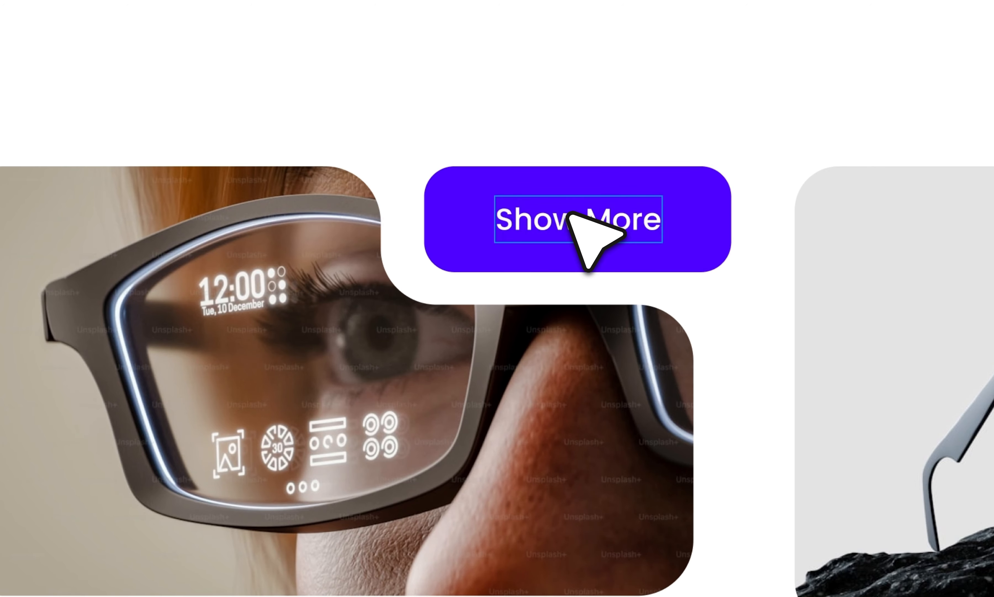
{"action": "type", "text": "More text"}
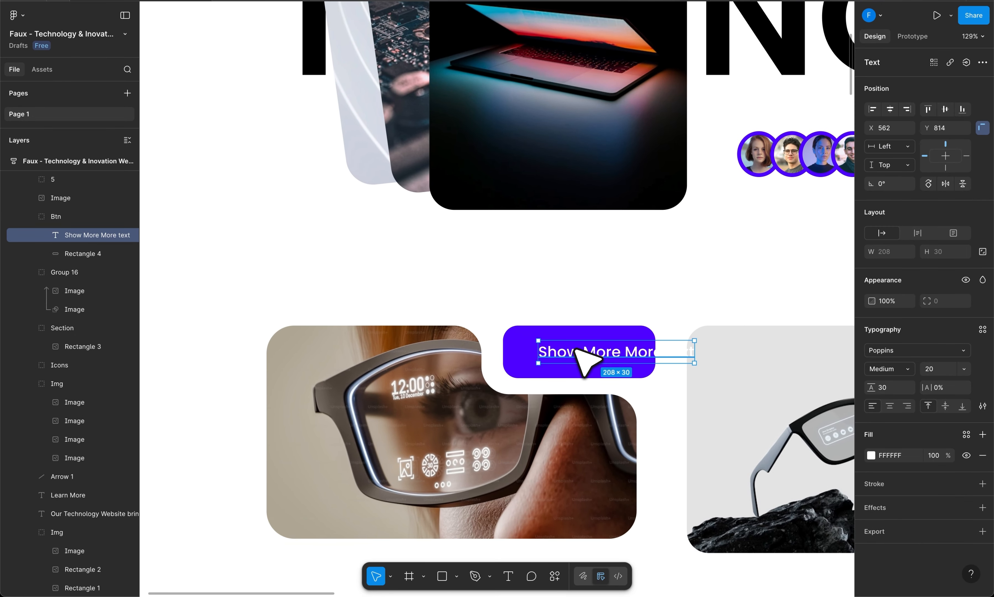
{"action": "key", "text": "ctrl+z"}
Add auto layout to the Btn frame with width and height set to Hug contents.
{"action": "left_click", "coordinate": [65, 217]}
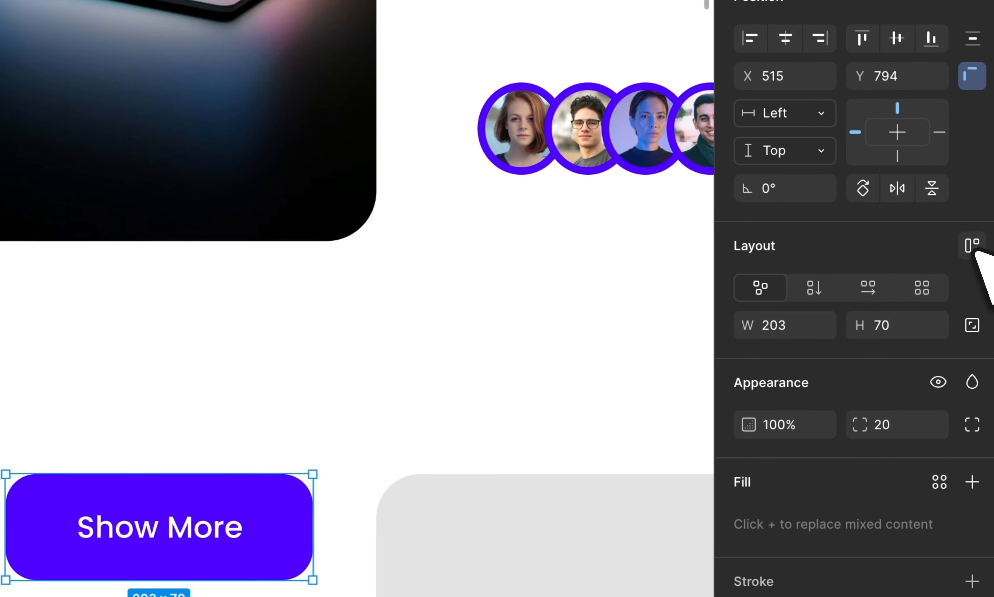
{"action": "left_click", "coordinate": [972, 247]}
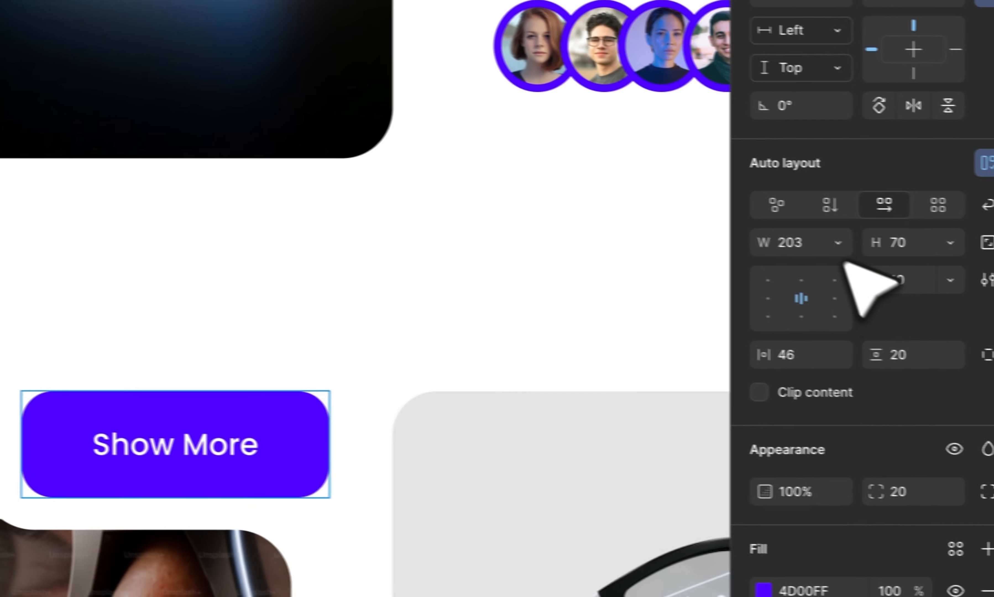
{"action": "left_click", "coordinate": [820, 325]}
{"action": "left_click", "coordinate": [748, 268]}
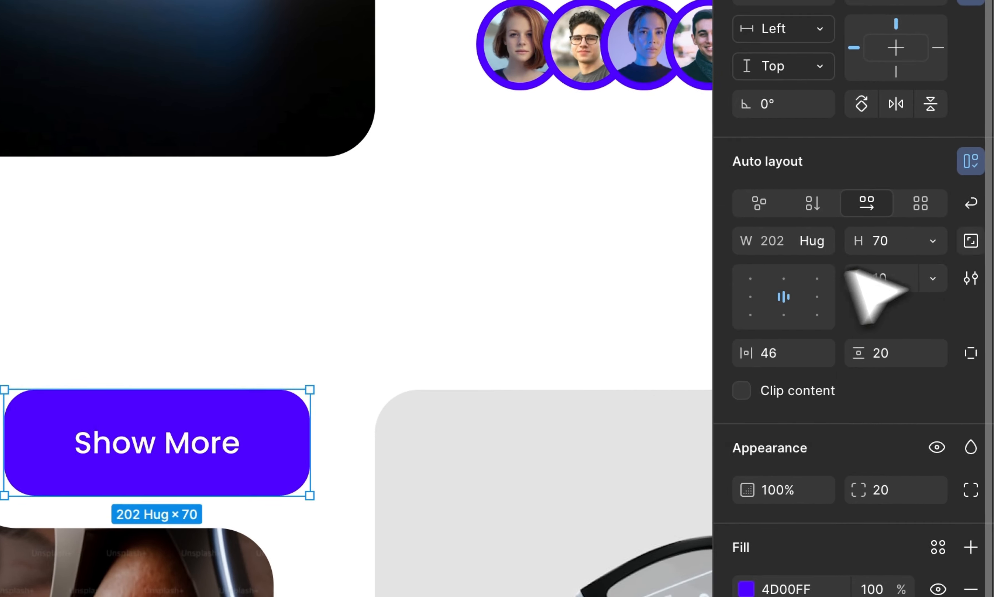
{"action": "left_click", "coordinate": [931, 241]}
{"action": "left_click", "coordinate": [882, 269]}
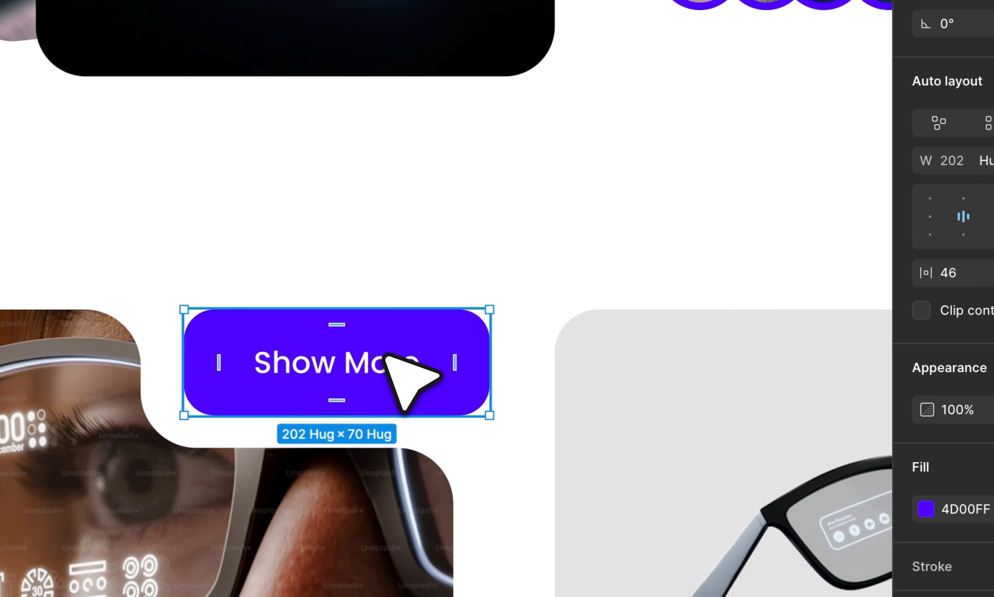
Test resizing by appending 'Add more' to the label, then delete it to restore 'Show More'.
{"action": "double_click", "coordinate": [383, 358]}
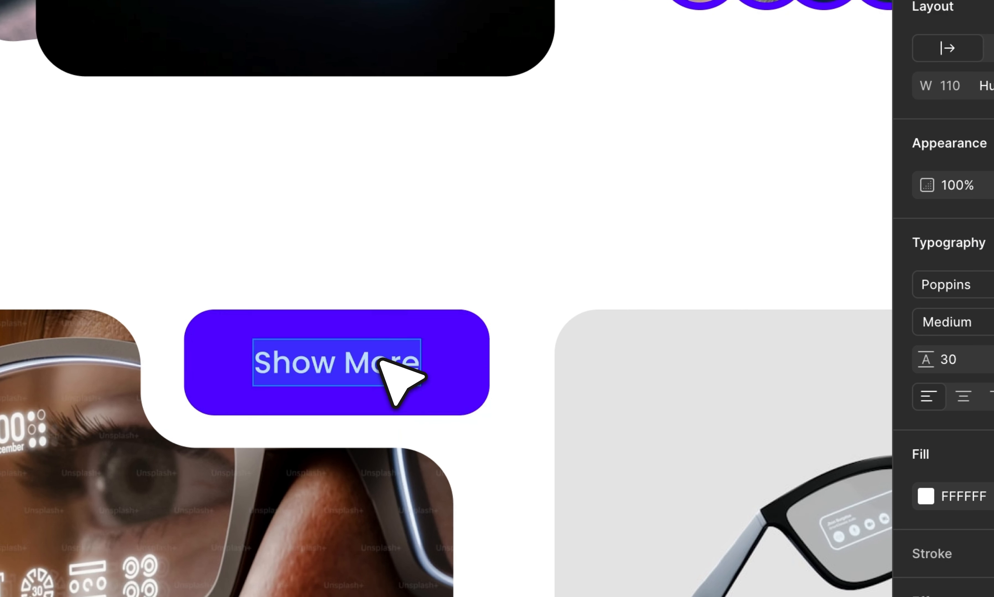
{"action": "key", "text": "Right"}
{"action": "type", "text": "Add more"}
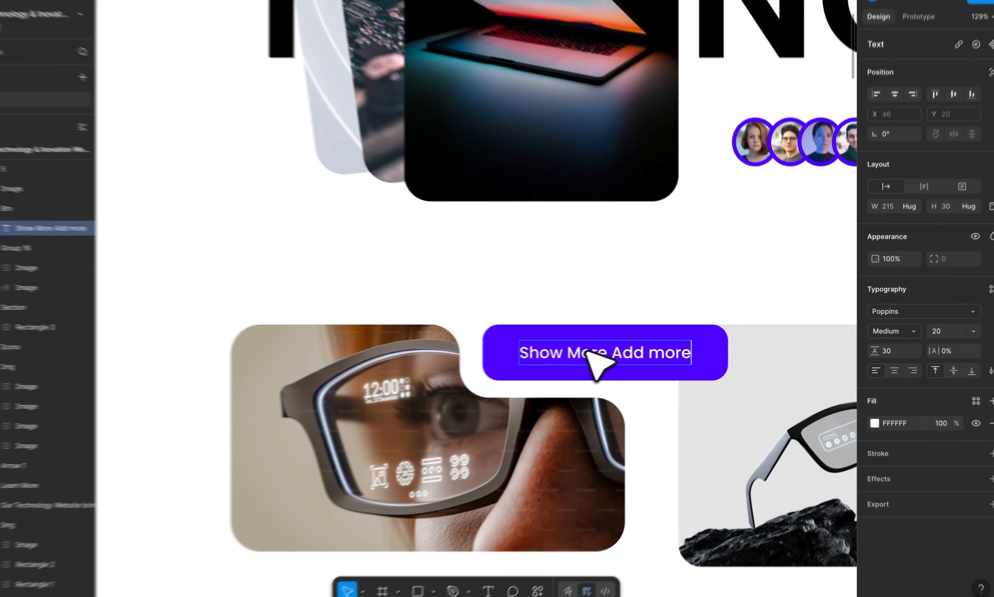
{"action": "key", "text": "Escape"}
{"action": "scroll", "coordinate": [529, 359], "scroll_direction": "right", "scroll_amount": 5}
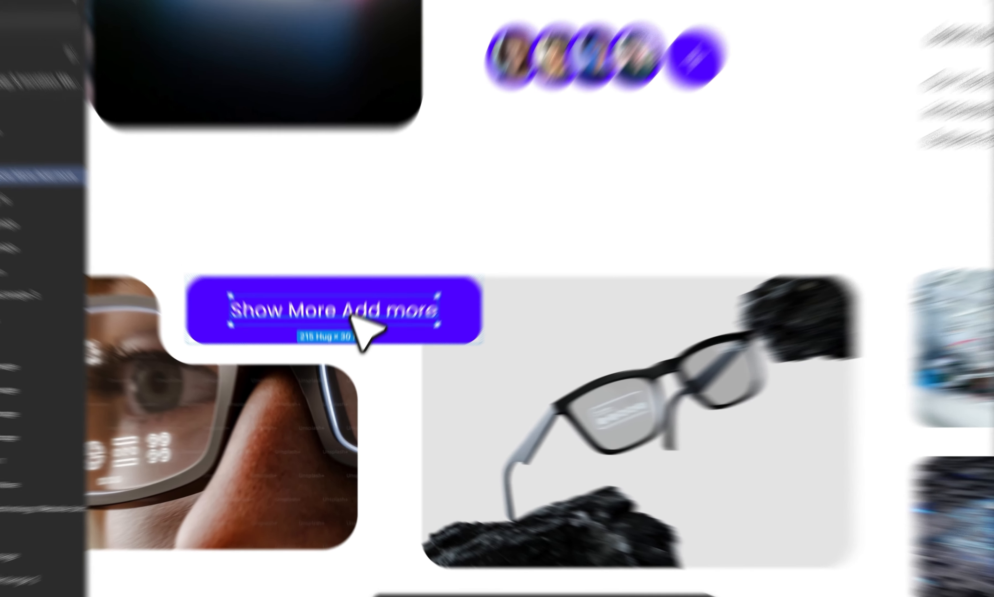
{"action": "double_click", "coordinate": [339, 341]}
{"action": "left_click", "coordinate": [335, 341]}
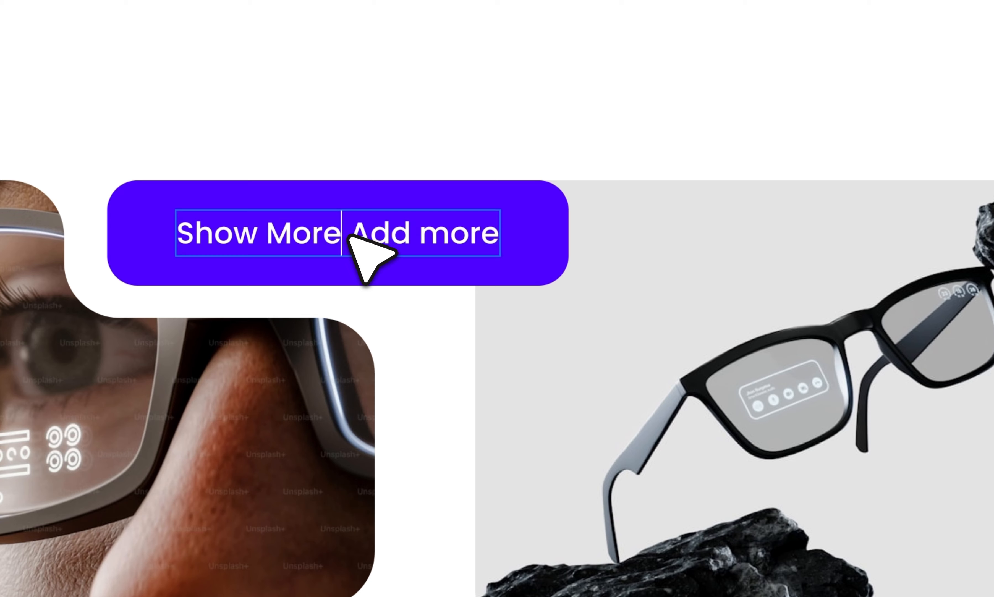
{"action": "key", "text": "shift+super+Right"}
{"action": "key", "text": "BackSpace"}
{"action": "key", "text": "Escape"}
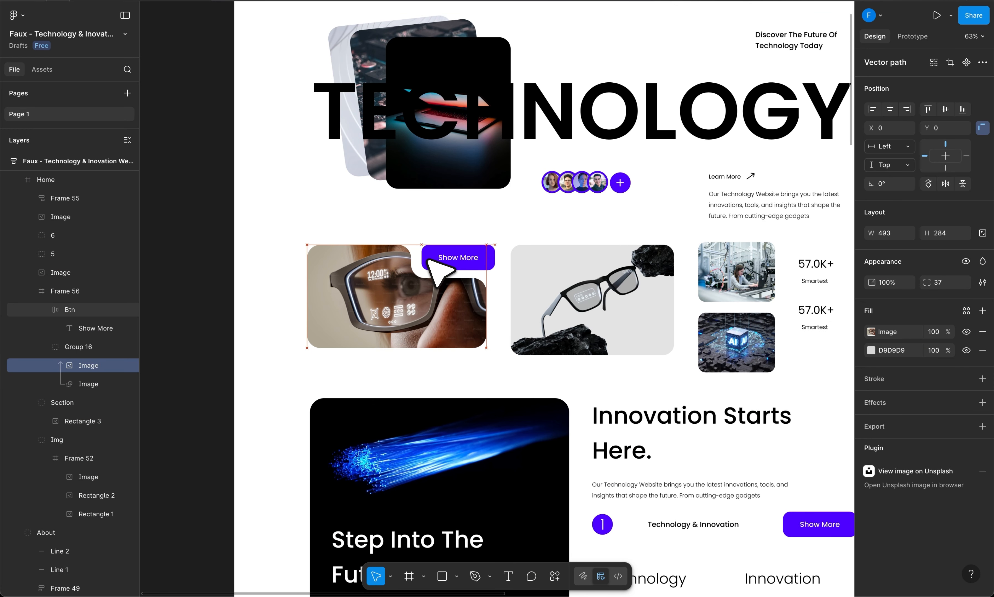
Select the glasses, factory and AI images plus the 57.0K+ stats column and apply Suggest auto layout.
{"action": "left_click", "coordinate": [81, 291]}
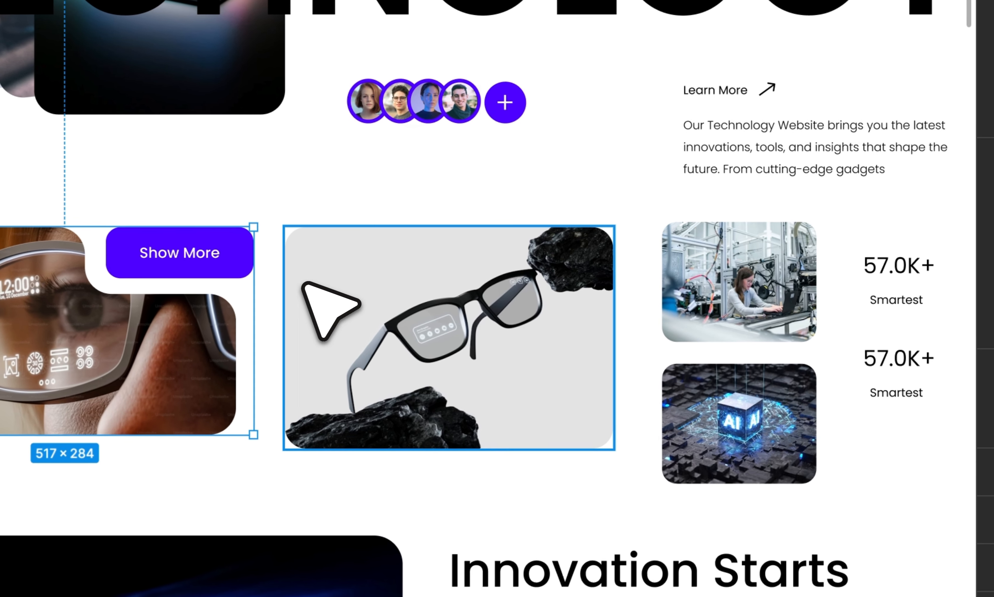
{"action": "scroll", "coordinate": [390, 280], "scroll_direction": "right", "scroll_amount": 3}
{"action": "left_click", "coordinate": [390, 280], "text": "shift"}
{"action": "left_click", "coordinate": [657, 270], "text": "shift"}
{"action": "left_click", "coordinate": [777, 394], "text": "shift"}
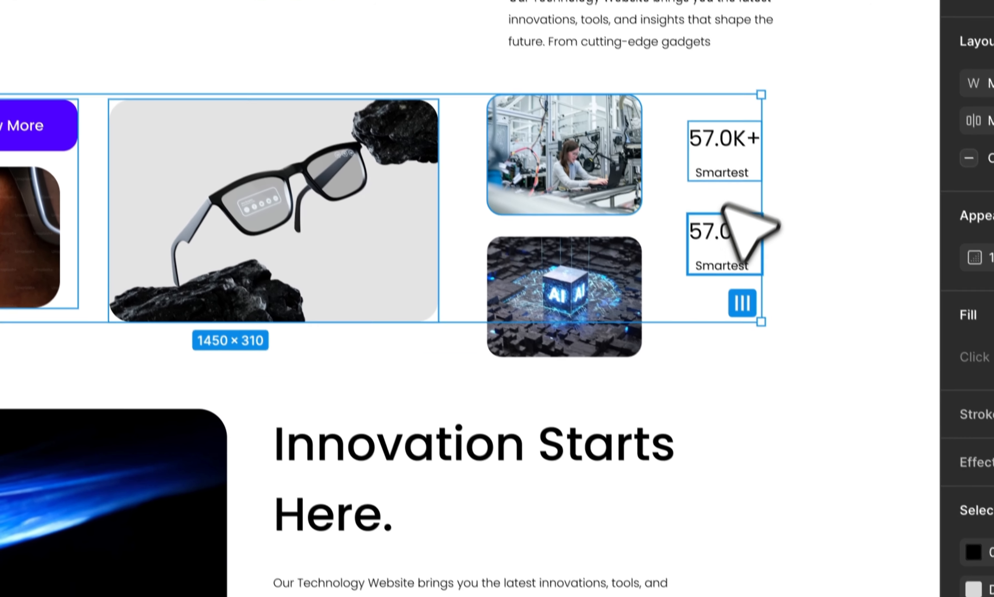
{"action": "left_click", "coordinate": [659, 379], "text": "shift"}
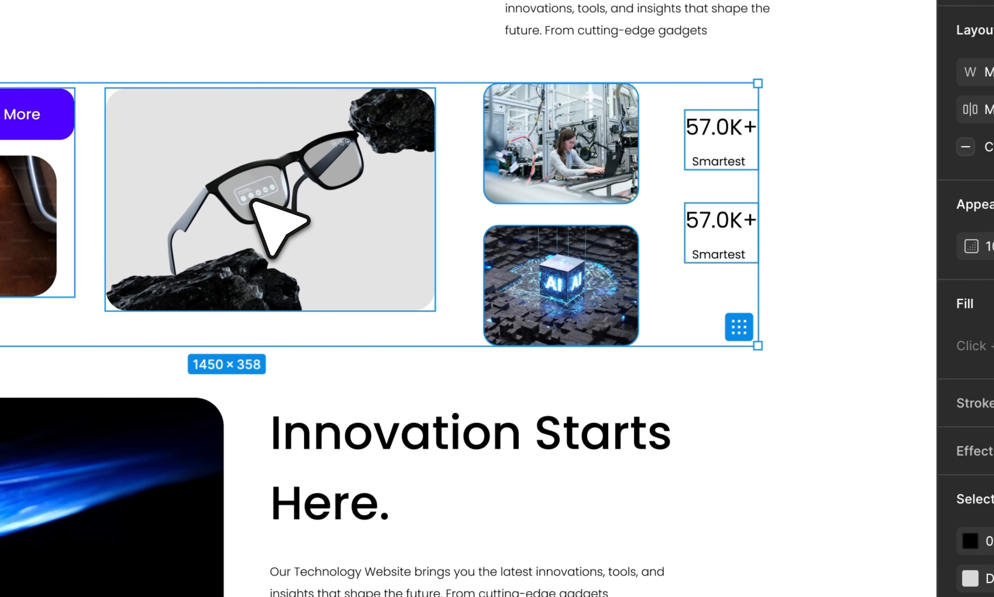
{"action": "right_click", "coordinate": [278, 226]}
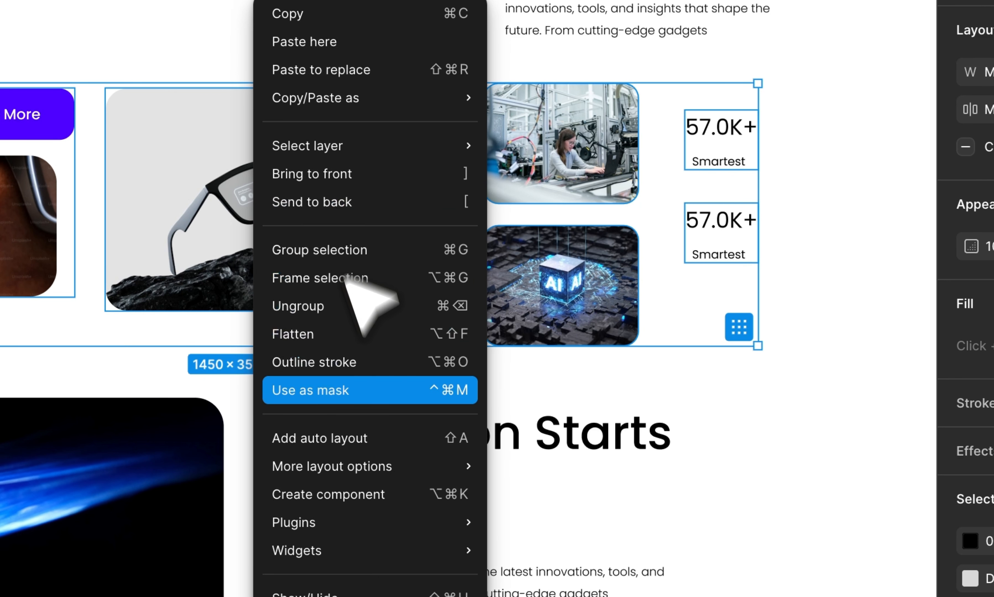
{"action": "mouse_move", "coordinate": [363, 466]}
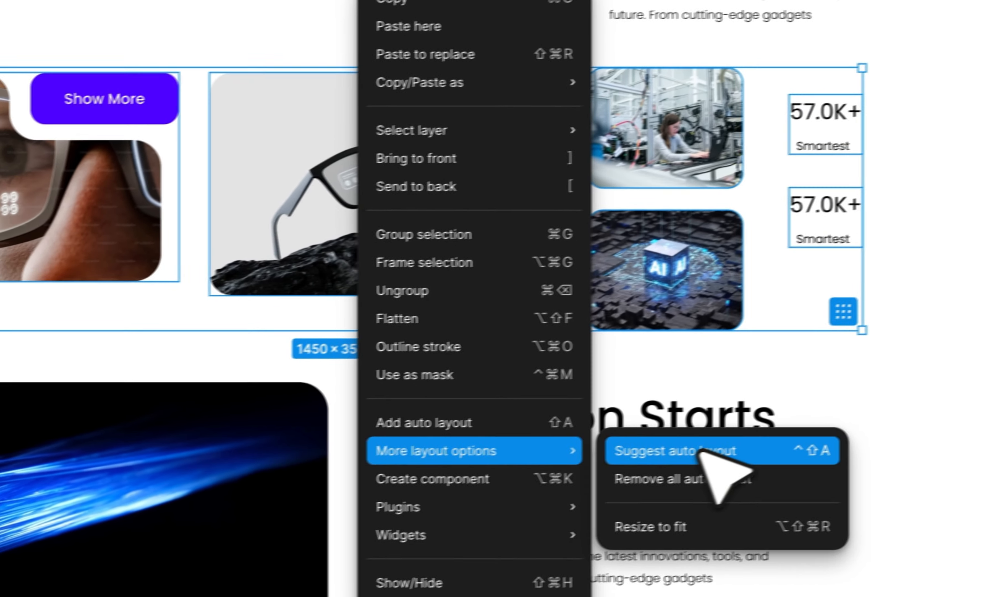
{"action": "left_click", "coordinate": [587, 468]}
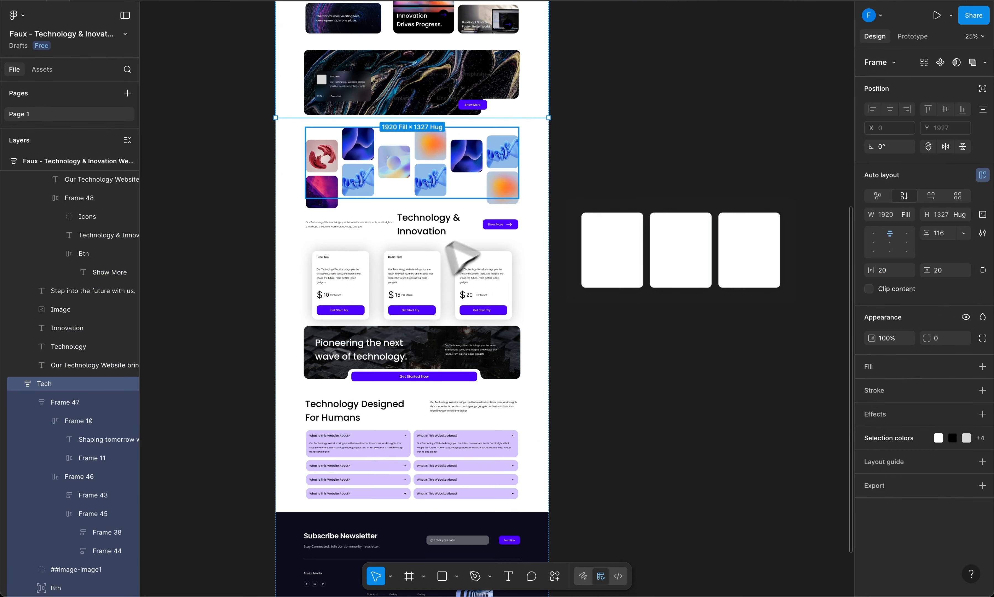
Rename the glasses card's Group 16 layer in Layers to '##image-Group 16'.
{"action": "scroll", "coordinate": [504, 202], "scroll_direction": "up", "scroll_amount": 15}
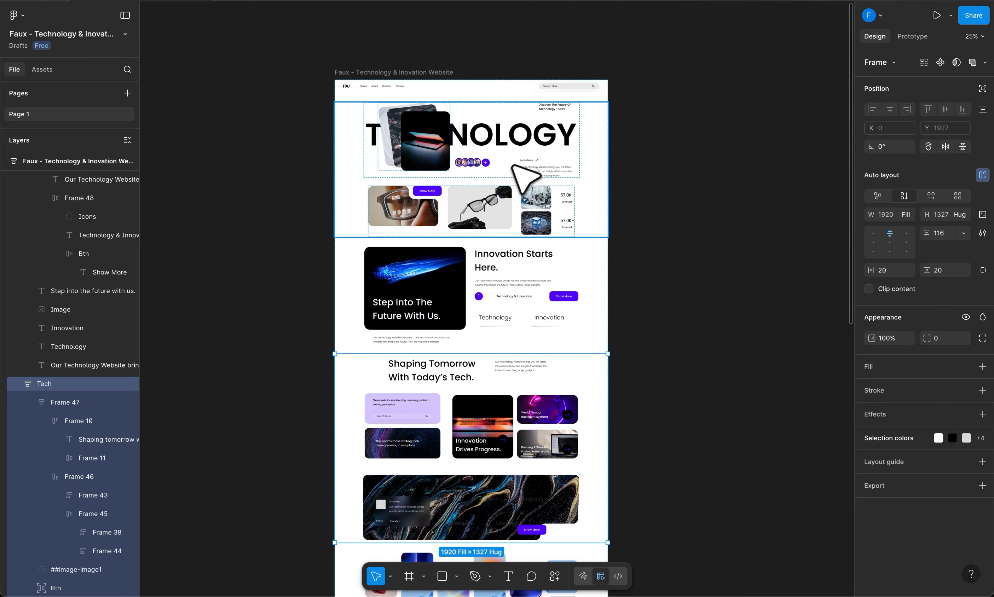
{"action": "scroll", "coordinate": [520, 182], "scroll_direction": "up", "scroll_amount": 2}
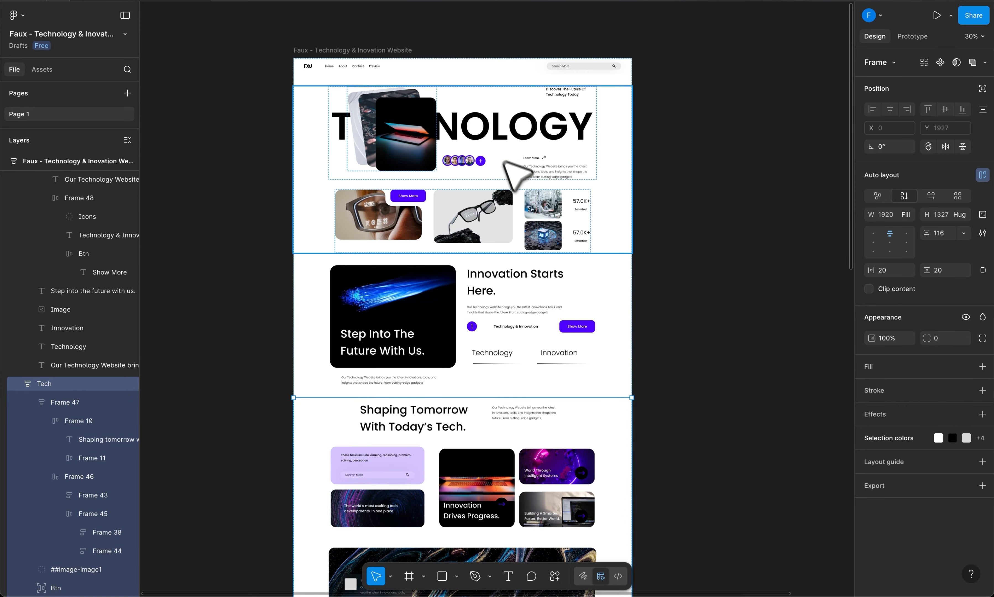
{"action": "scroll", "coordinate": [403, 182], "scroll_direction": "up", "scroll_amount": 4}
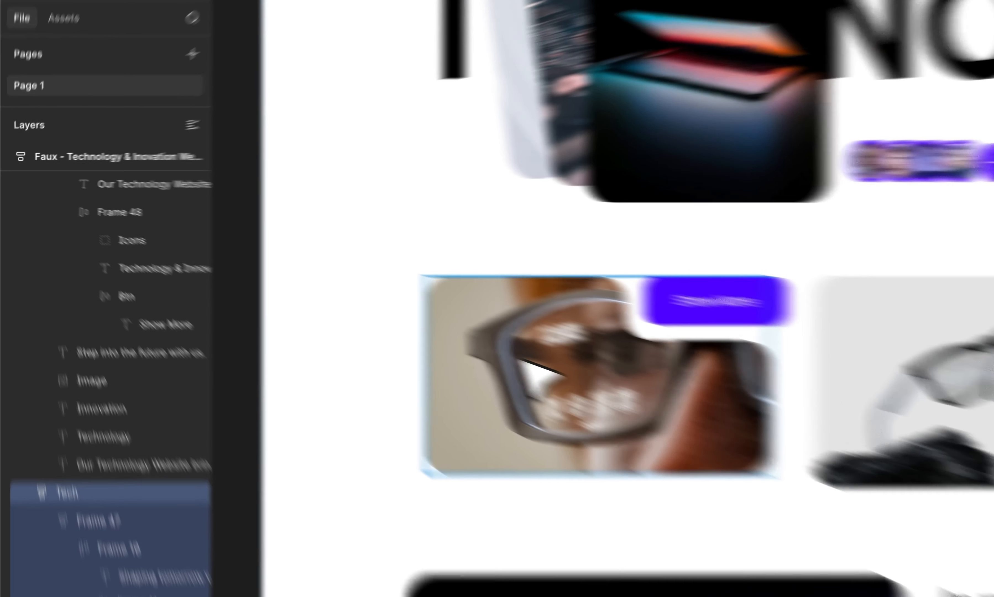
{"action": "left_click", "coordinate": [521, 359], "text": "ctrl"}
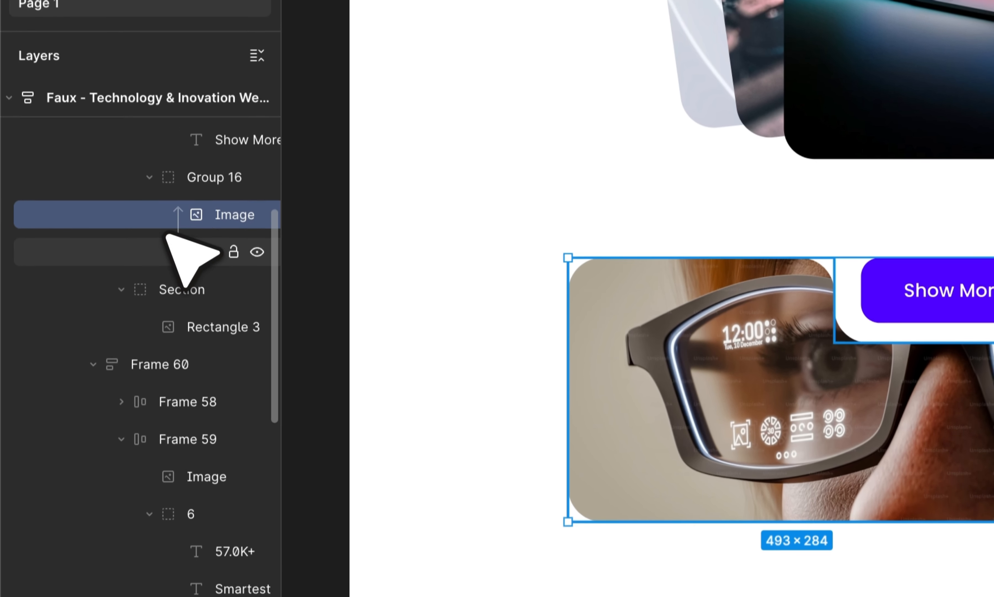
{"action": "double_click", "coordinate": [98, 281]}
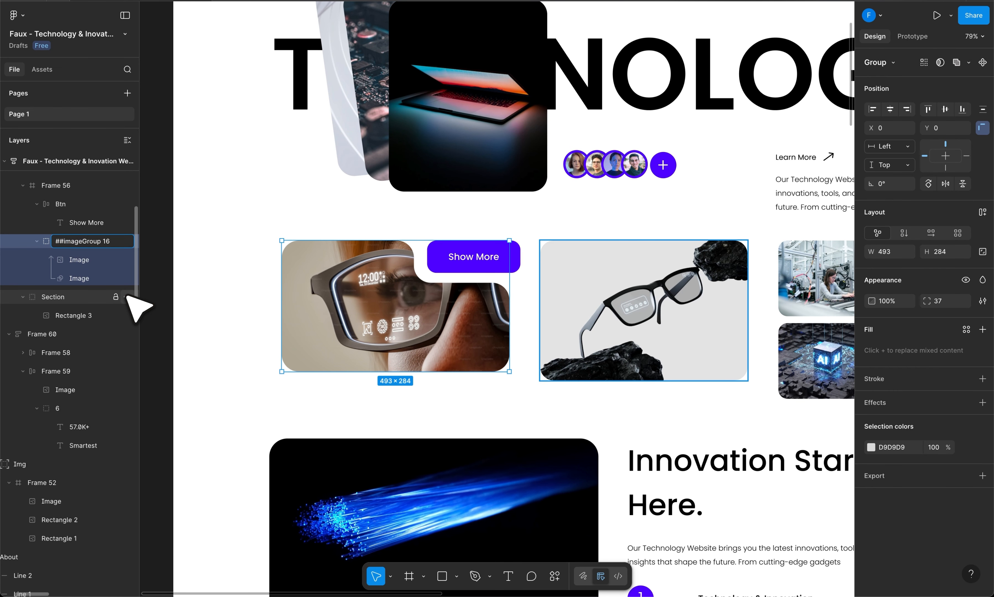
{"action": "key", "text": "Return"}
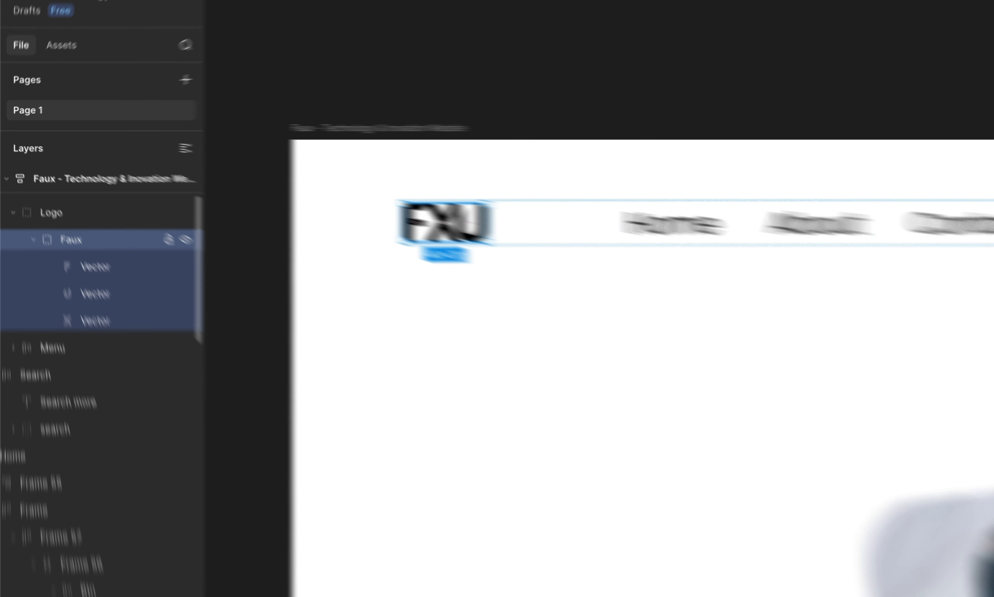
Prefix the Faux logo layer name with '##vector-' so it reads '##vector-Faux'.
{"action": "double_click", "coordinate": [53, 204]}
{"action": "key", "text": "Left"}
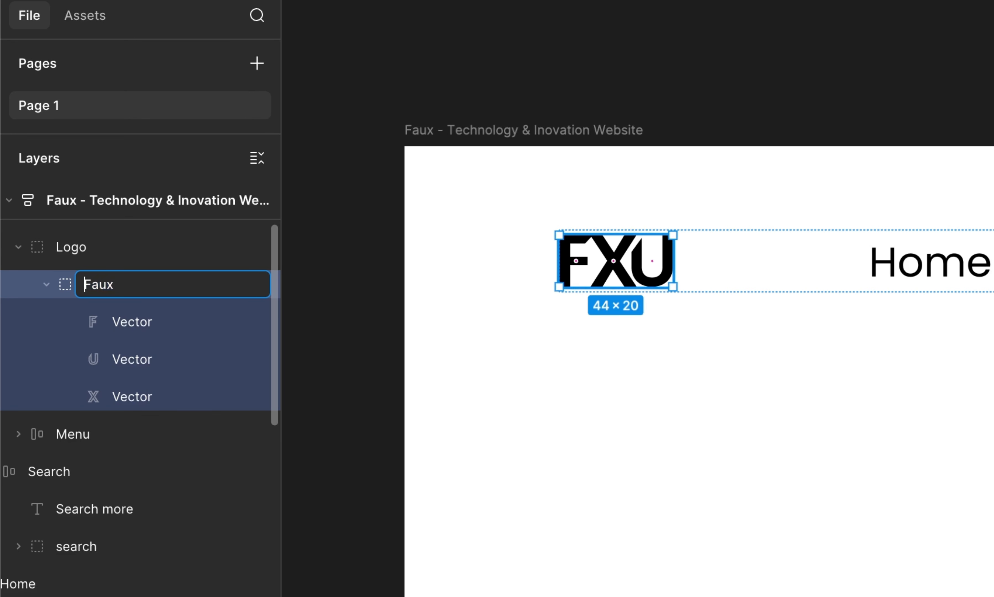
{"action": "type", "text": "##vector-"}
{"action": "key", "text": "Return"}
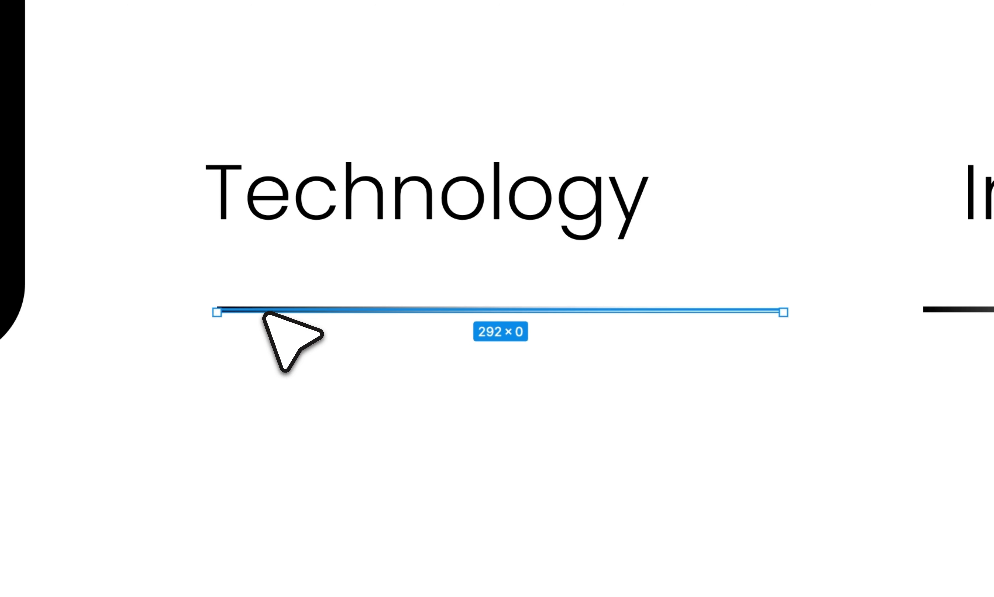
Wrap the Technology underline in a frame and save its gradient stroke as a 'gradient' colour style.
{"action": "right_click", "coordinate": [254, 313]}
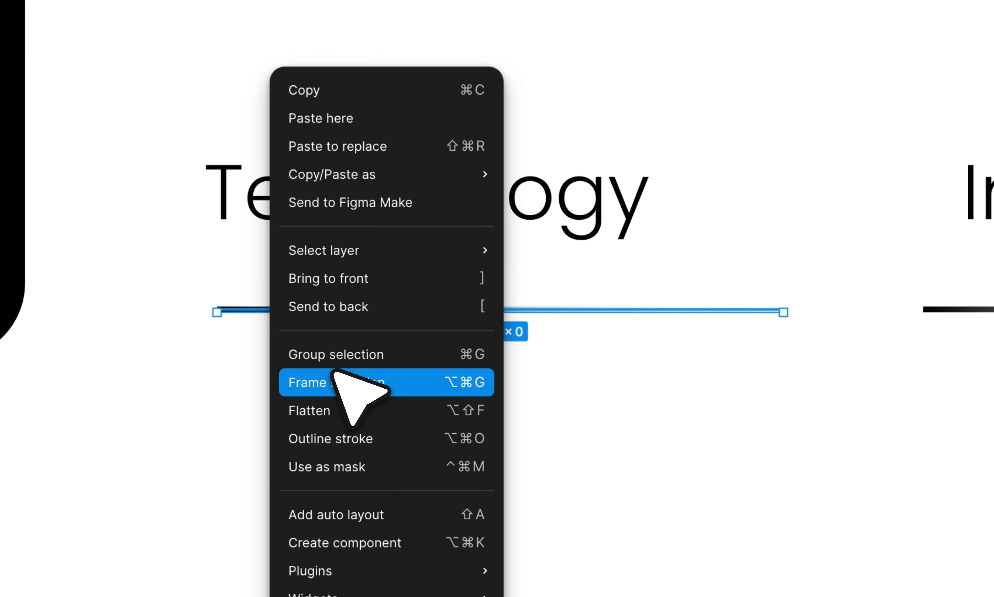
{"action": "left_click", "coordinate": [330, 381]}
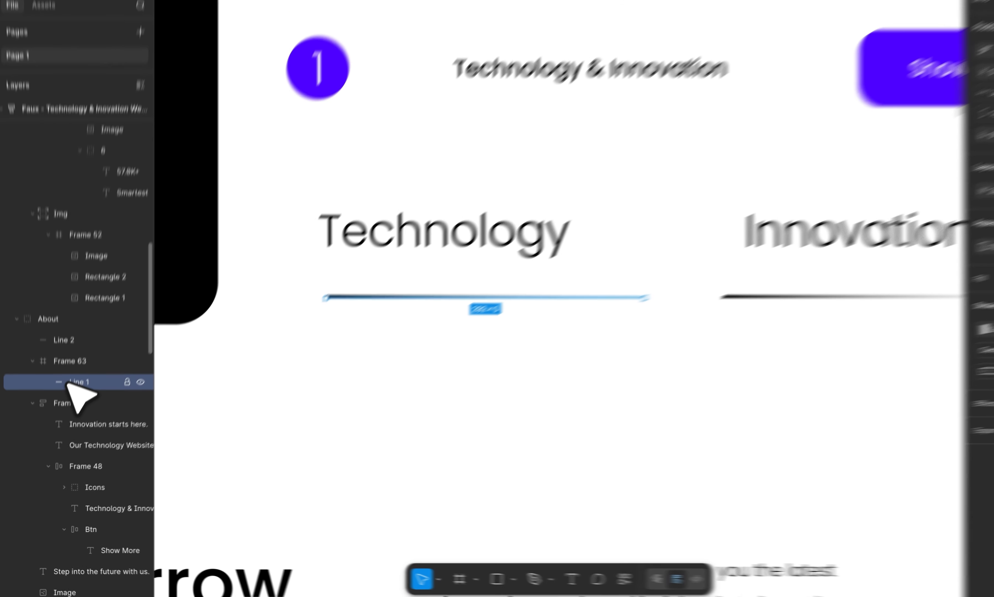
{"action": "left_click", "coordinate": [981, 329]}
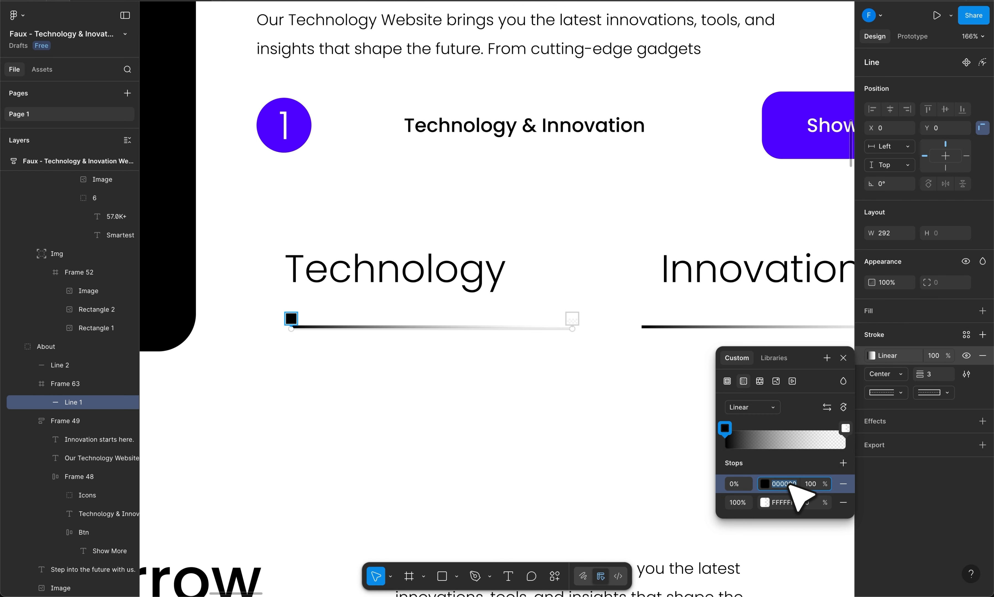
{"action": "left_click", "coordinate": [827, 358]}
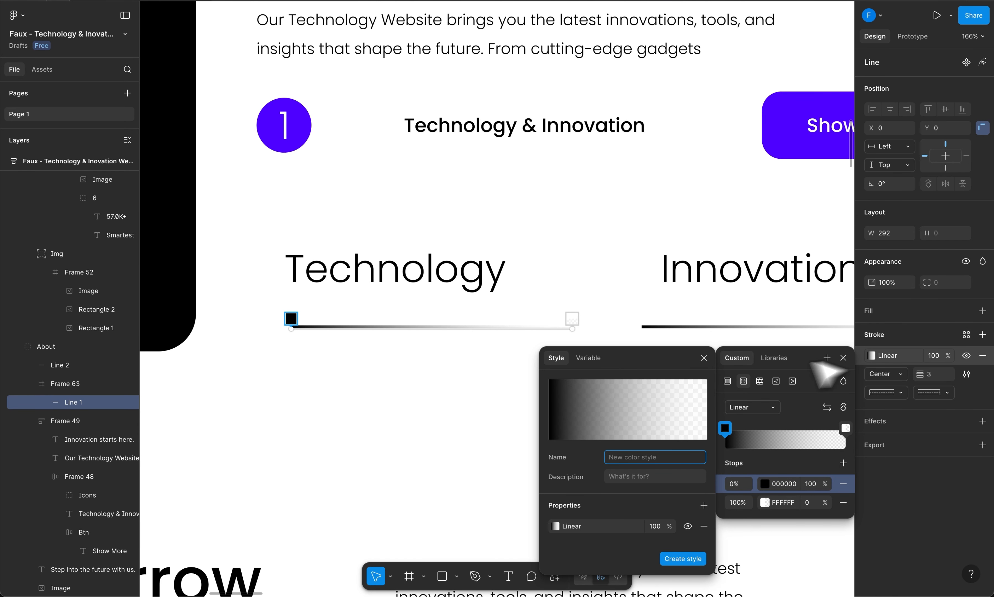
{"action": "left_click", "coordinate": [680, 558]}
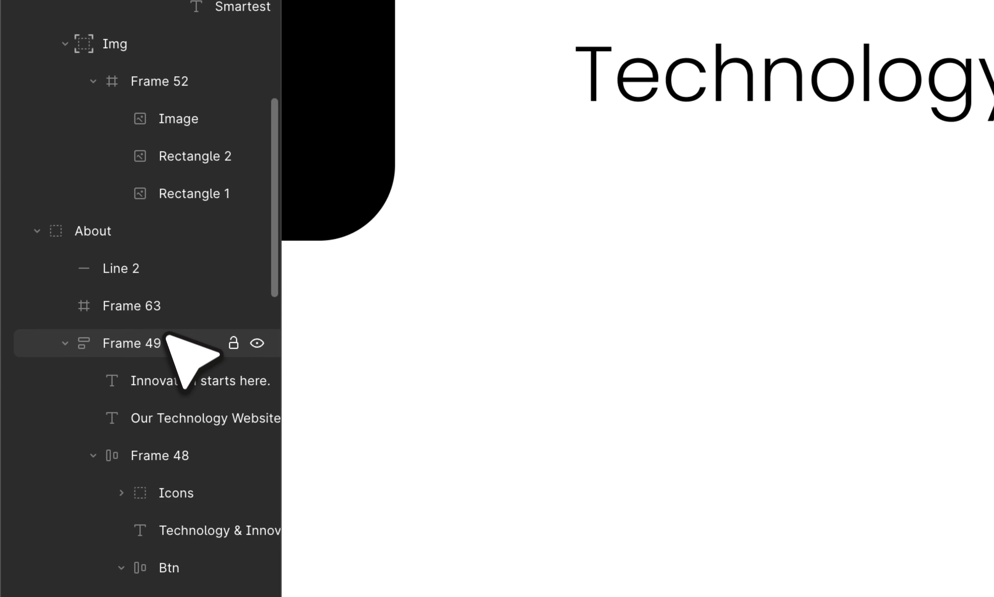
Apply the 'gradient' style as the fill of the bar frame (Frame 63) under Technology.
{"action": "left_click", "coordinate": [147, 319]}
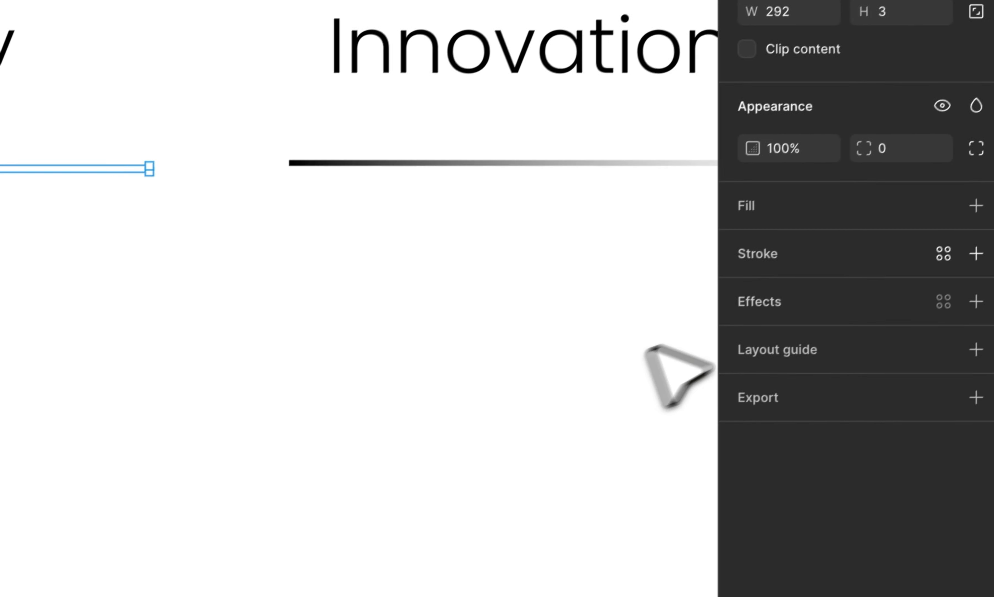
{"action": "left_click", "coordinate": [976, 206]}
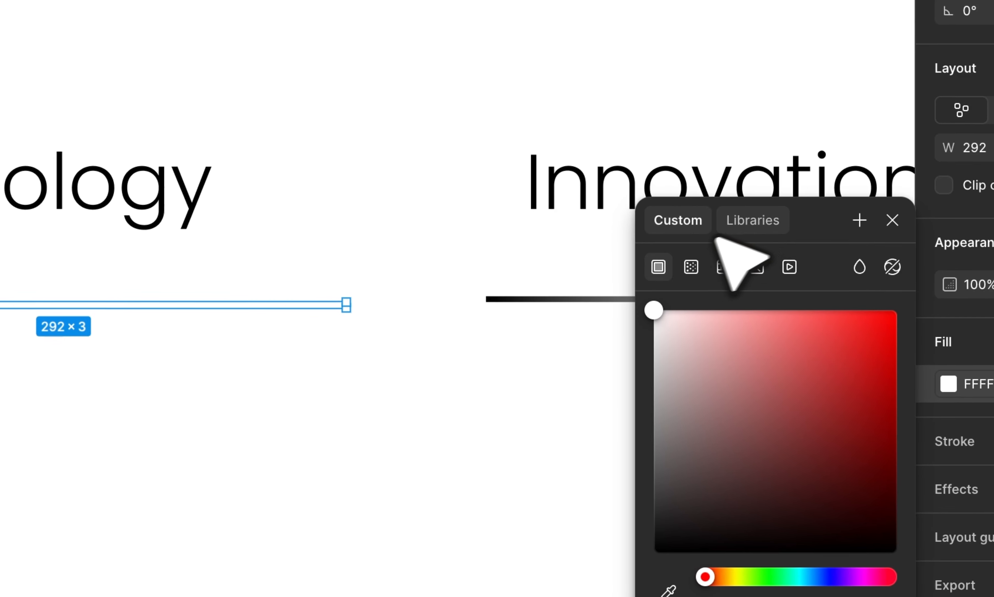
{"action": "left_click", "coordinate": [724, 230]}
{"action": "left_click", "coordinate": [700, 367]}
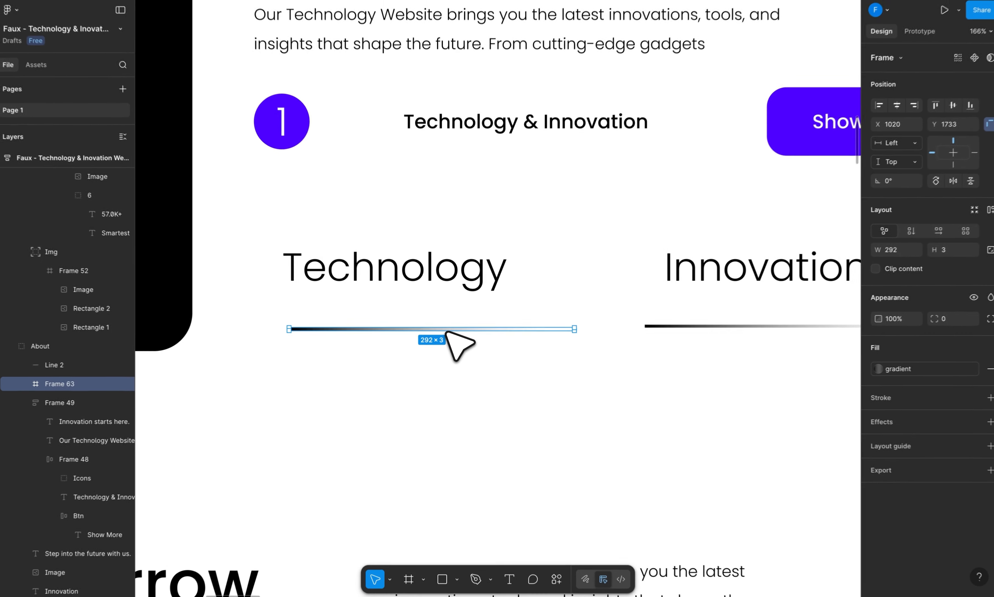
Copy the gradient bar and paste it to replace the Innovation underline.
{"action": "right_click", "coordinate": [447, 329]}
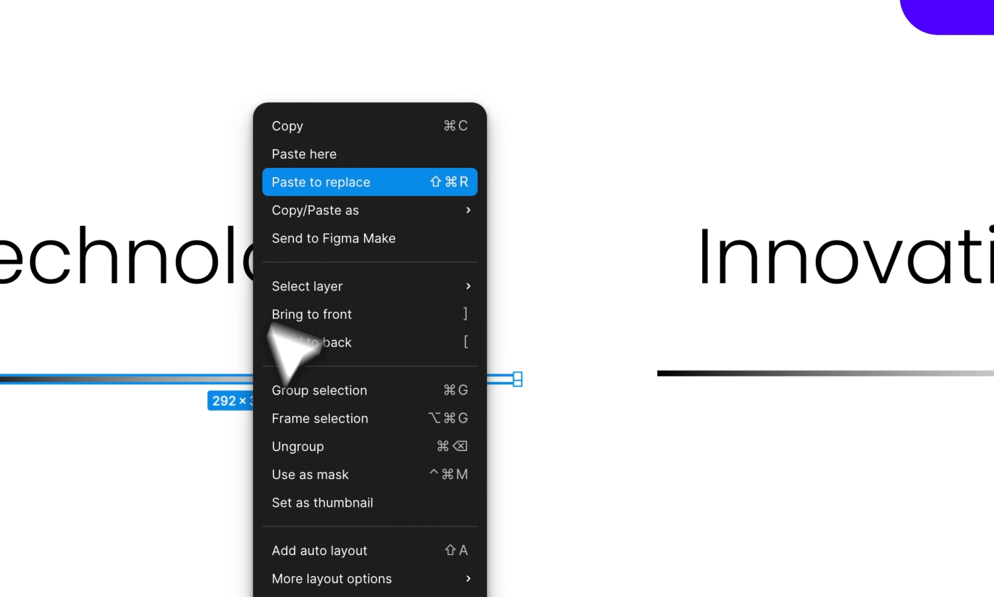
{"action": "left_click", "coordinate": [472, 204]}
{"action": "right_click", "coordinate": [610, 346]}
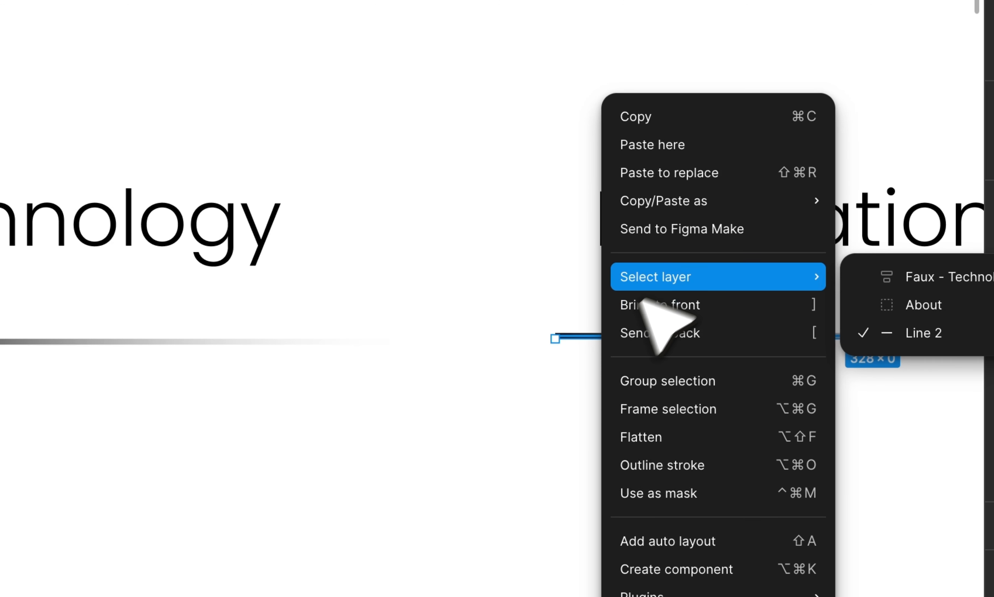
{"action": "mouse_move", "coordinate": [653, 210]}
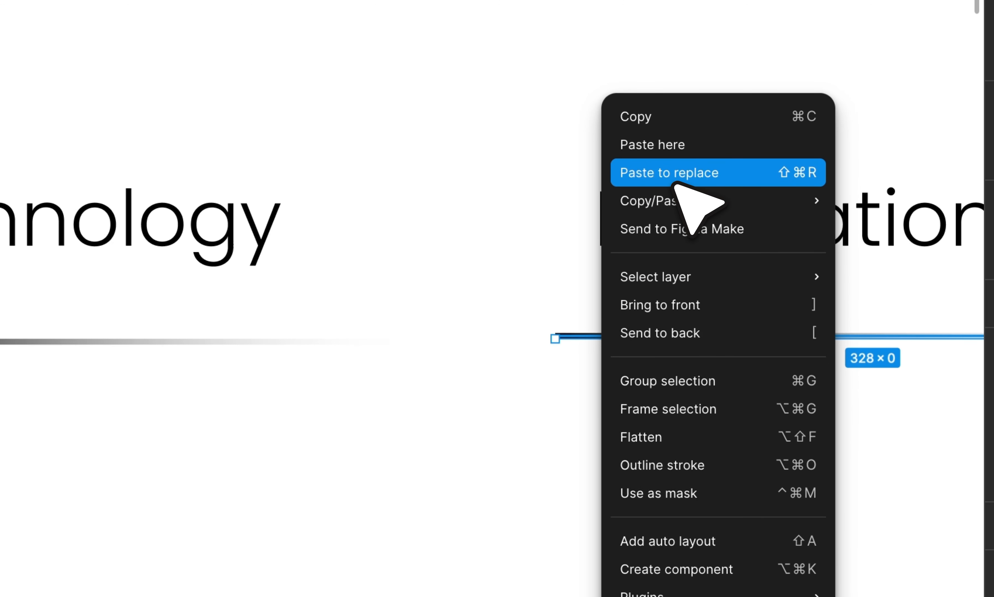
{"action": "left_click", "coordinate": [657, 171]}
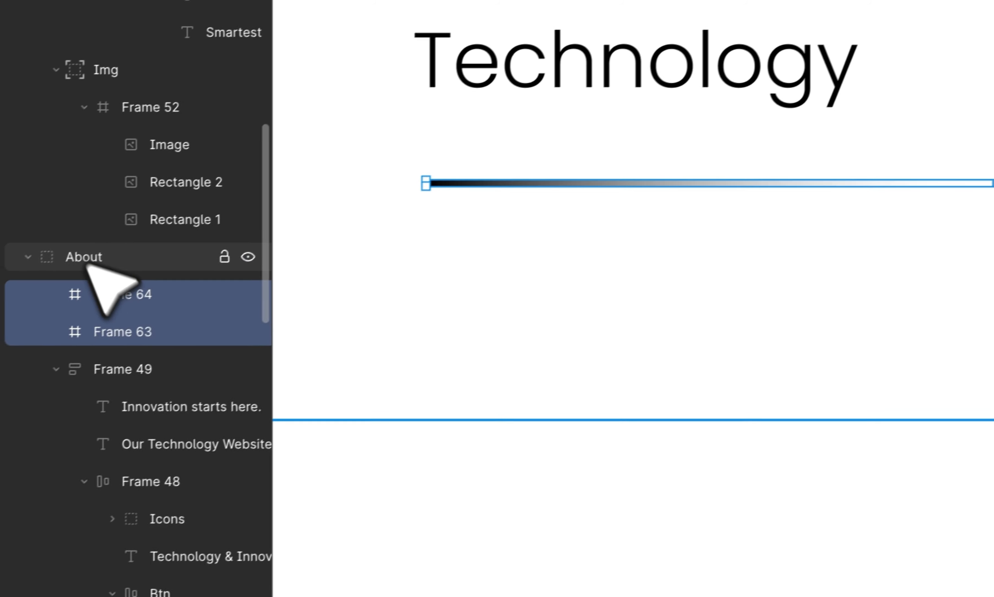
{"action": "left_click", "coordinate": [87, 258]}
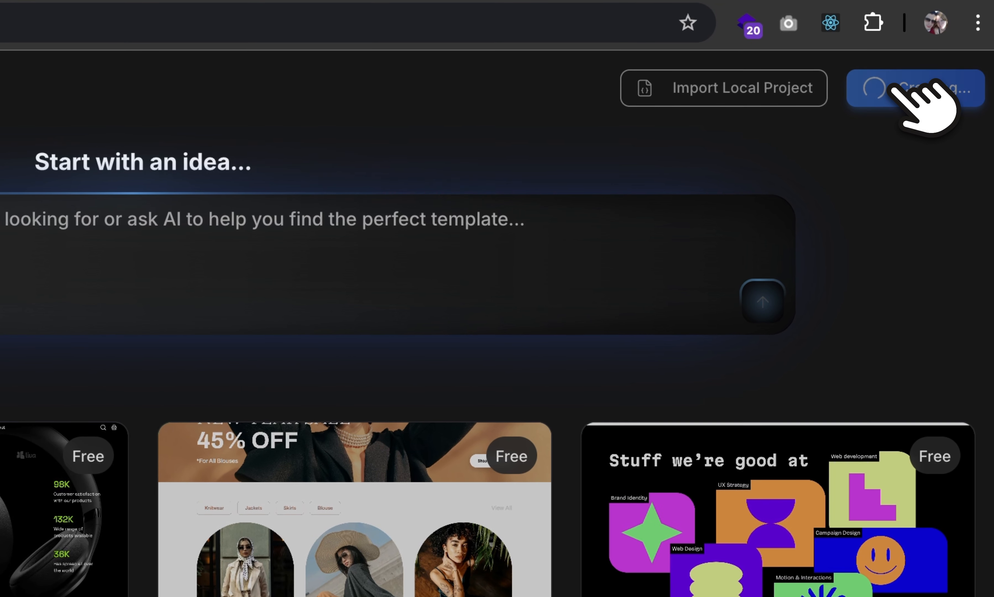
Create a new design and authorize the Figma plugin to access the account's files.
{"action": "left_click", "coordinate": [969, 45]}
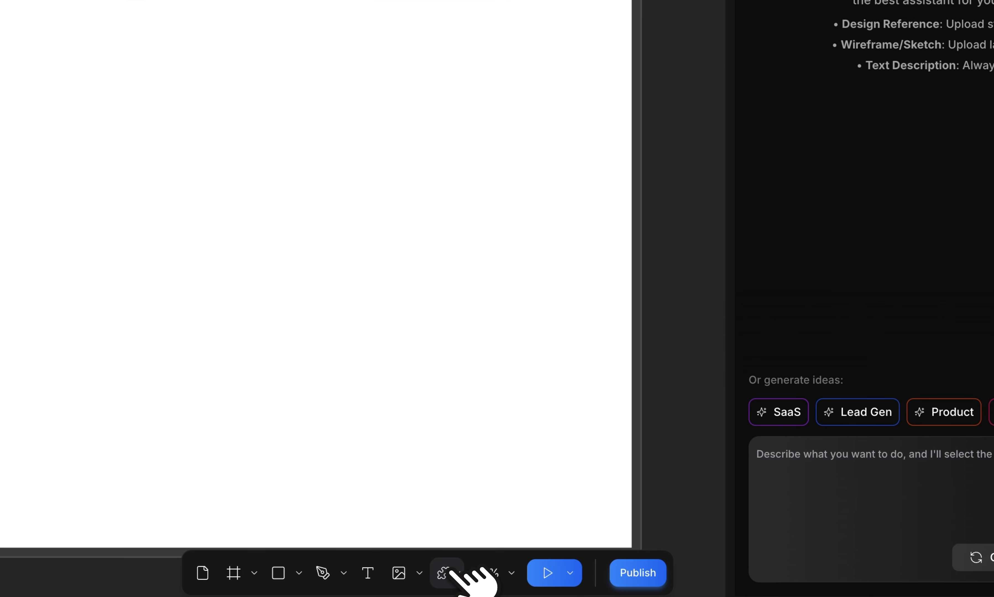
{"action": "left_click", "coordinate": [448, 573]}
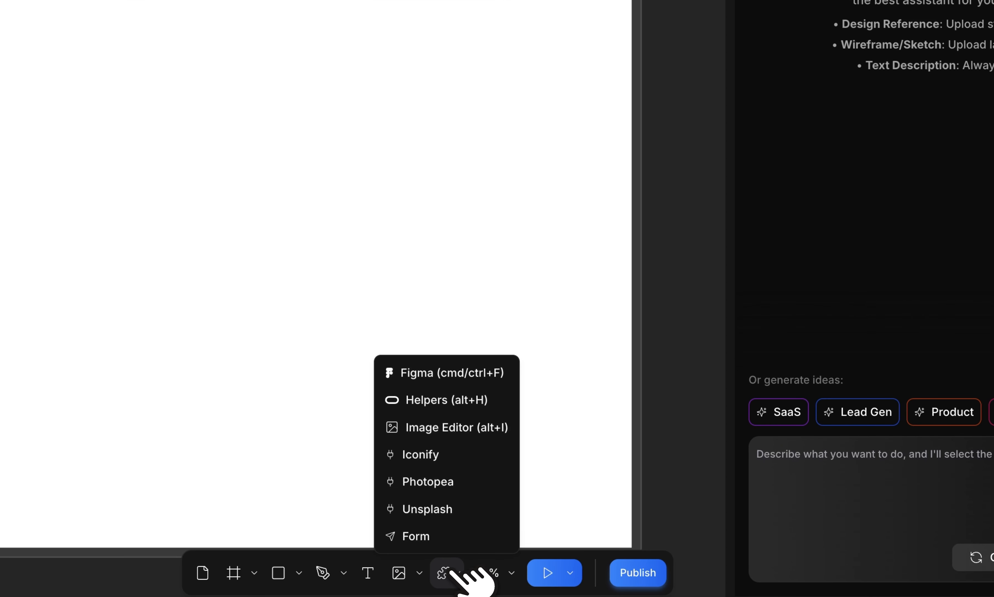
{"action": "left_click", "coordinate": [457, 373]}
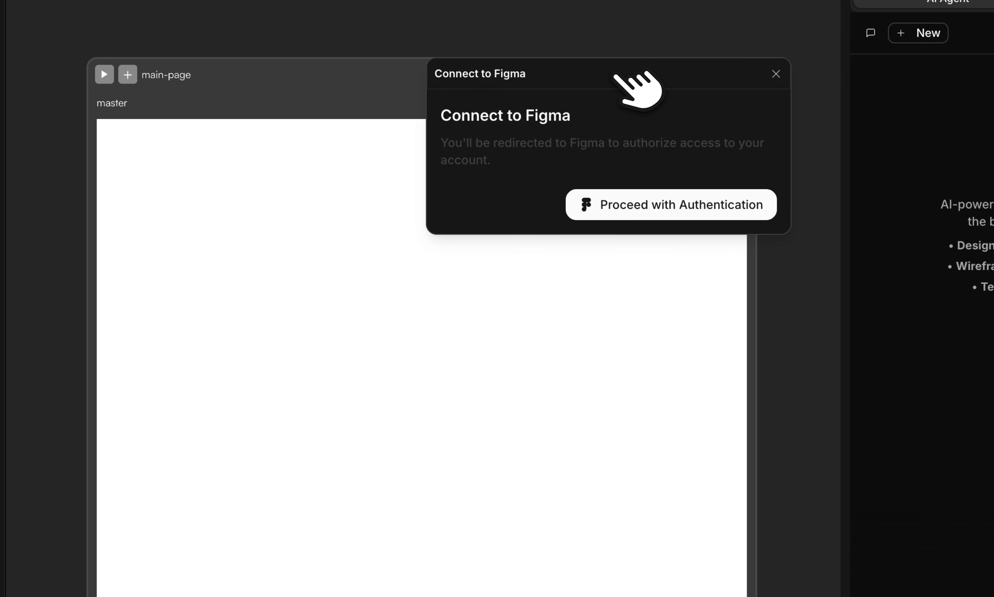
{"action": "left_click", "coordinate": [658, 206]}
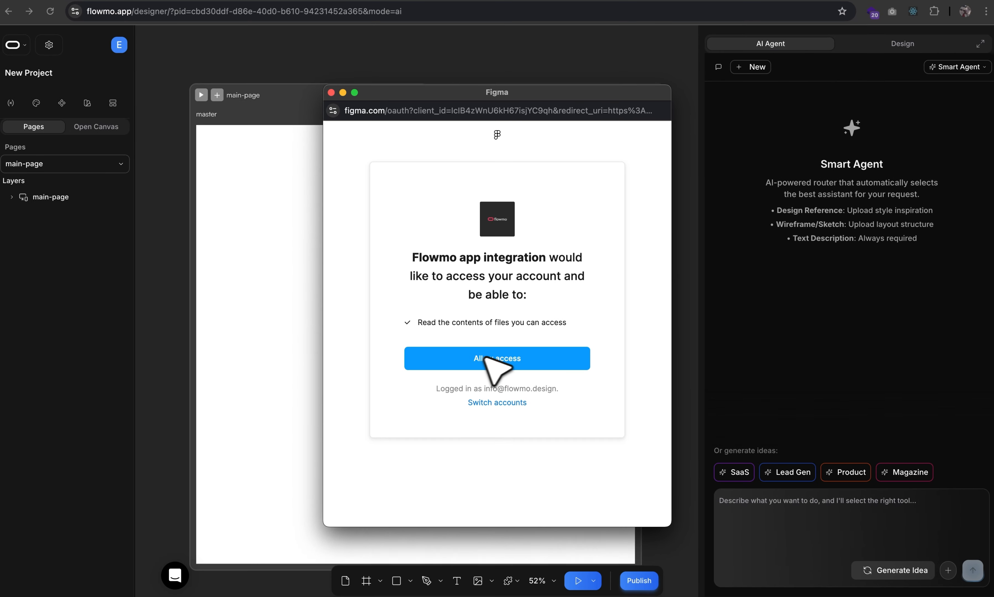
{"action": "left_click", "coordinate": [513, 464]}
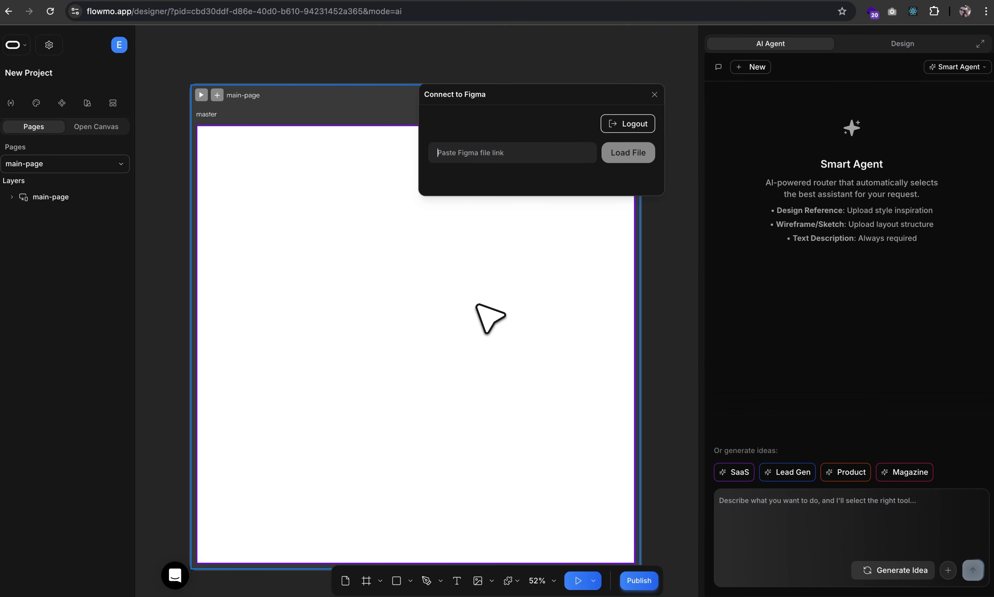
Copy a link to the 'Faux - Technology & Inovation Website' frame in Figma and paste it into Flowmo.
{"action": "key", "text": "ctrl+Up"}
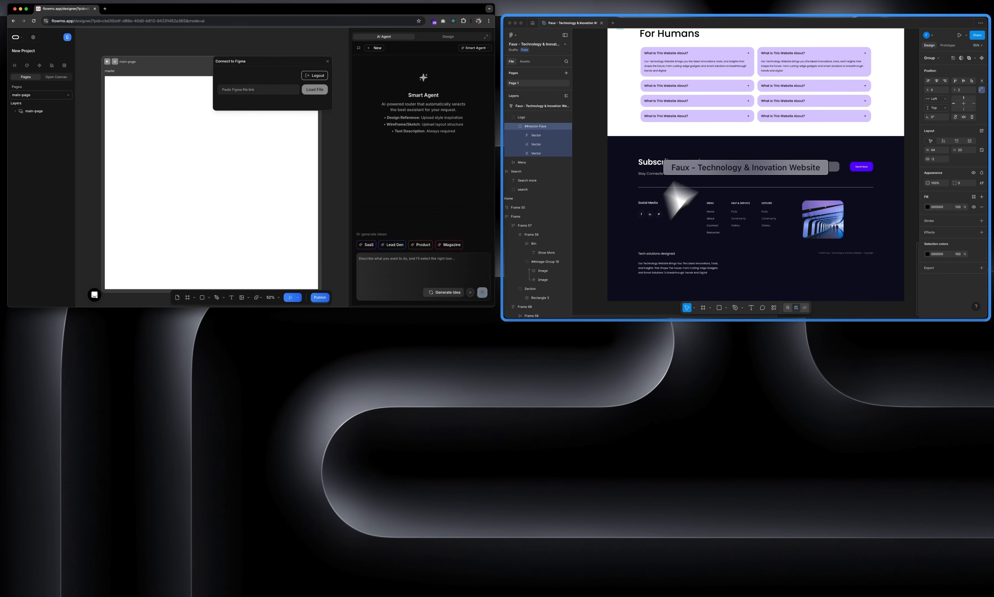
{"action": "left_click", "coordinate": [681, 197]}
{"action": "scroll", "coordinate": [488, 166], "scroll_direction": "up", "scroll_amount": 15}
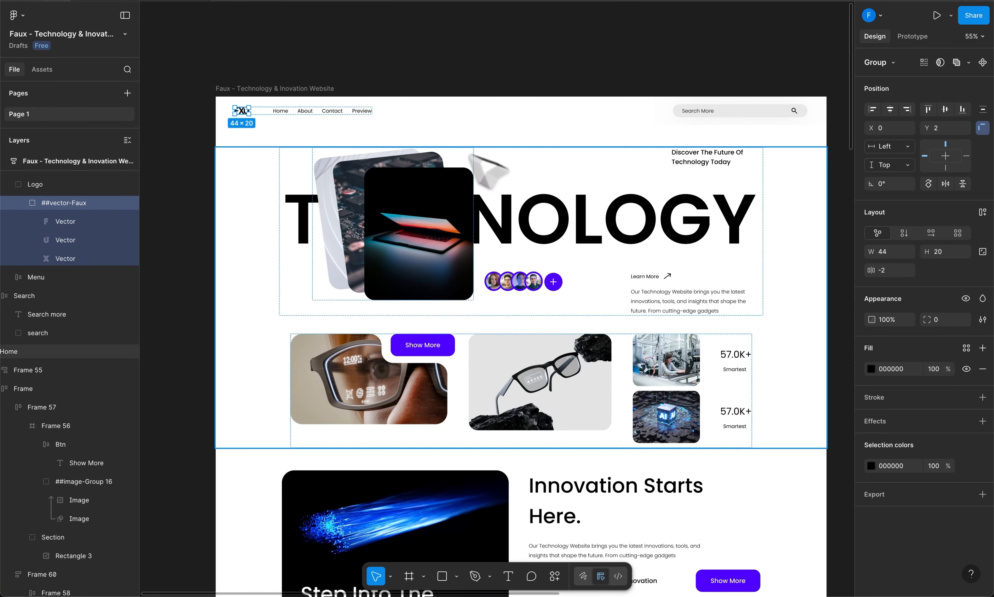
{"action": "left_click", "coordinate": [226, 42]}
{"action": "left_click", "coordinate": [231, 89]}
{"action": "right_click", "coordinate": [254, 90]}
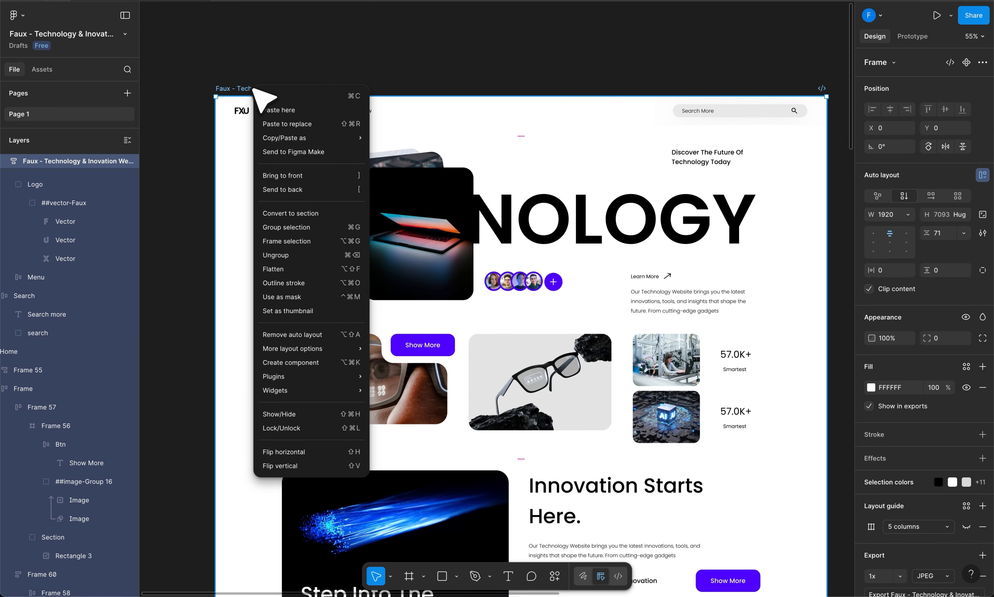
{"action": "mouse_move", "coordinate": [307, 140]}
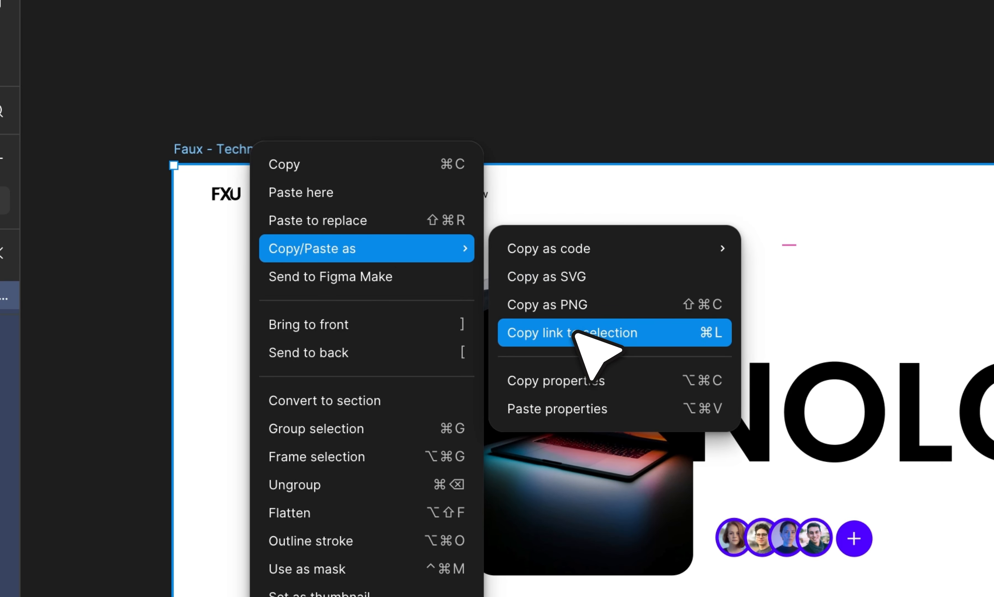
{"action": "left_click", "coordinate": [575, 333]}
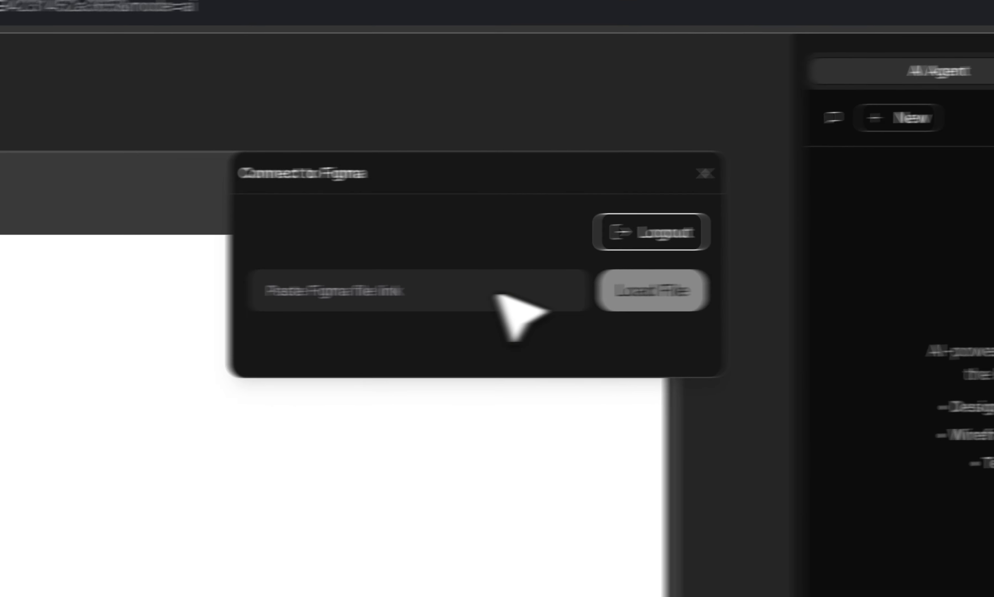
{"action": "key", "text": "ctrl+v"}
Load the linked Figma file, choose the 'Faux - Technology & Inovation Website' frame, and import it.
{"action": "left_click", "coordinate": [659, 296]}
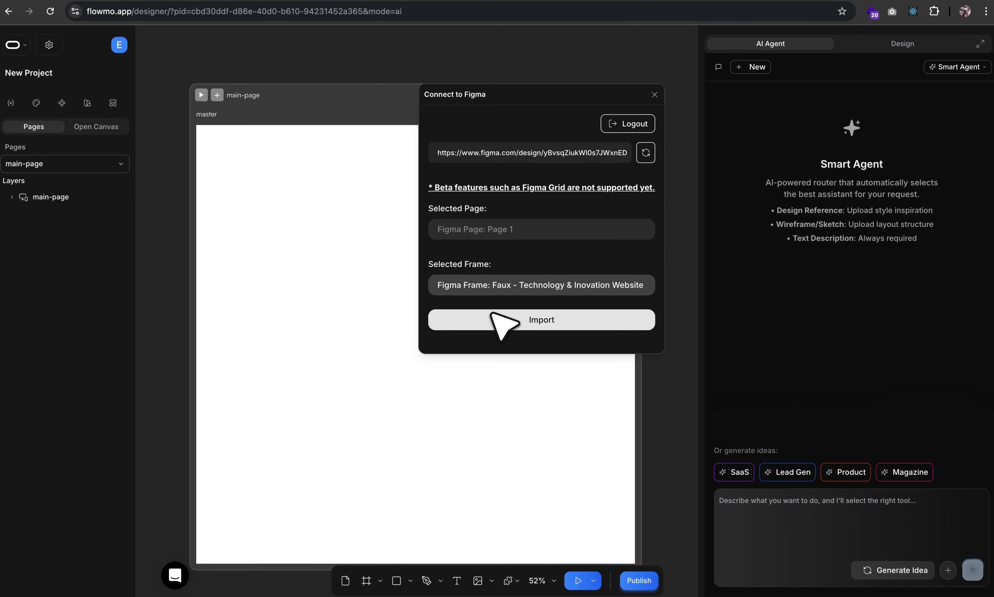
{"action": "left_click", "coordinate": [521, 288]}
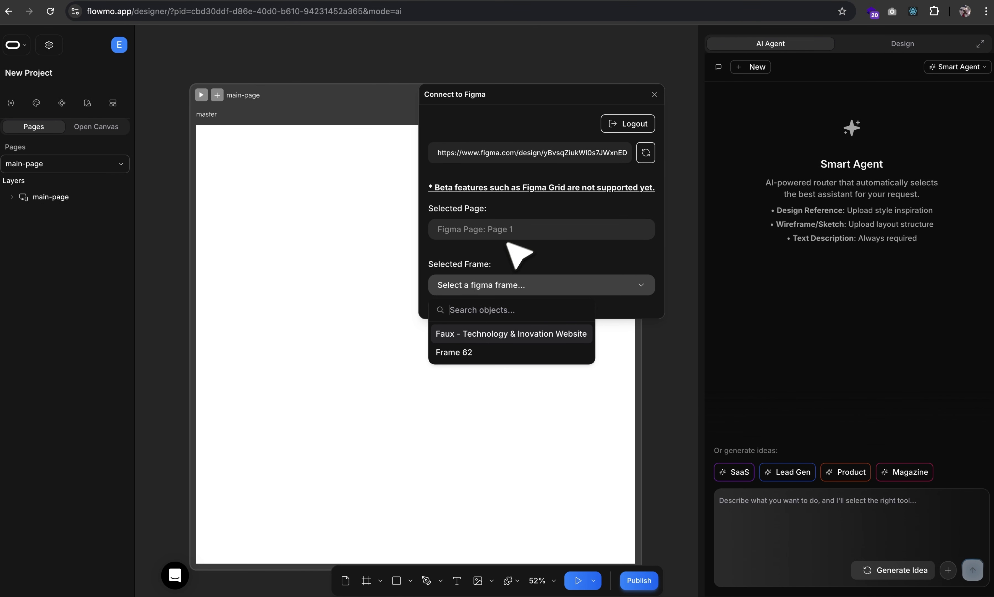
{"action": "left_click", "coordinate": [496, 333]}
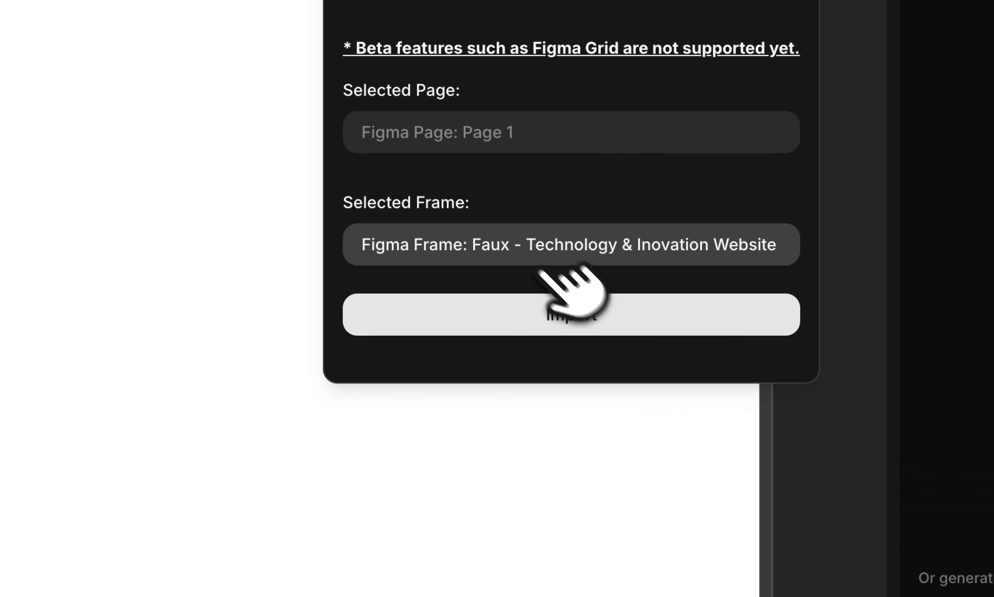
{"action": "left_click", "coordinate": [550, 311]}
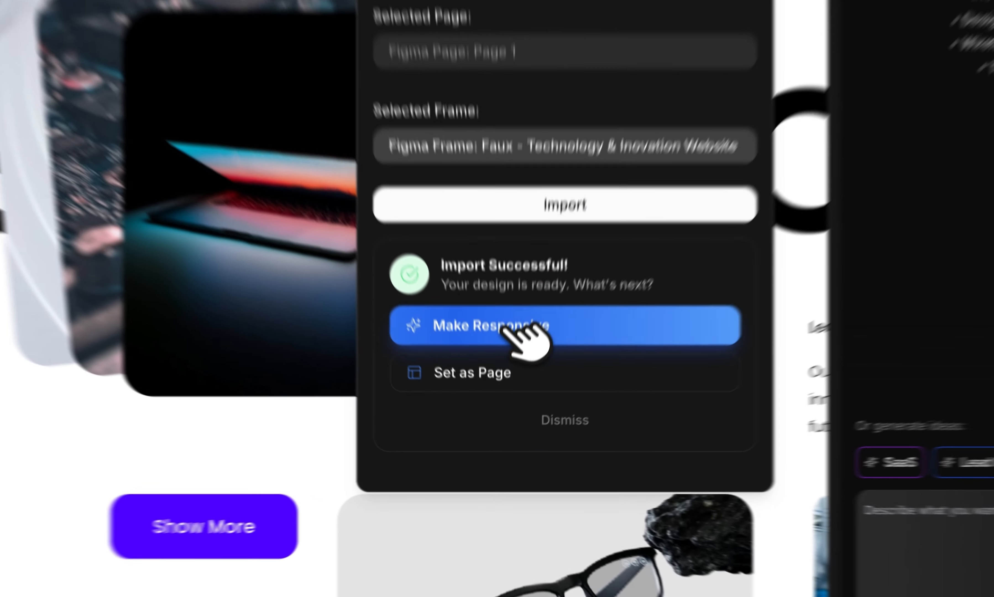
Apply Make Responsive to the imported design, then use Set as Page.
{"action": "left_click", "coordinate": [504, 329]}
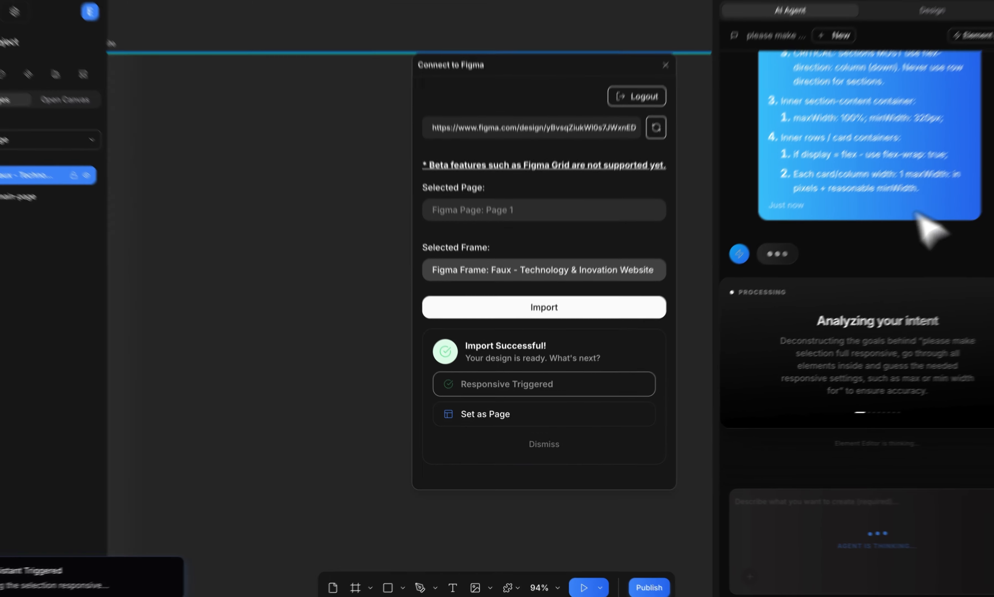
{"action": "scroll", "coordinate": [882, 128], "scroll_direction": "up", "scroll_amount": 10}
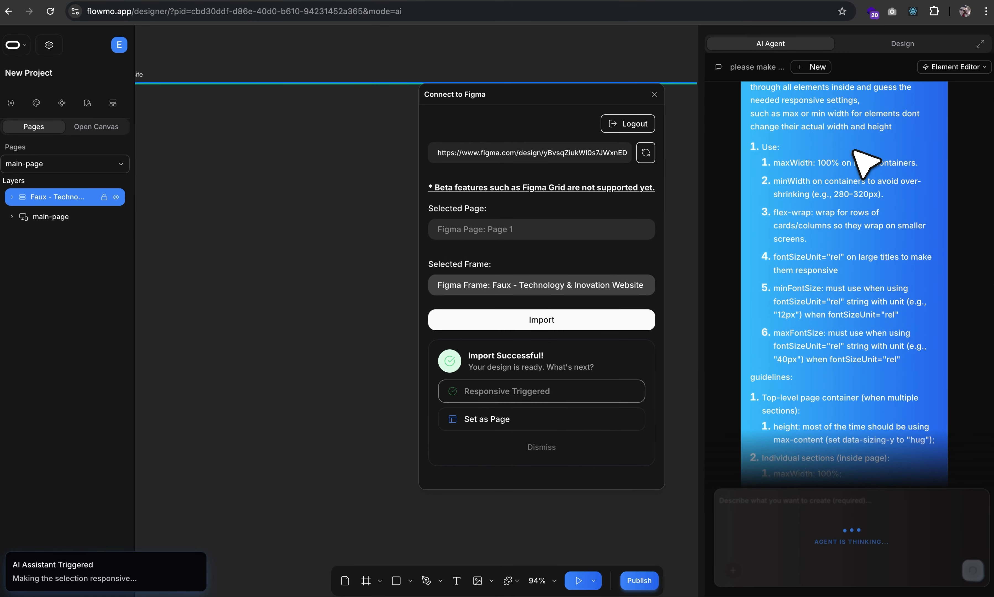
{"action": "scroll", "coordinate": [882, 128], "scroll_direction": "down", "scroll_amount": 10}
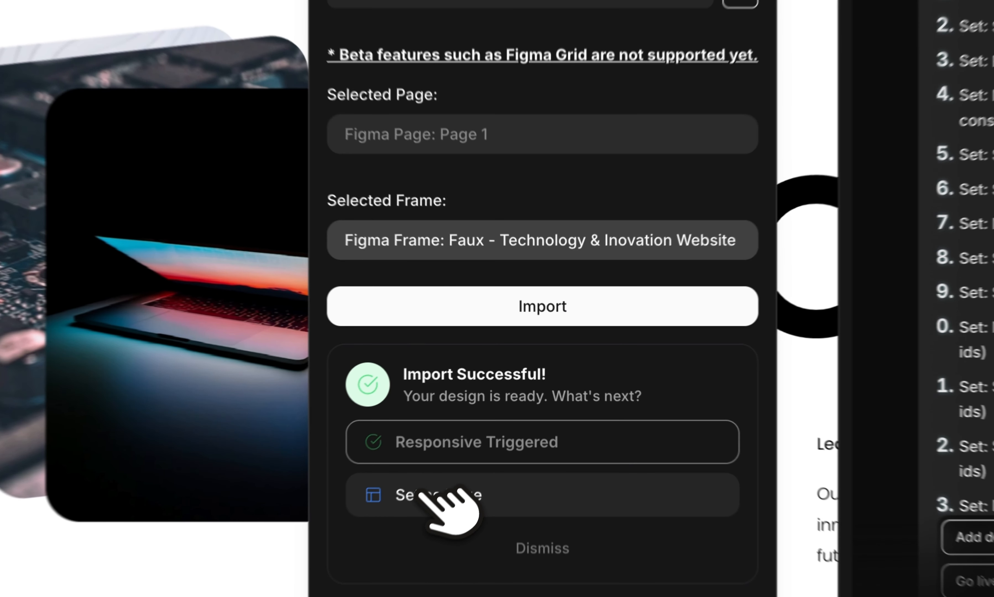
{"action": "left_click", "coordinate": [421, 493]}
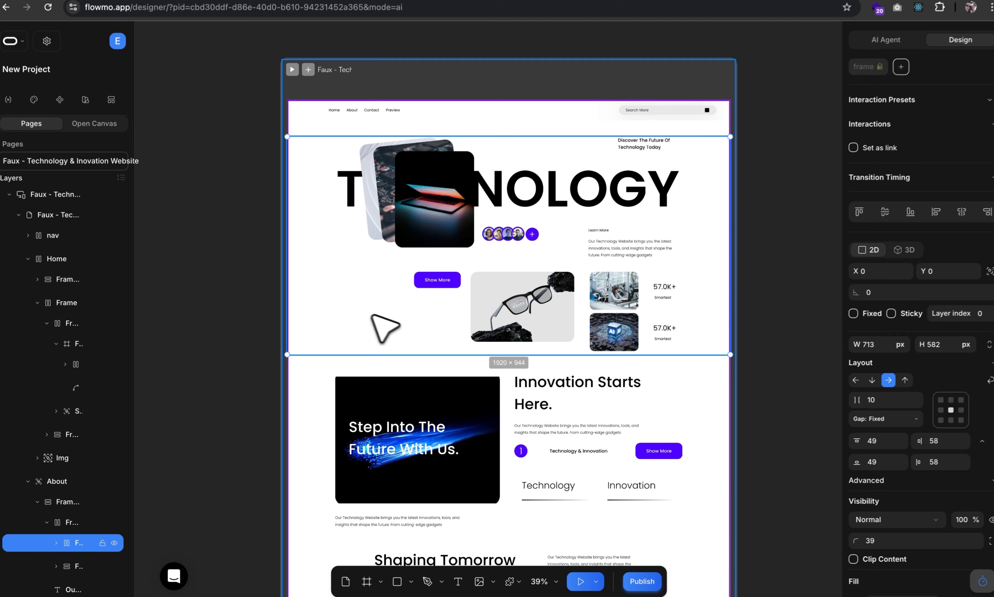
Replace the empty 493×284 image placeholder with the glasses image copied as PNG from Figma.
{"action": "left_click", "coordinate": [92, 388]}
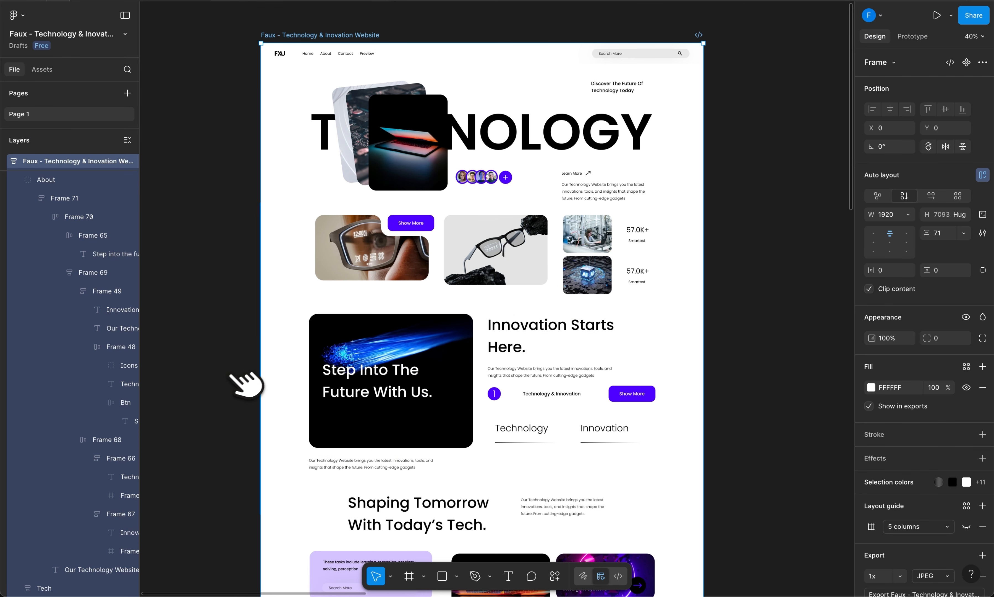
{"action": "left_click", "coordinate": [358, 277]}
{"action": "left_click", "coordinate": [102, 242]}
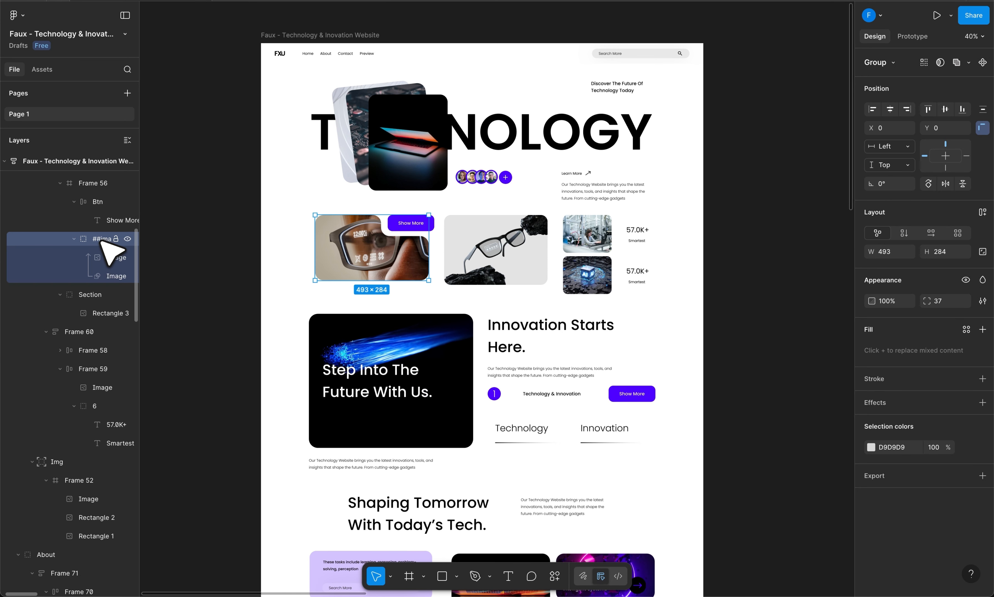
{"action": "right_click", "coordinate": [102, 241]}
{"action": "mouse_move", "coordinate": [170, 235]}
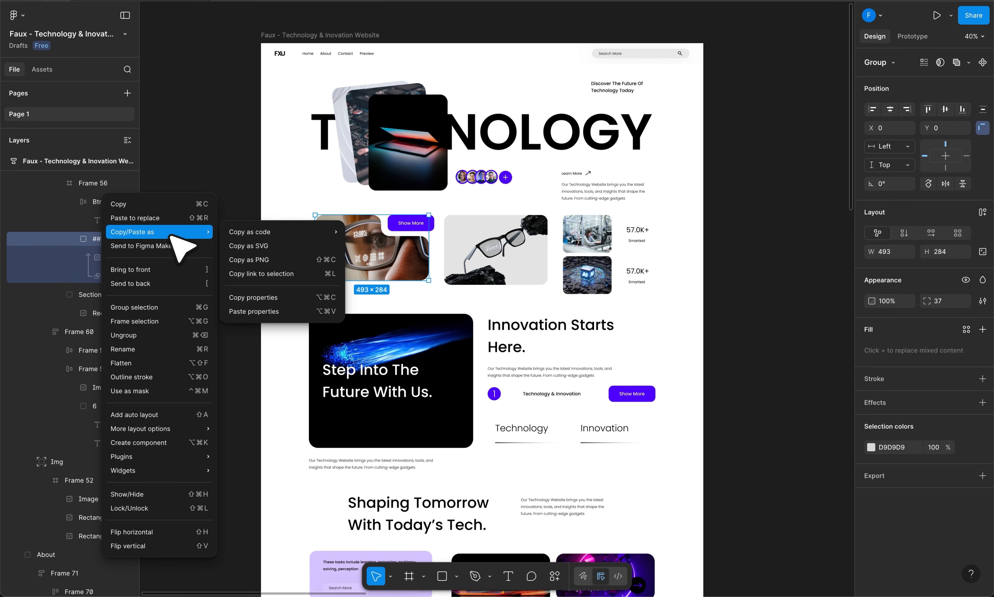
{"action": "left_click", "coordinate": [261, 261]}
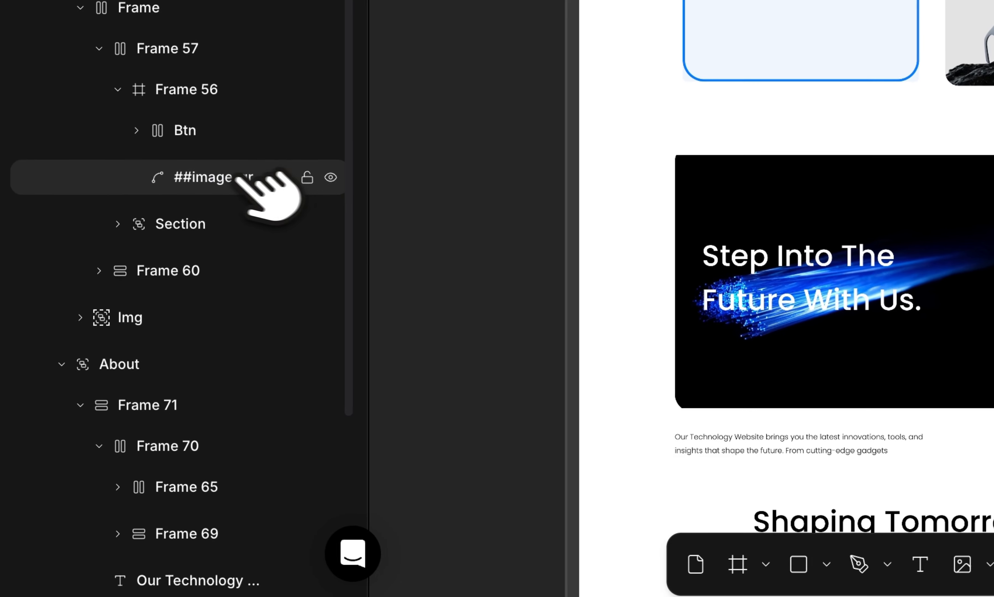
{"action": "left_click", "coordinate": [228, 214]}
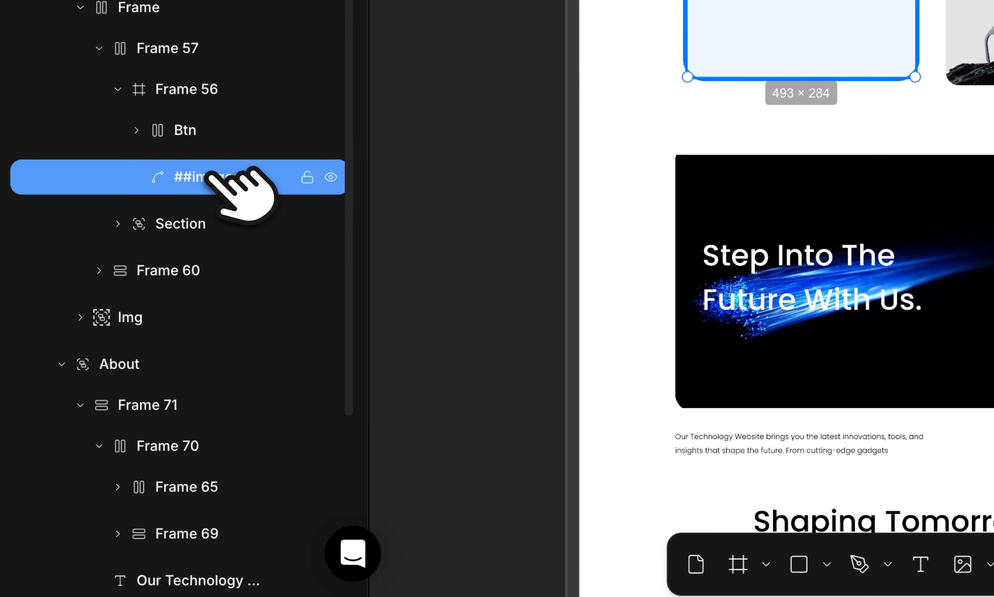
{"action": "right_click", "coordinate": [200, 211]}
{"action": "left_click", "coordinate": [291, 477]}
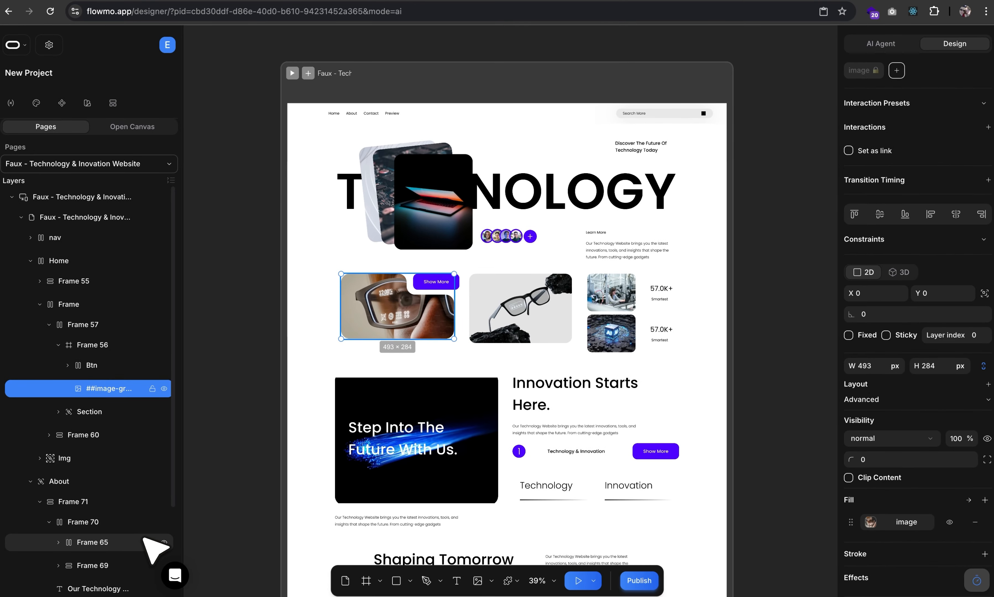
Copy the Figma ##vector-Faux logo group as SVG and paste it over the nav logo.
{"action": "left_click", "coordinate": [76, 279]}
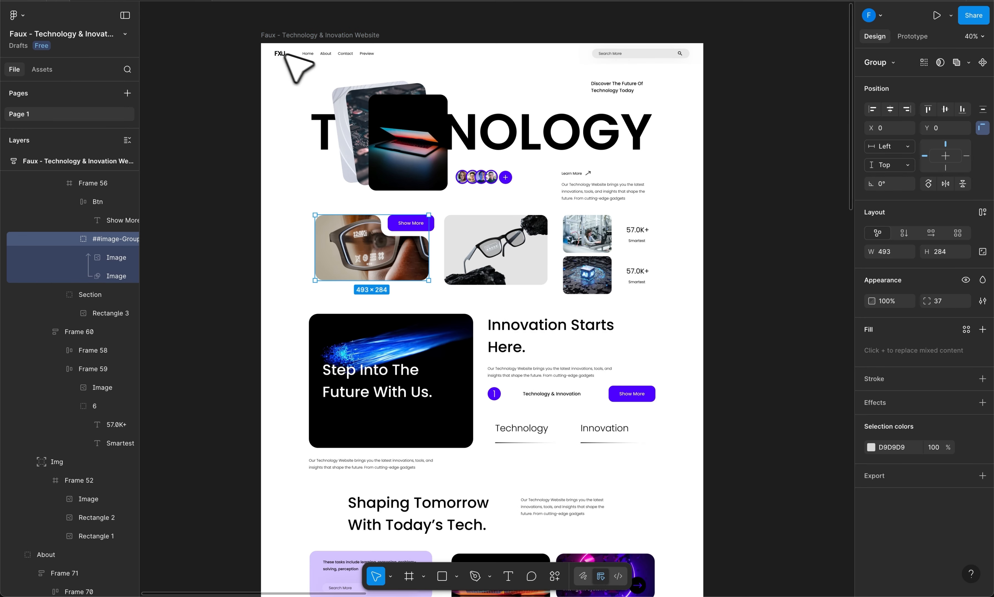
{"action": "left_click", "coordinate": [276, 53]}
{"action": "scroll", "coordinate": [79, 180], "scroll_direction": "up", "scroll_amount": 2}
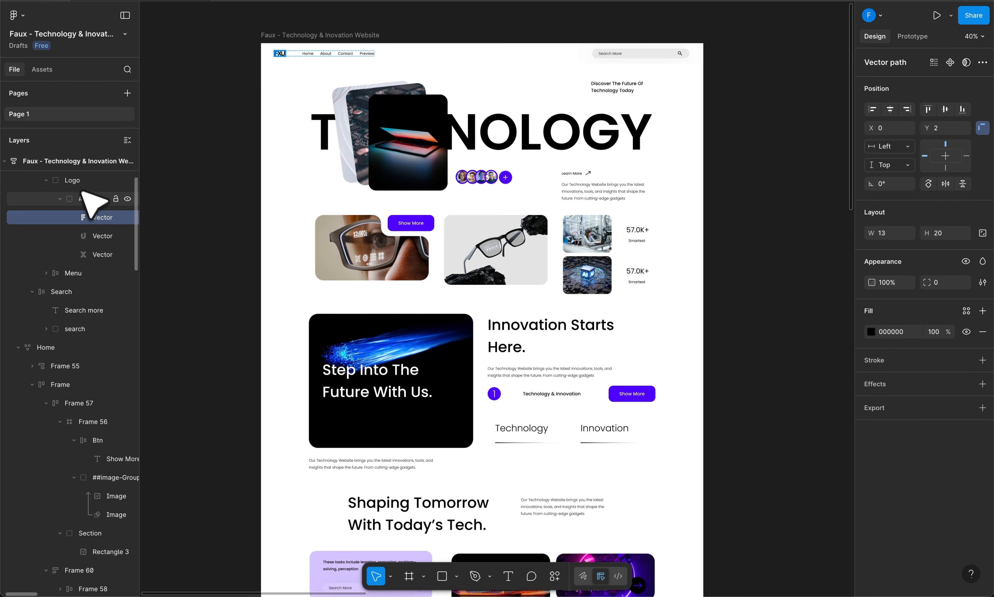
{"action": "left_click", "coordinate": [84, 203]}
{"action": "right_click", "coordinate": [83, 203]}
{"action": "mouse_move", "coordinate": [129, 231]}
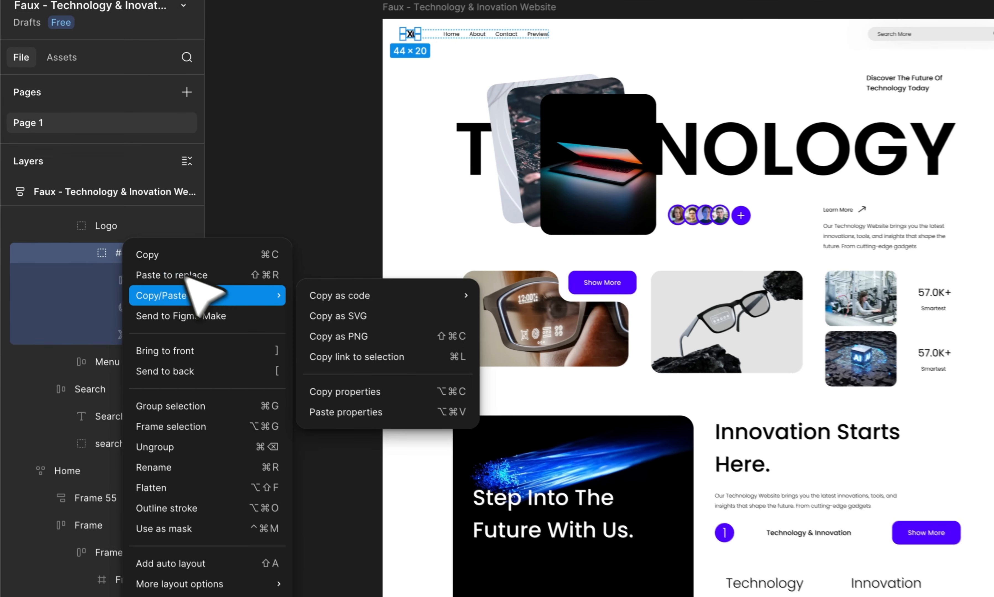
{"action": "left_click", "coordinate": [222, 244]}
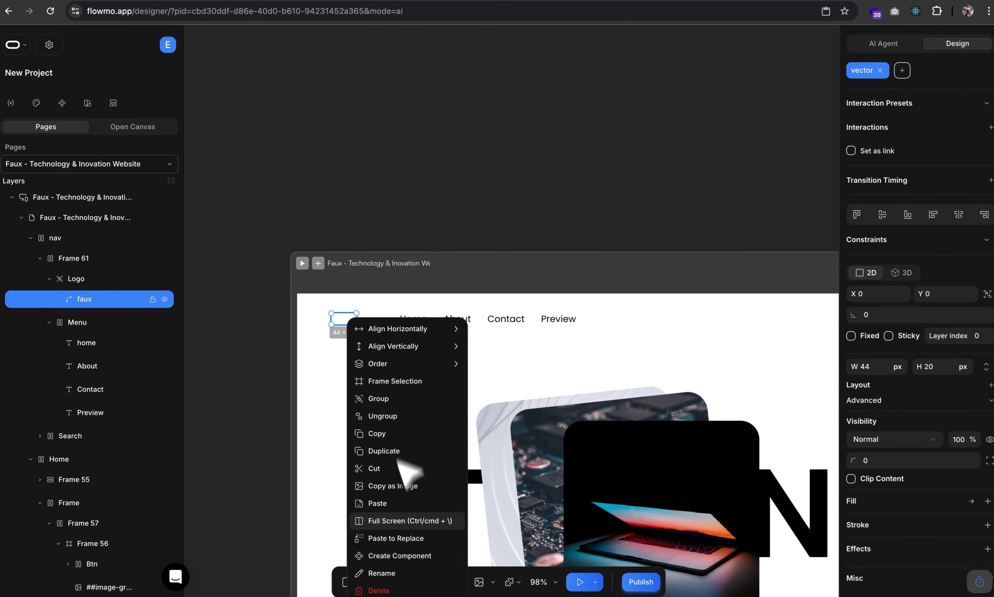
{"action": "left_click", "coordinate": [403, 537]}
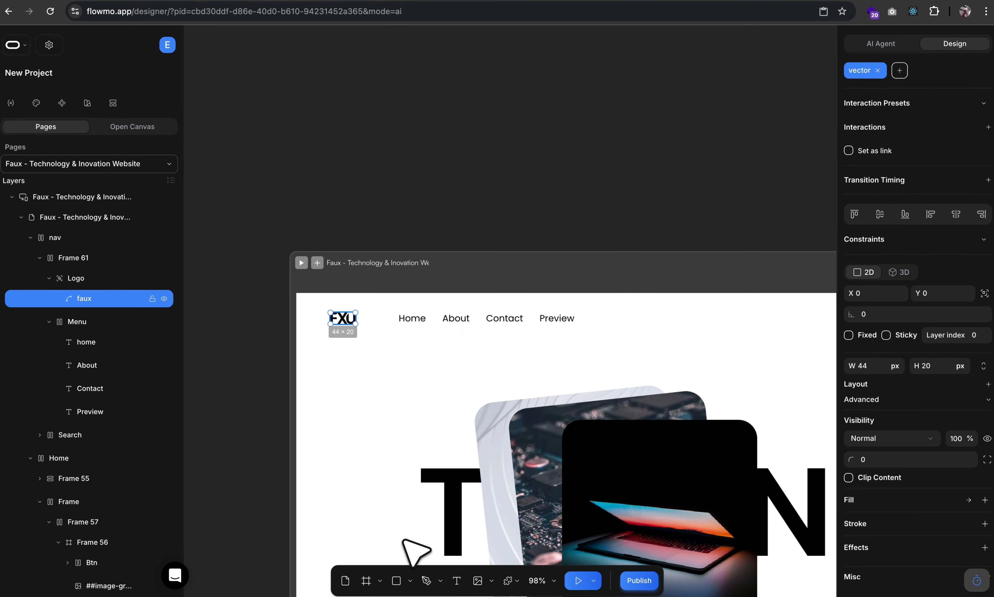
{"action": "scroll", "coordinate": [404, 541], "scroll_direction": "down", "scroll_amount": 4}
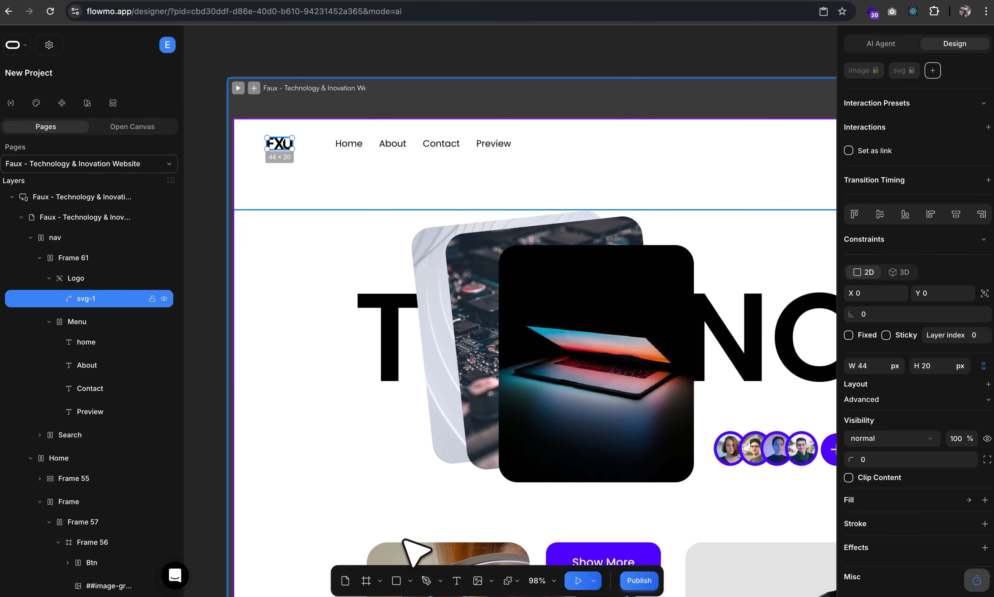
{"action": "scroll", "coordinate": [493, 355], "scroll_direction": "right", "scroll_amount": 14}
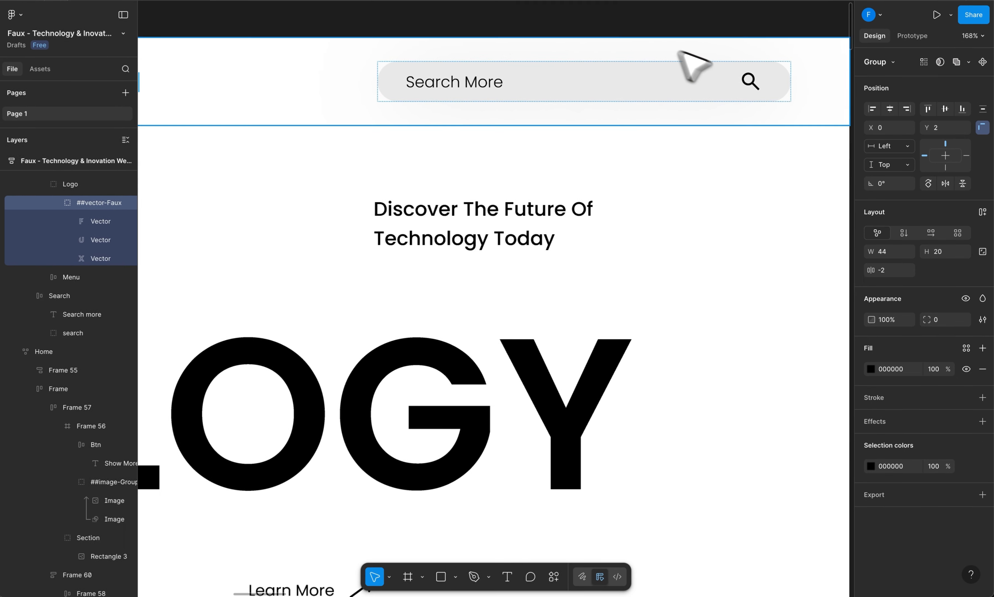
Copy Figma's search-bar magnifier as SVG and paste it over Flowmo's search icon at 24×24.
{"action": "left_click", "coordinate": [750, 83]}
{"action": "left_click", "coordinate": [73, 333]}
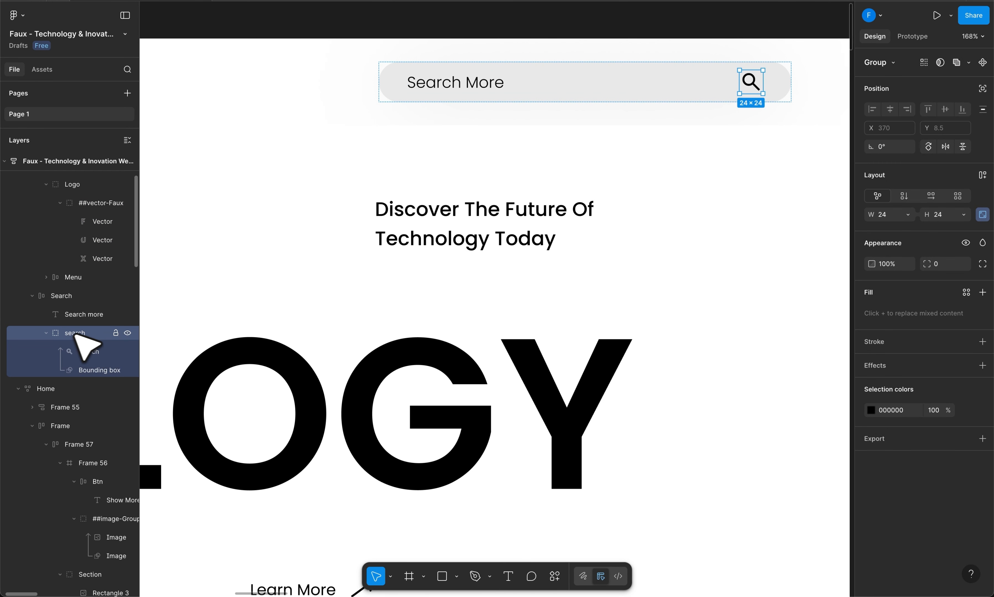
{"action": "right_click", "coordinate": [68, 334]}
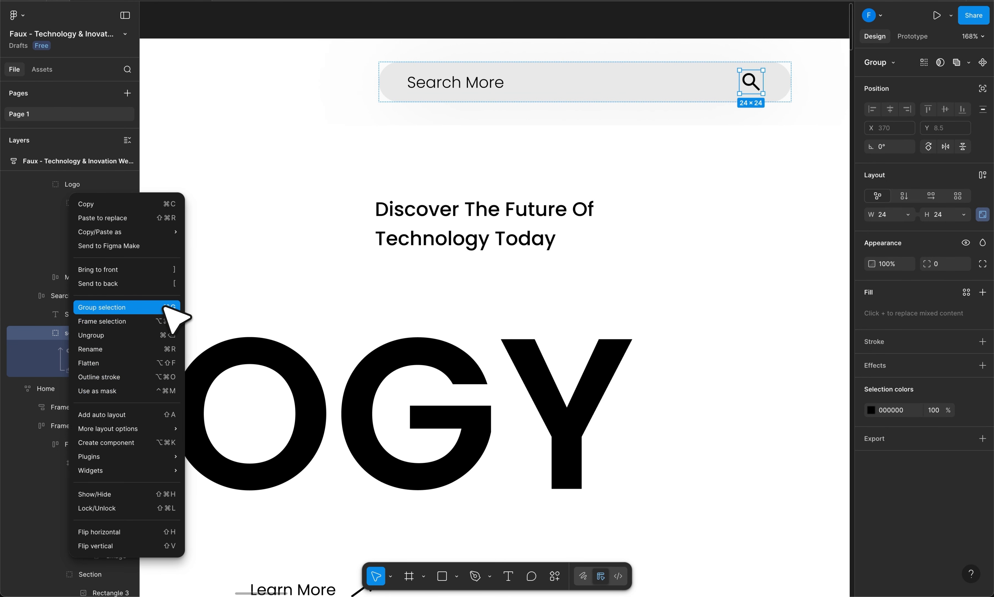
{"action": "mouse_move", "coordinate": [174, 231]}
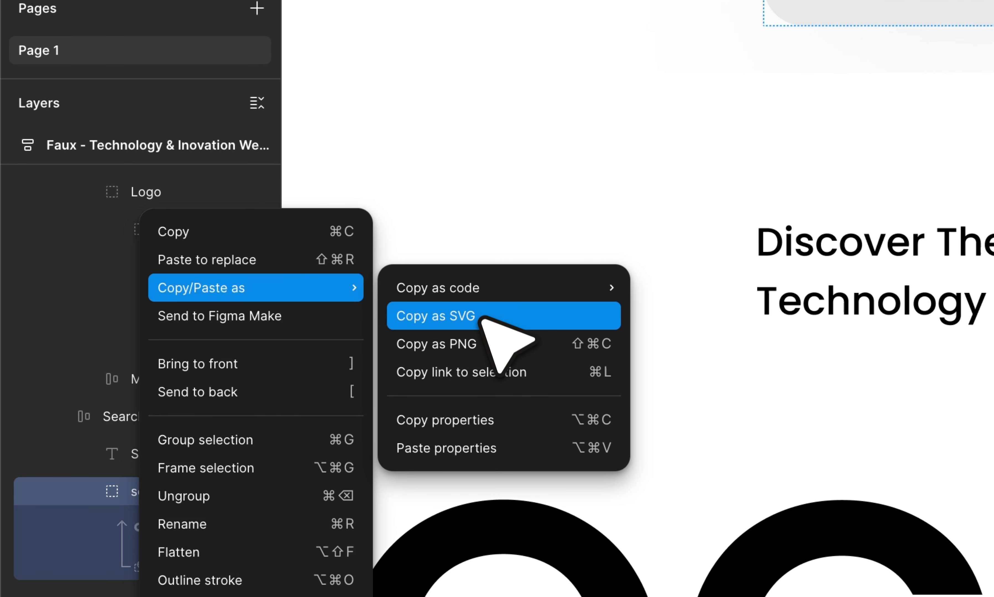
{"action": "left_click", "coordinate": [483, 325]}
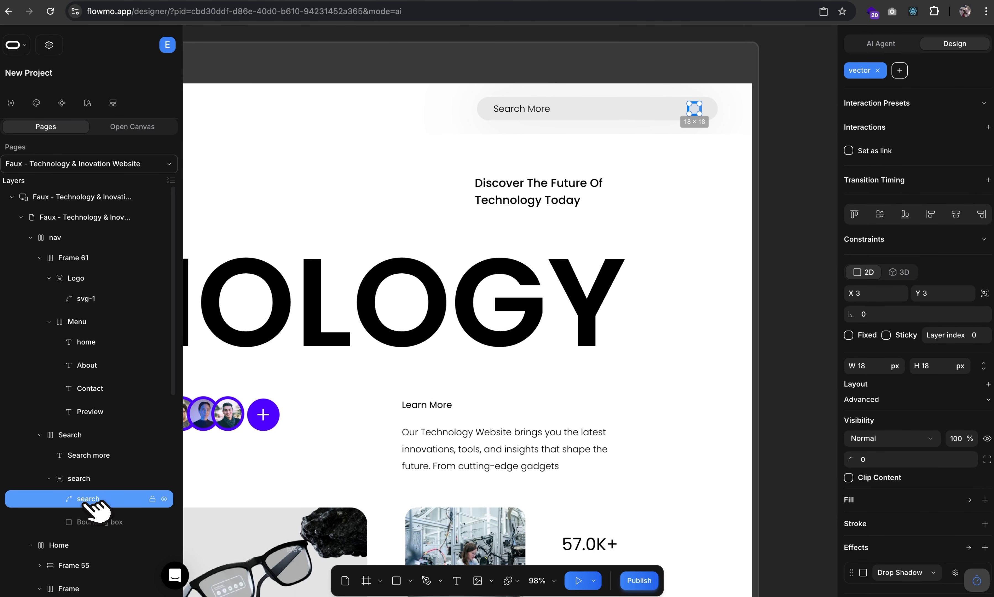
{"action": "right_click", "coordinate": [108, 572]}
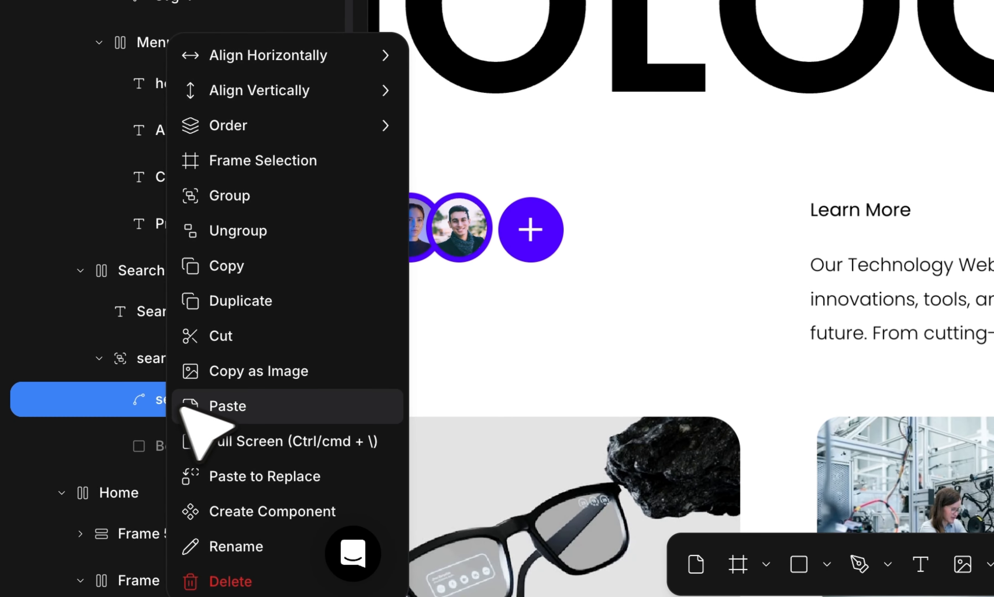
{"action": "left_click", "coordinate": [293, 481]}
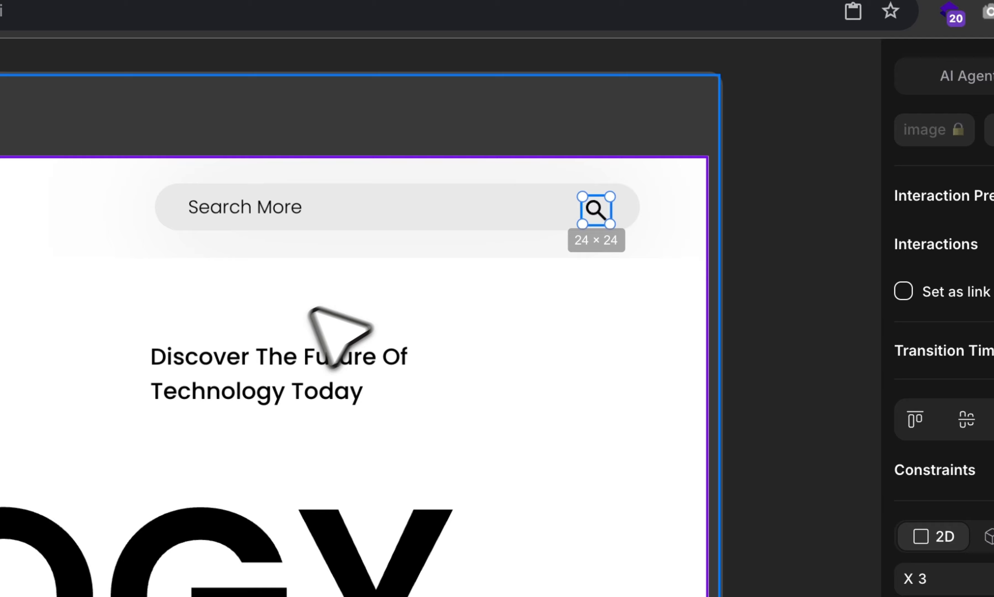
{"action": "scroll", "coordinate": [668, 407], "scroll_direction": "down", "scroll_amount": 3}
{"action": "scroll", "coordinate": [717, 434], "scroll_direction": "down", "scroll_amount": 8}
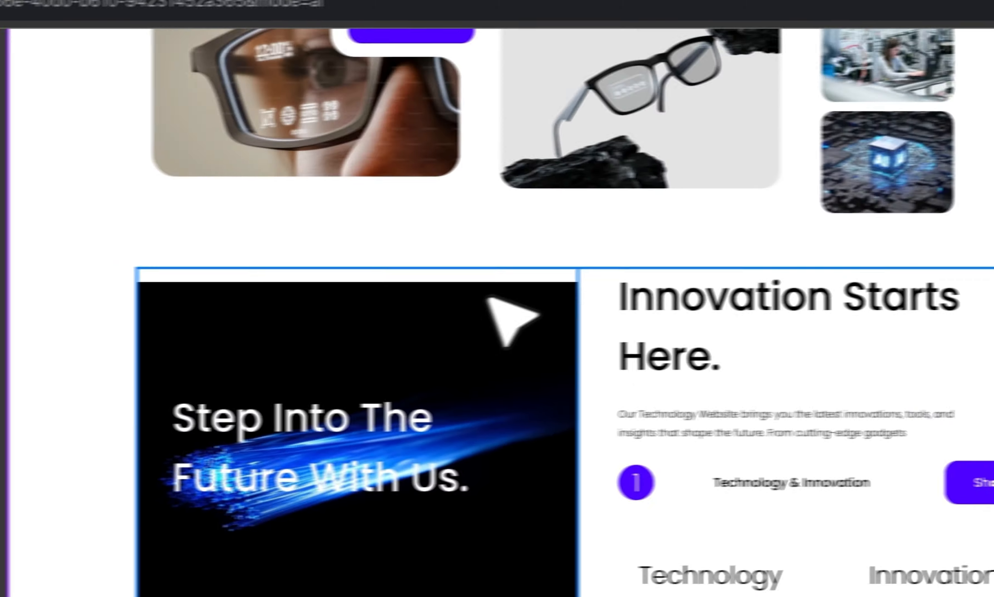
Set the Step Into The Future card's image fill size to Fill.
{"action": "left_click", "coordinate": [173, 314]}
{"action": "left_click", "coordinate": [871, 421]}
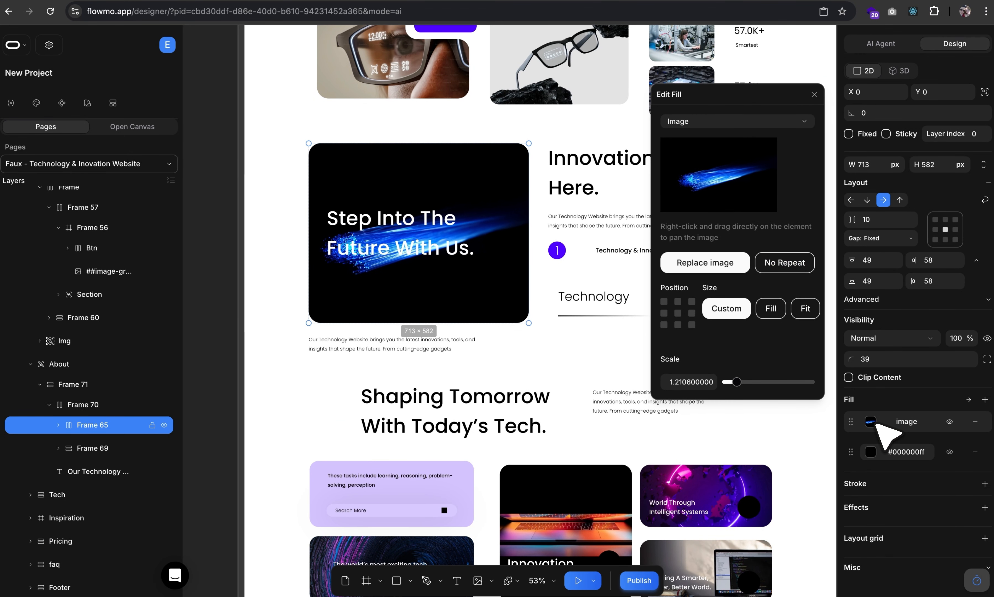
{"action": "left_click", "coordinate": [771, 309]}
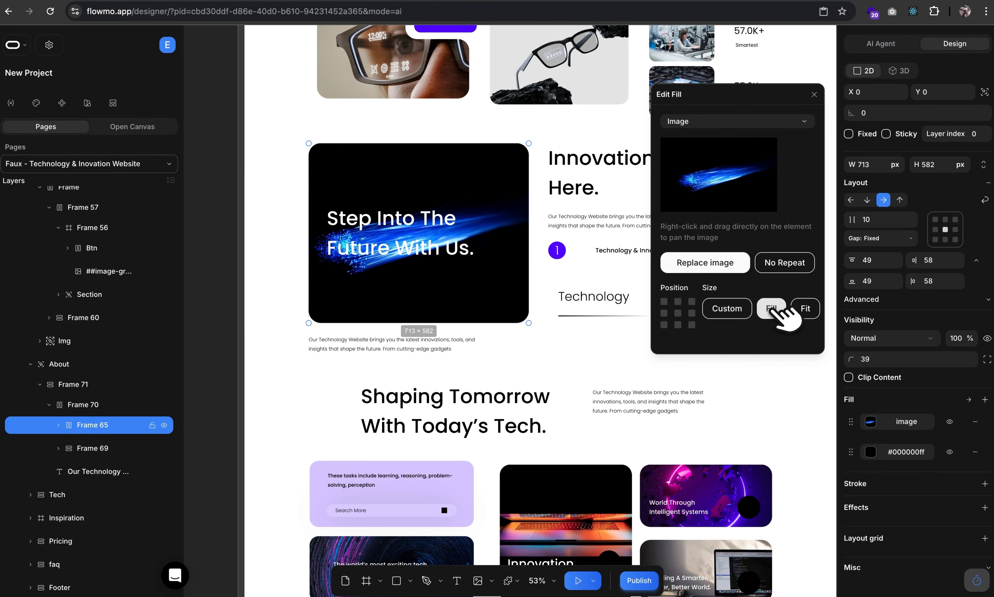
{"action": "left_click", "coordinate": [812, 95]}
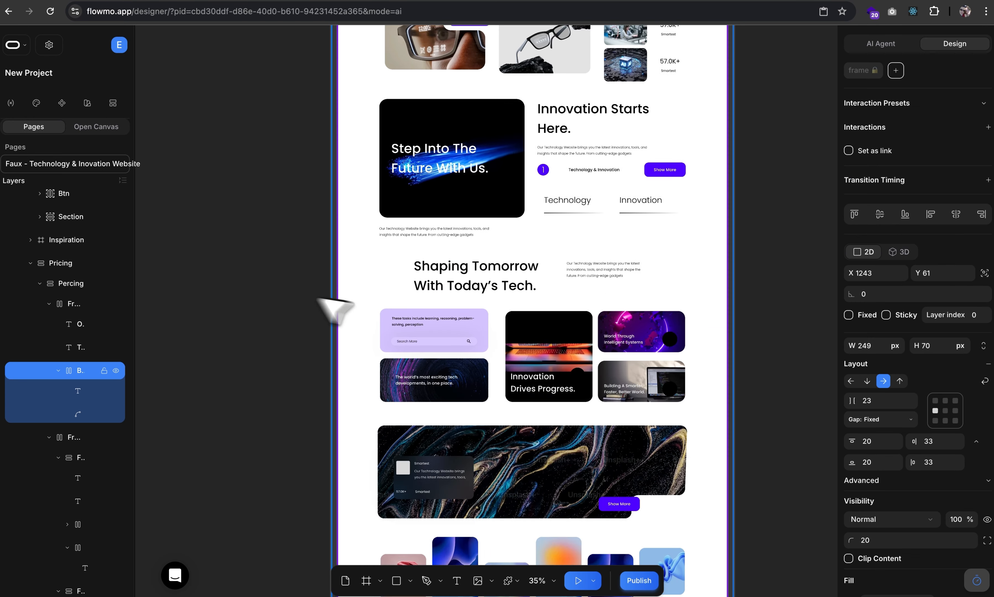
Preview the page and resize it between 922 and 1362 widths to check responsiveness.
{"action": "scroll", "coordinate": [524, 285], "scroll_direction": "up", "scroll_amount": 5}
{"action": "scroll", "coordinate": [525, 285], "scroll_direction": "up", "scroll_amount": 3}
{"action": "scroll", "coordinate": [525, 284], "scroll_direction": "up", "scroll_amount": 5}
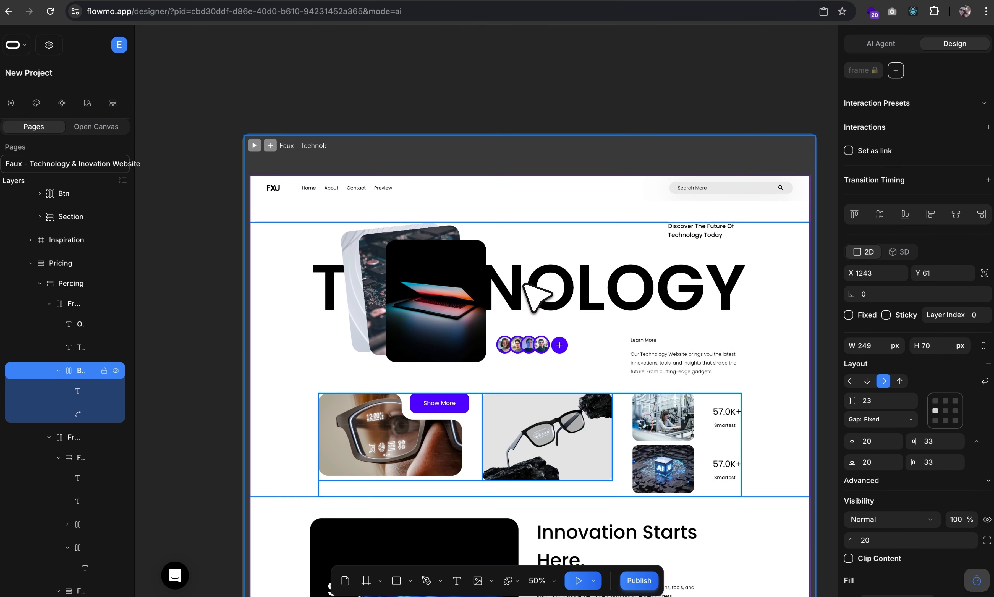
{"action": "scroll", "coordinate": [524, 284], "scroll_direction": "up", "scroll_amount": 2}
{"action": "left_click", "coordinate": [255, 177]}
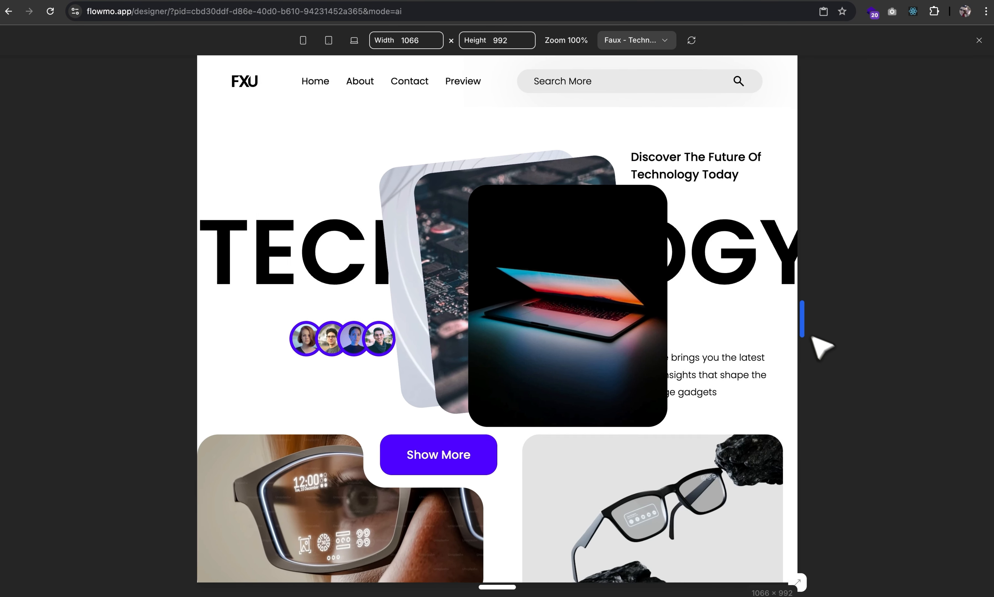
{"action": "left_click_drag", "start_coordinate": [813, 338], "coordinate": [963, 361]}
{"action": "left_click", "coordinate": [979, 40]}
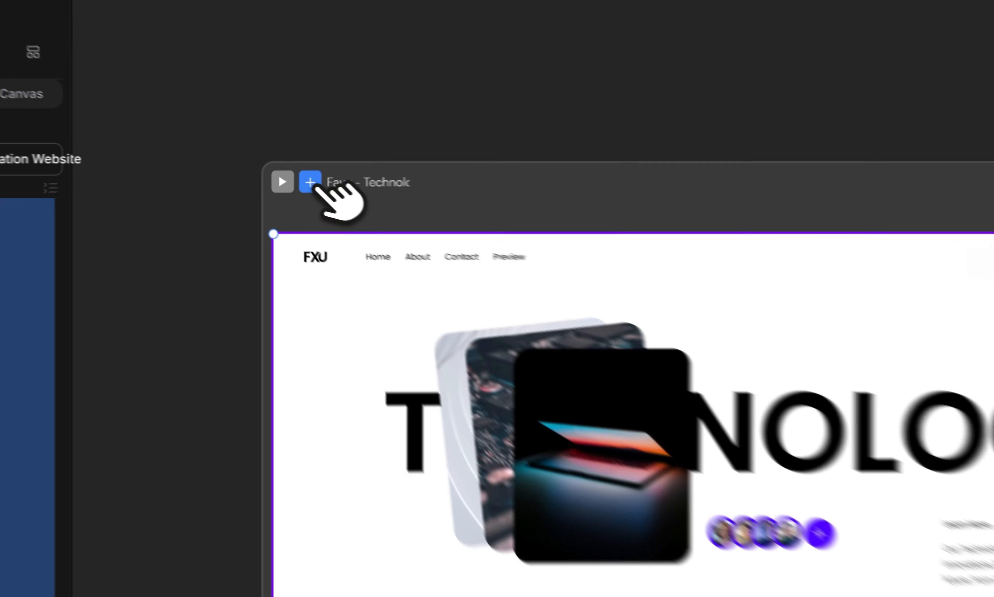
Add a Mobile breakpoint and delete the nav menu links from its header.
{"action": "left_click", "coordinate": [270, 176]}
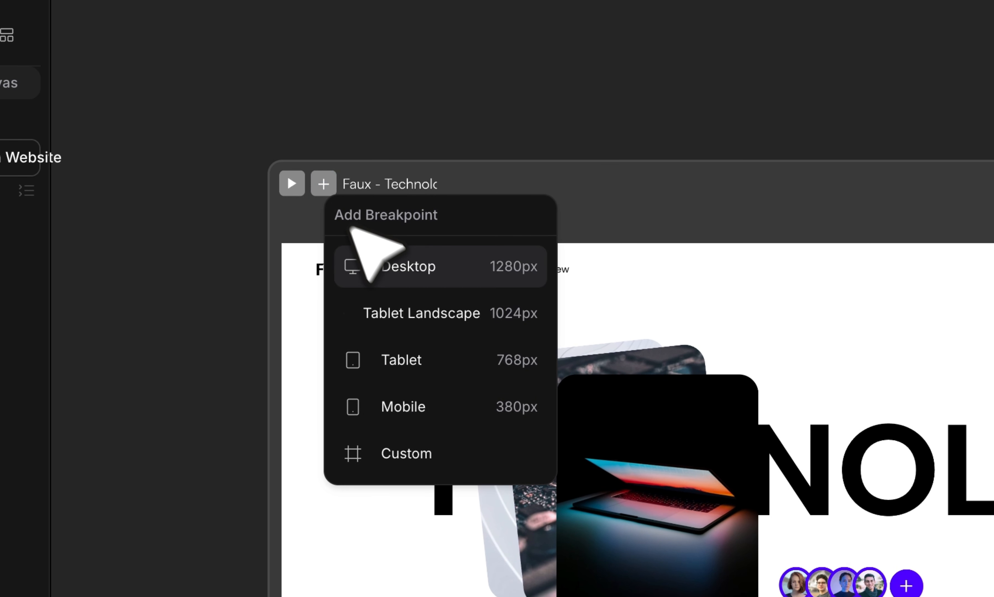
{"action": "left_click", "coordinate": [393, 407]}
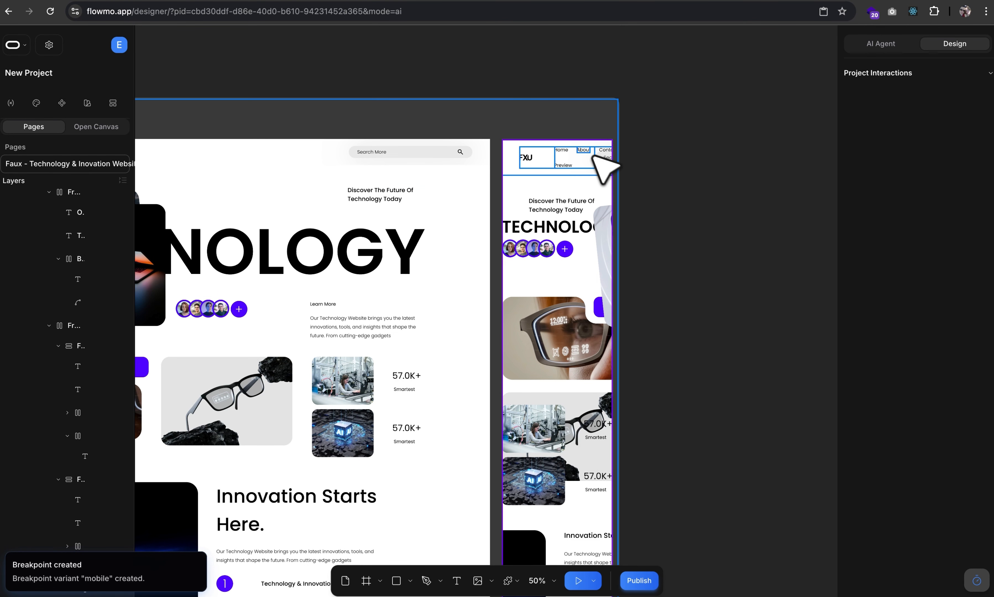
{"action": "left_click", "coordinate": [584, 150]}
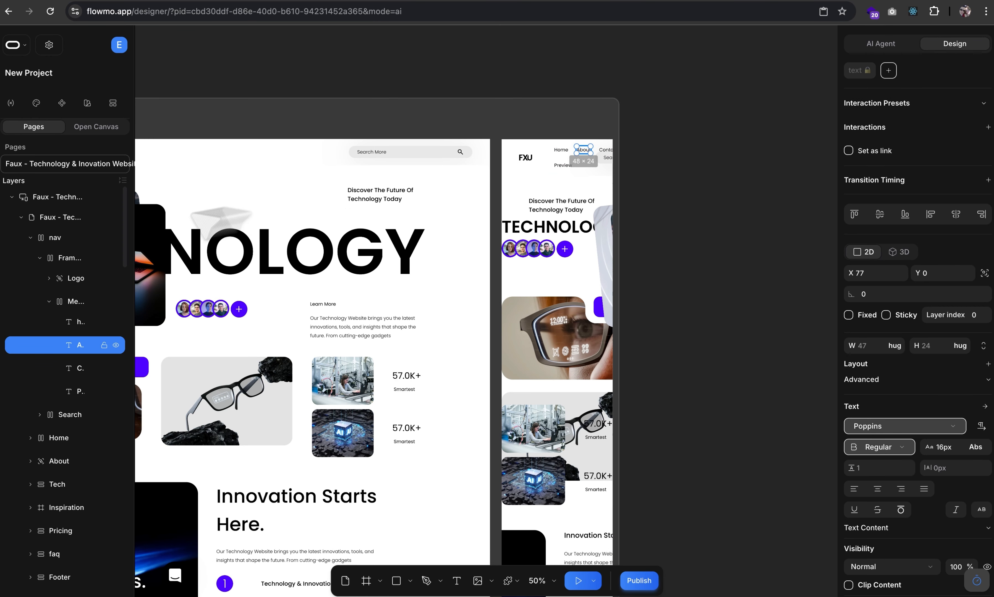
{"action": "left_click", "coordinate": [76, 302]}
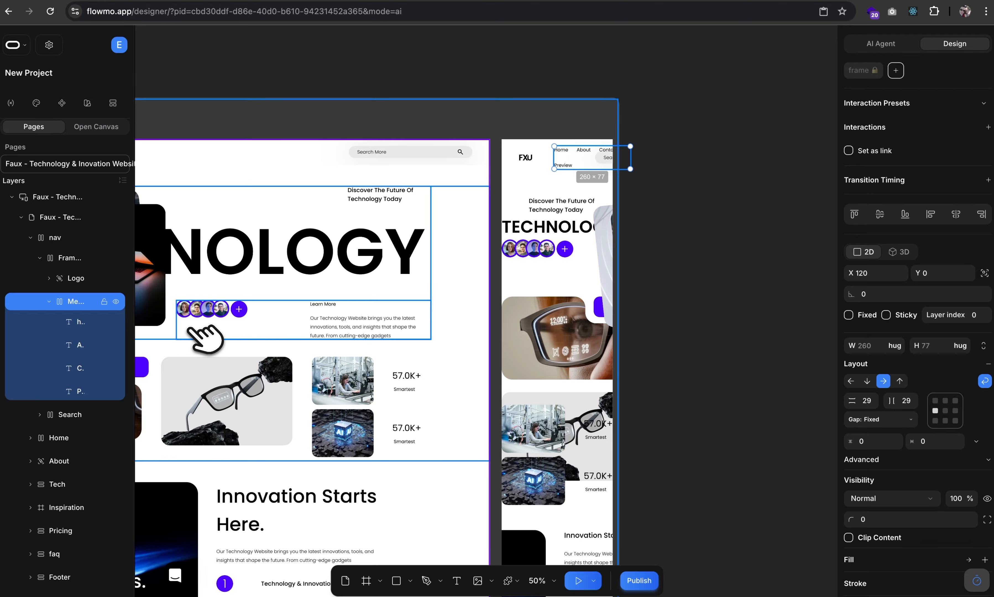
{"action": "key", "text": "Delete"}
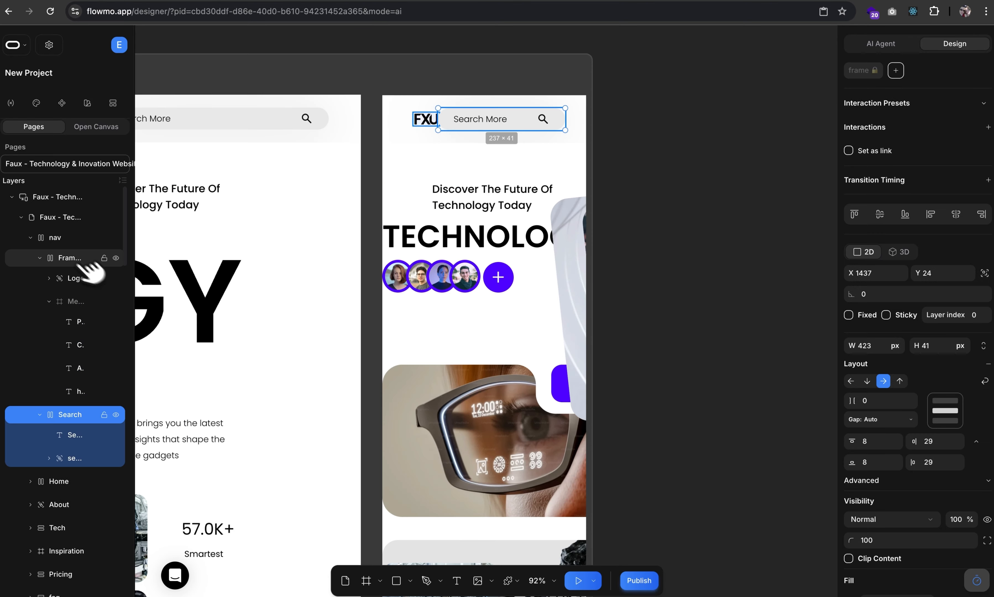
Set the mobile glasses image width to Fill and drag its height shorter.
{"action": "left_click", "coordinate": [74, 258]}
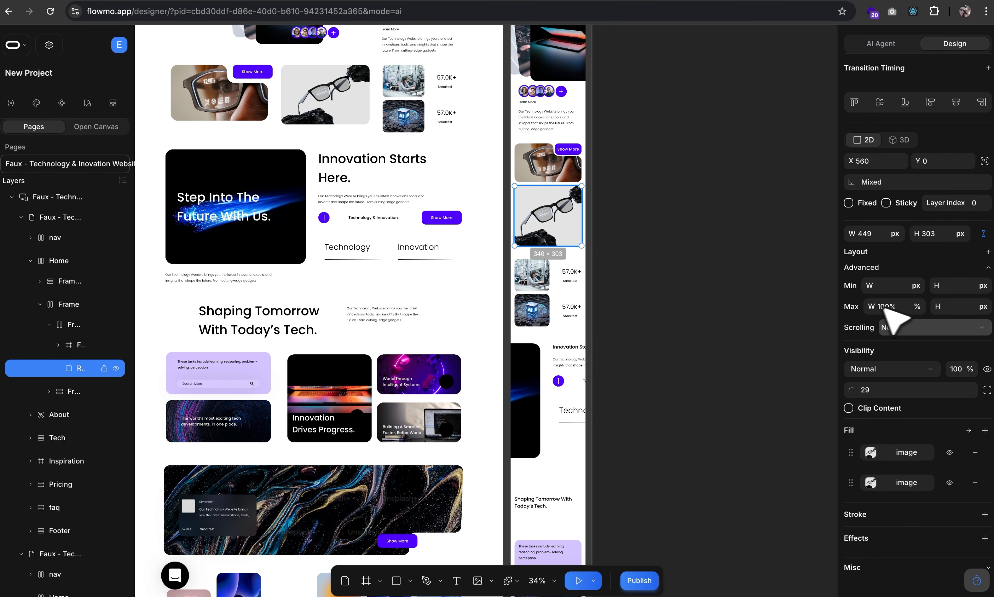
{"action": "left_click", "coordinate": [895, 234]}
{"action": "left_click", "coordinate": [894, 271]}
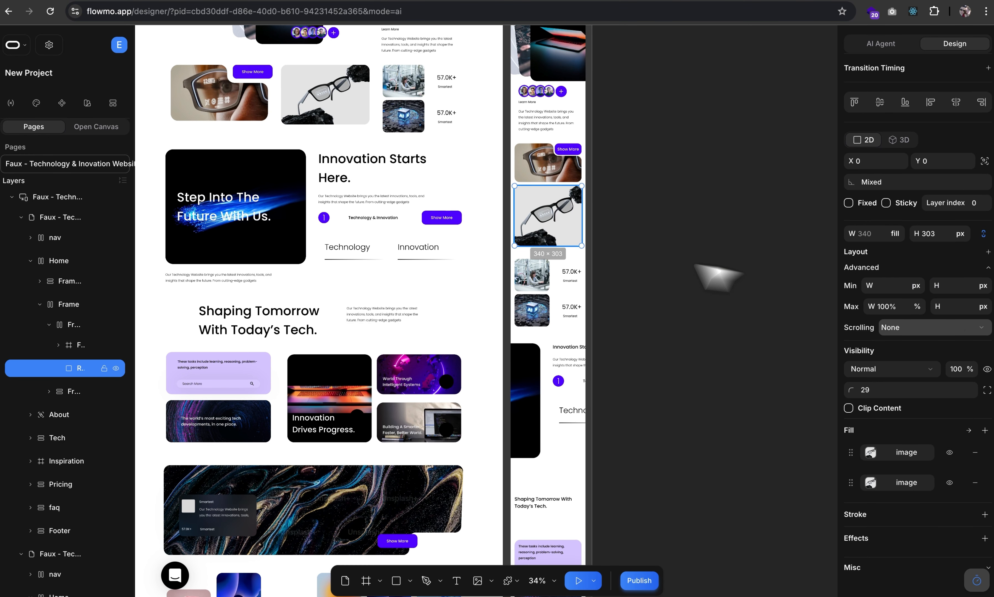
{"action": "left_click_drag", "start_coordinate": [541, 246], "coordinate": [544, 230]}
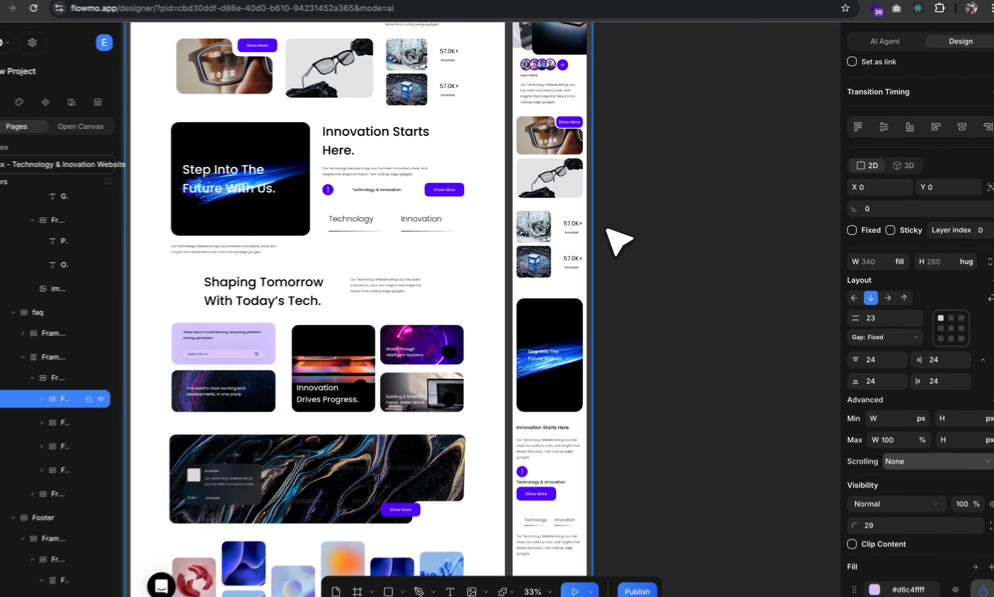
{"action": "scroll", "coordinate": [616, 240], "scroll_direction": "down", "scroll_amount": 10}
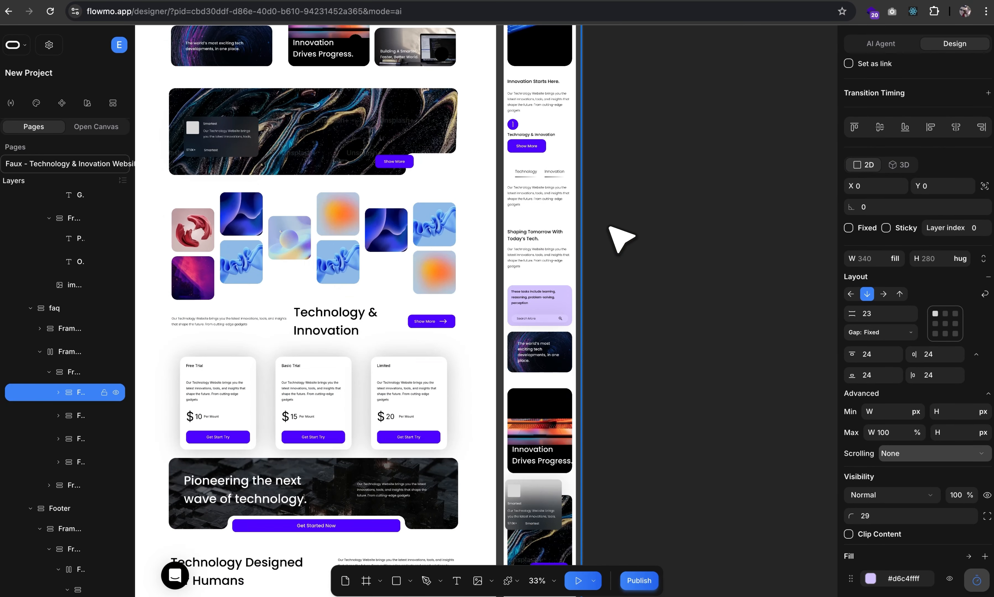
{"action": "scroll", "coordinate": [621, 238], "scroll_direction": "down", "scroll_amount": 15}
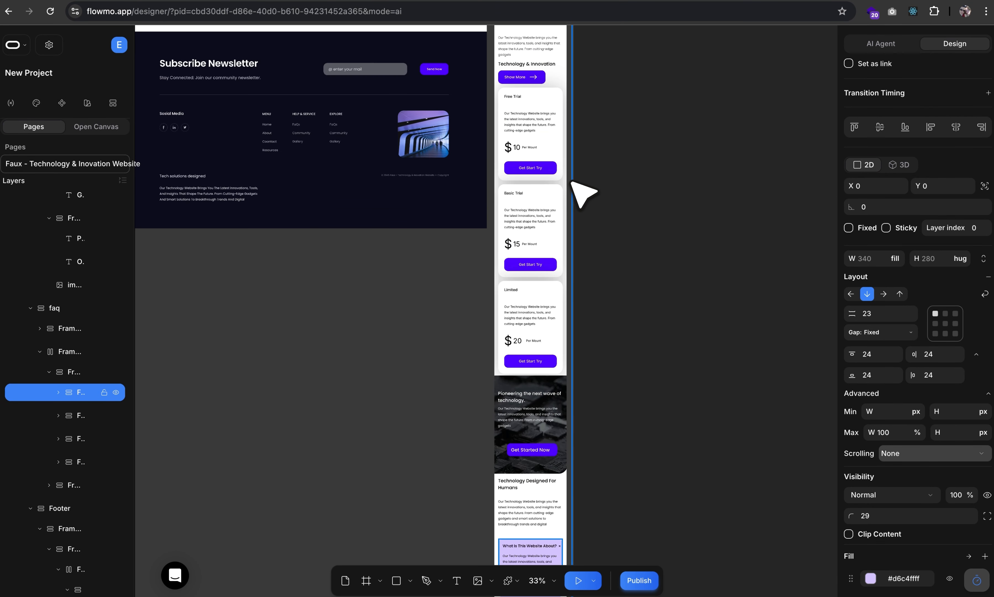
{"action": "scroll", "coordinate": [538, 321], "scroll_direction": "down", "scroll_amount": 10}
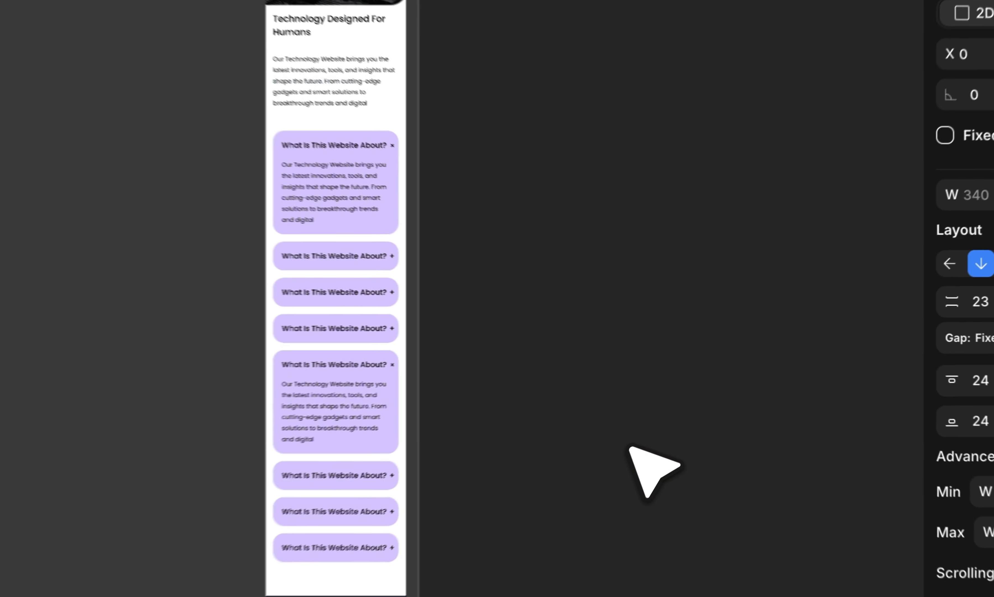
{"action": "left_click", "coordinate": [631, 448]}
{"action": "scroll", "coordinate": [466, 369], "scroll_direction": "down", "scroll_amount": 8}
{"action": "scroll", "coordinate": [448, 231], "scroll_direction": "up", "scroll_amount": 12}
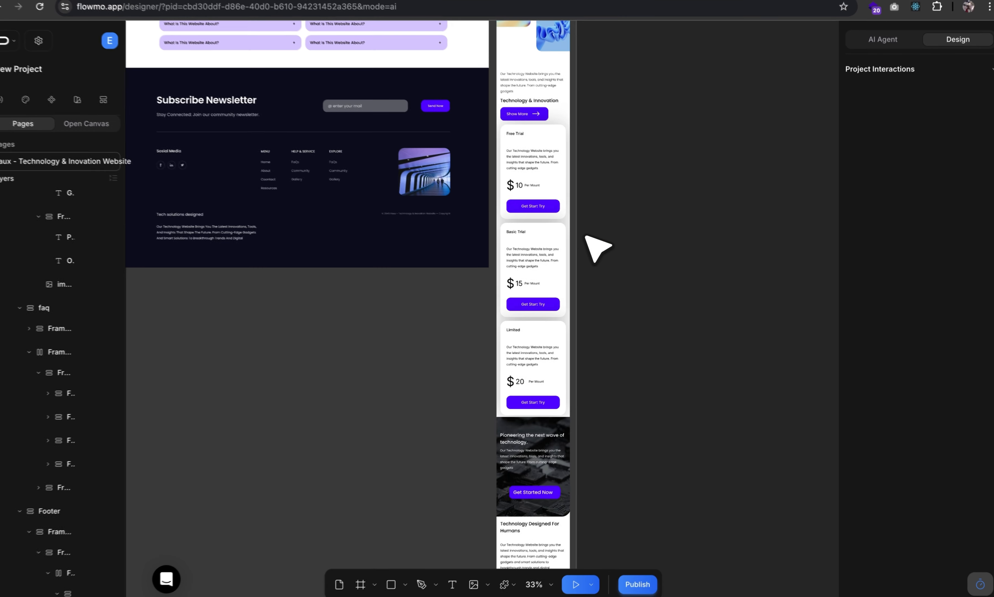
{"action": "scroll", "coordinate": [585, 236], "scroll_direction": "up", "scroll_amount": 15}
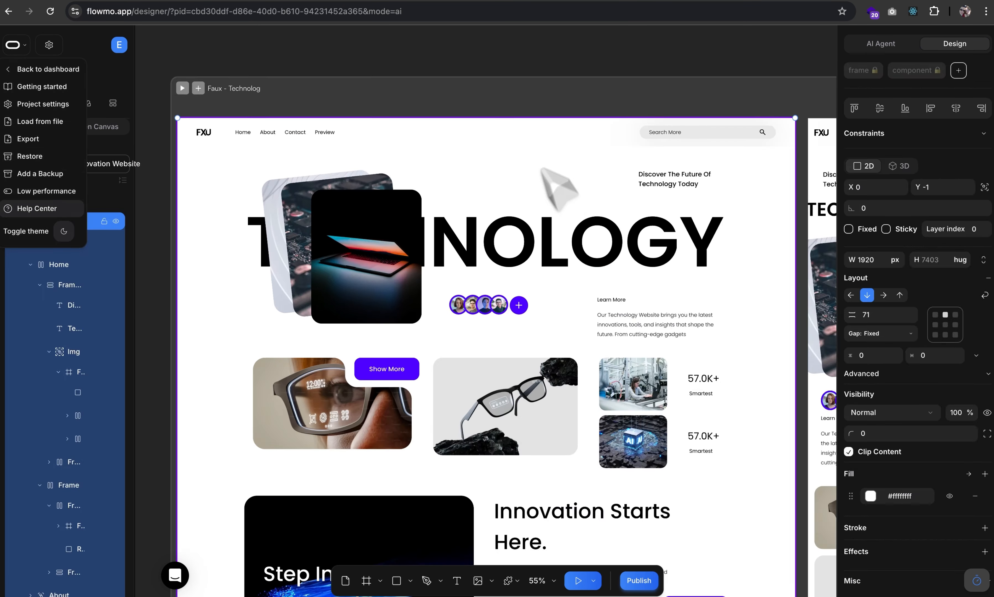
{"action": "left_click", "coordinate": [467, 50]}
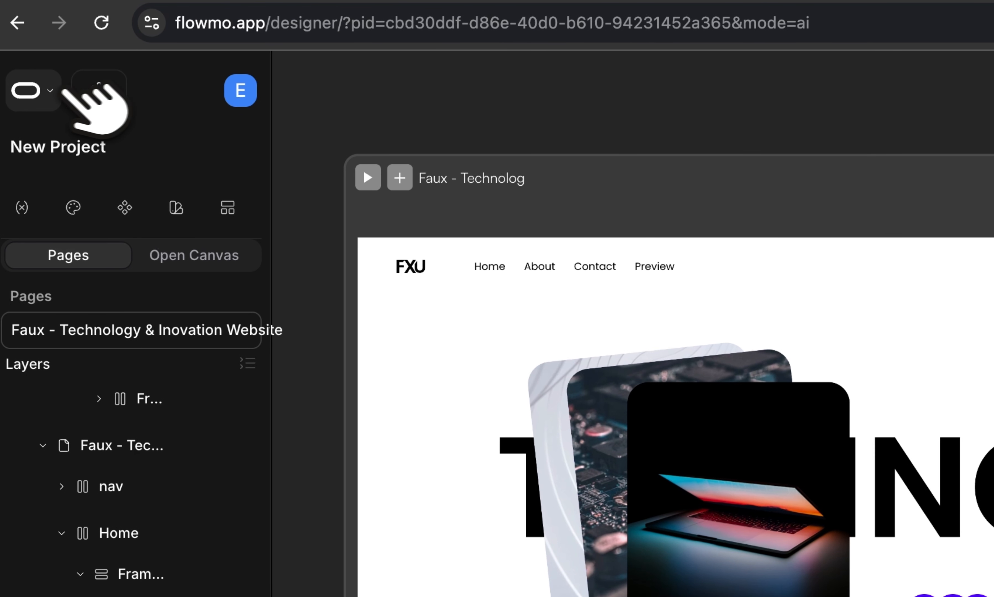
Save a project backup named 'Before animations'.
{"action": "left_click", "coordinate": [64, 89]}
{"action": "left_click", "coordinate": [121, 350]}
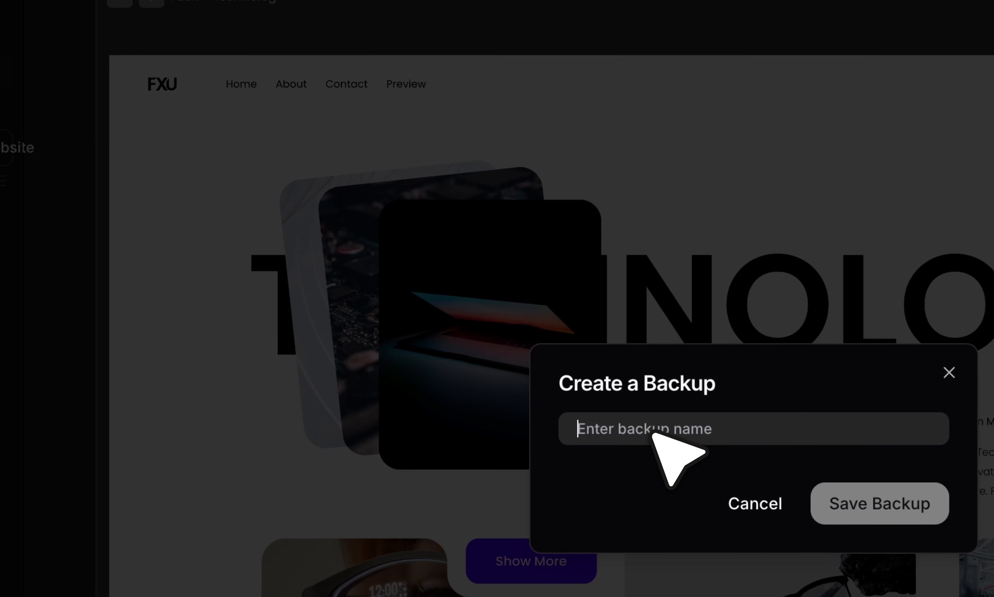
{"action": "type", "text": "Bef"}
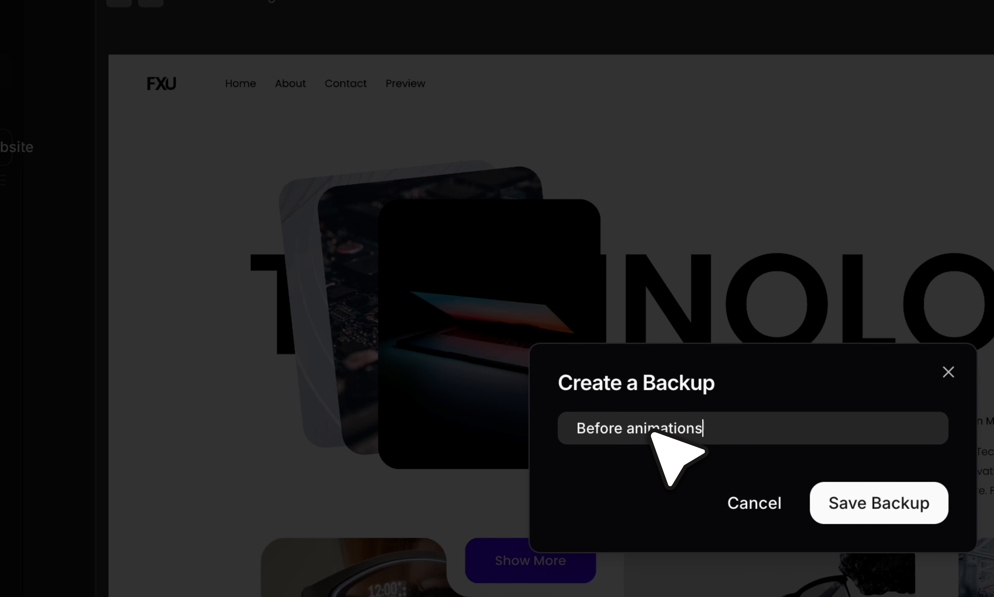
{"action": "type", "text": "ore animations"}
{"action": "left_click", "coordinate": [879, 503]}
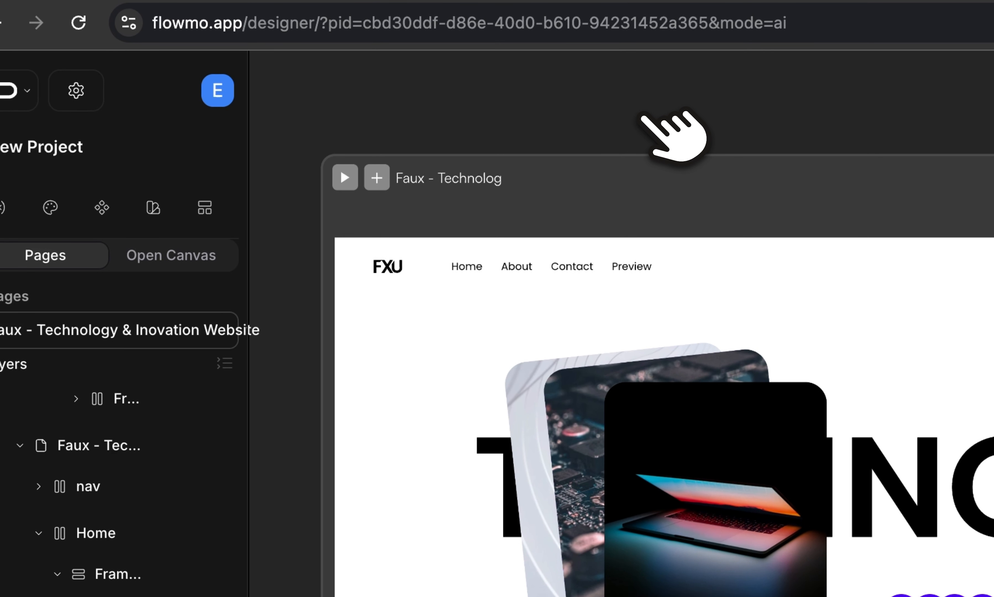
Check the backup appears under Named backups, cancel the restore list, and go full screen.
{"action": "left_click", "coordinate": [8, 90]}
{"action": "left_click", "coordinate": [60, 319]}
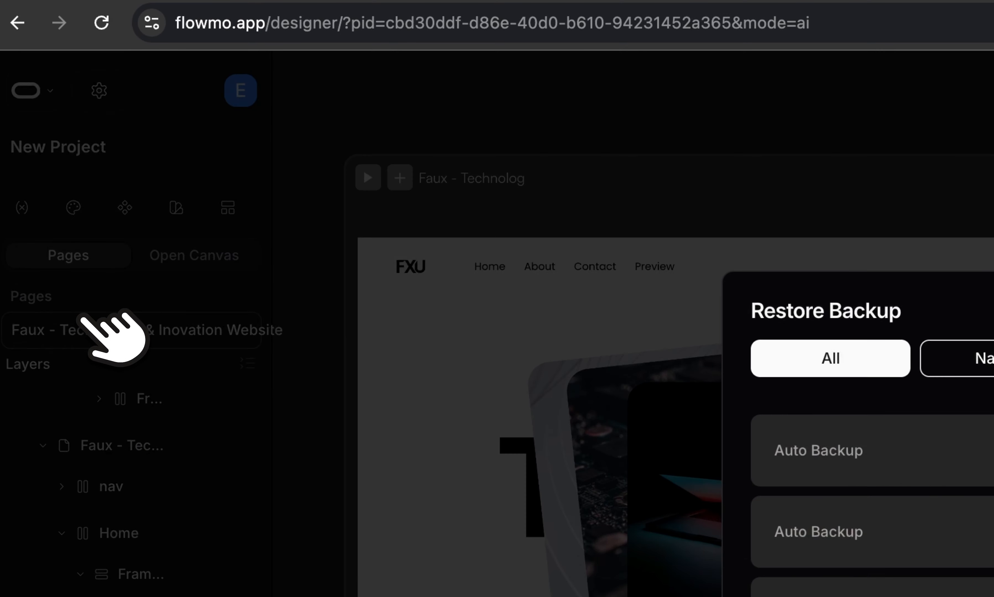
{"action": "left_click", "coordinate": [968, 358]}
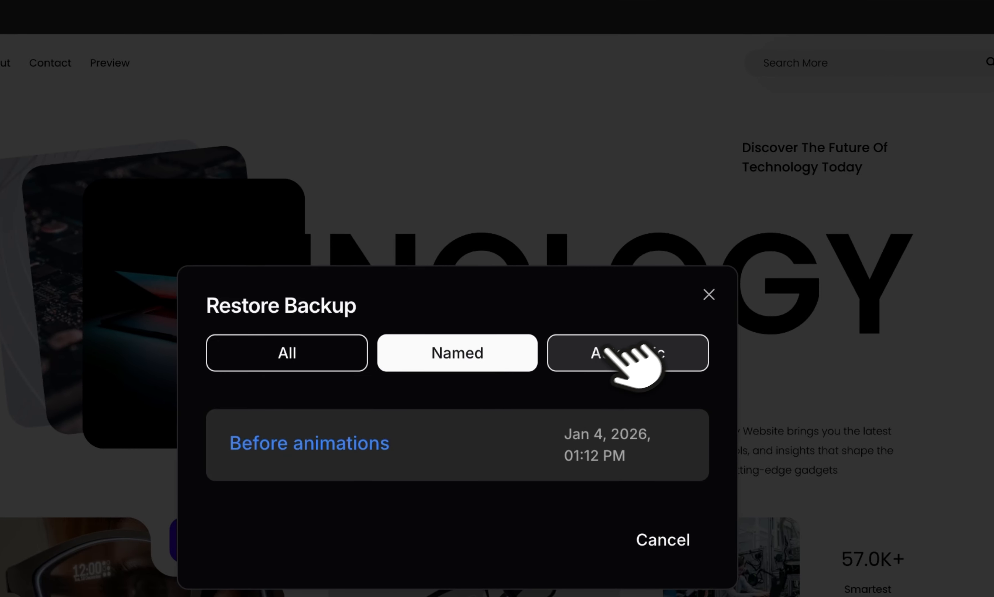
{"action": "left_click", "coordinate": [607, 351]}
{"action": "left_click", "coordinate": [297, 155]}
{"action": "left_click", "coordinate": [709, 96]}
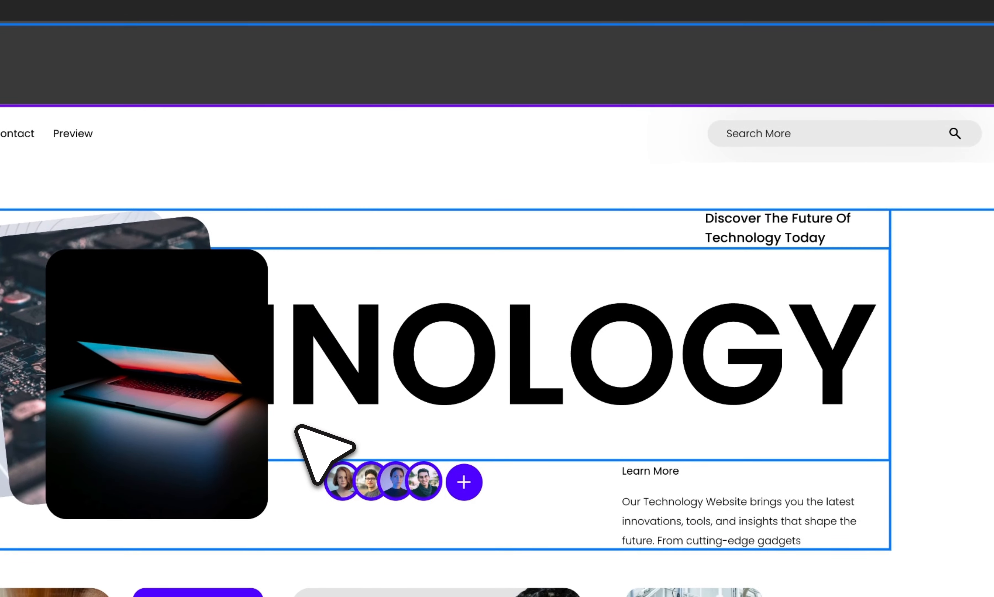
{"action": "right_click", "coordinate": [507, 33]}
{"action": "left_click", "coordinate": [548, 67]}
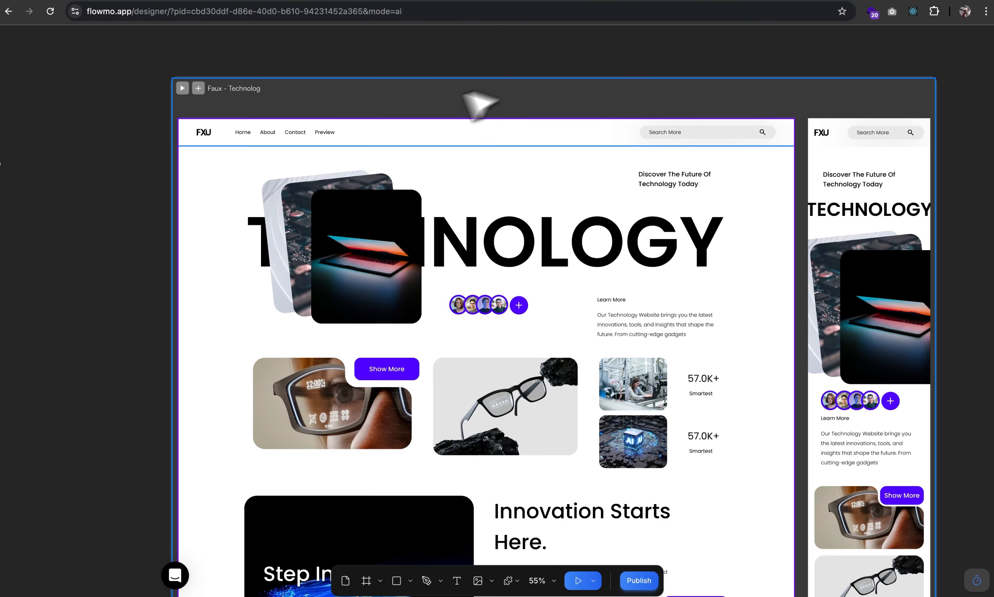
Give the top navbar a white #FFFFFF fill and turn on Sticky positioning.
{"action": "left_click", "coordinate": [379, 121]}
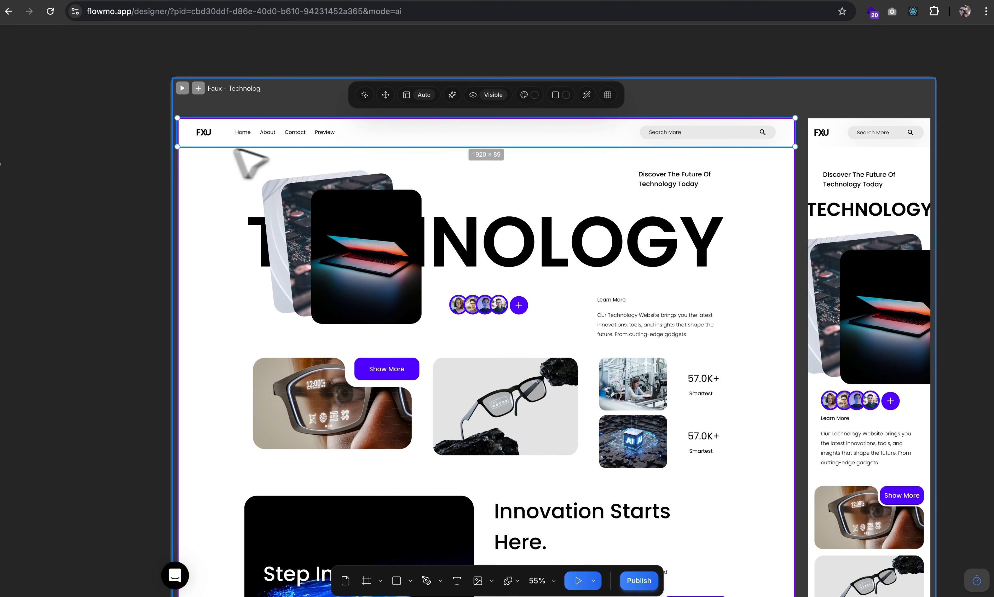
{"action": "left_click", "coordinate": [526, 95]}
{"action": "left_click", "coordinate": [617, 62]}
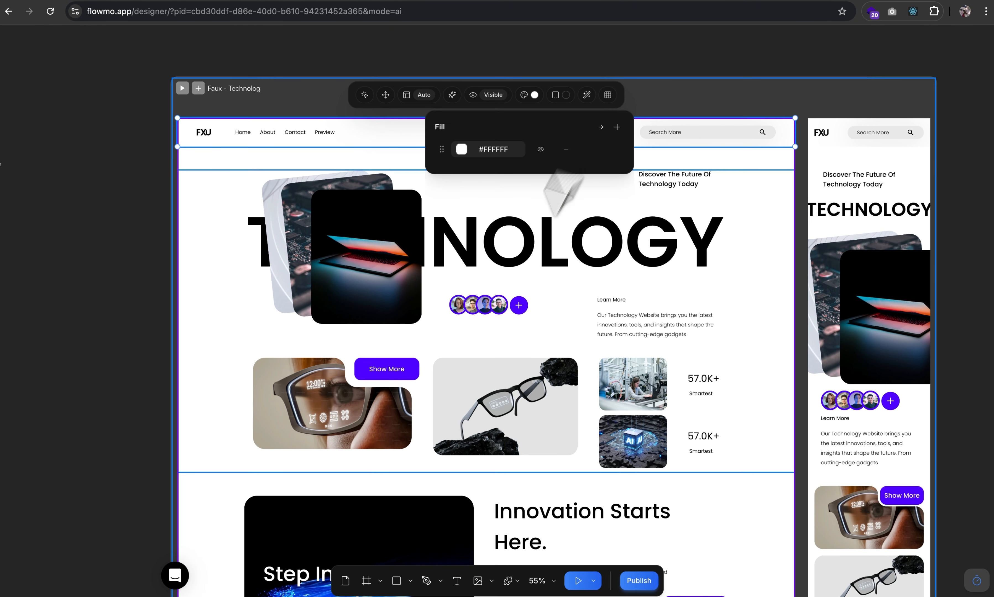
{"action": "left_click", "coordinate": [505, 156]}
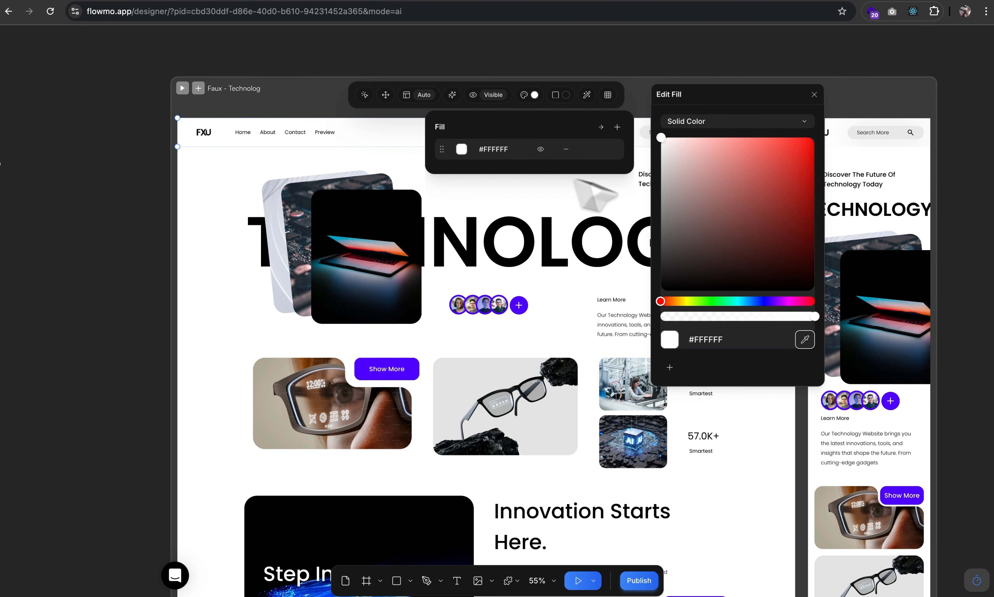
{"action": "left_click", "coordinate": [814, 95]}
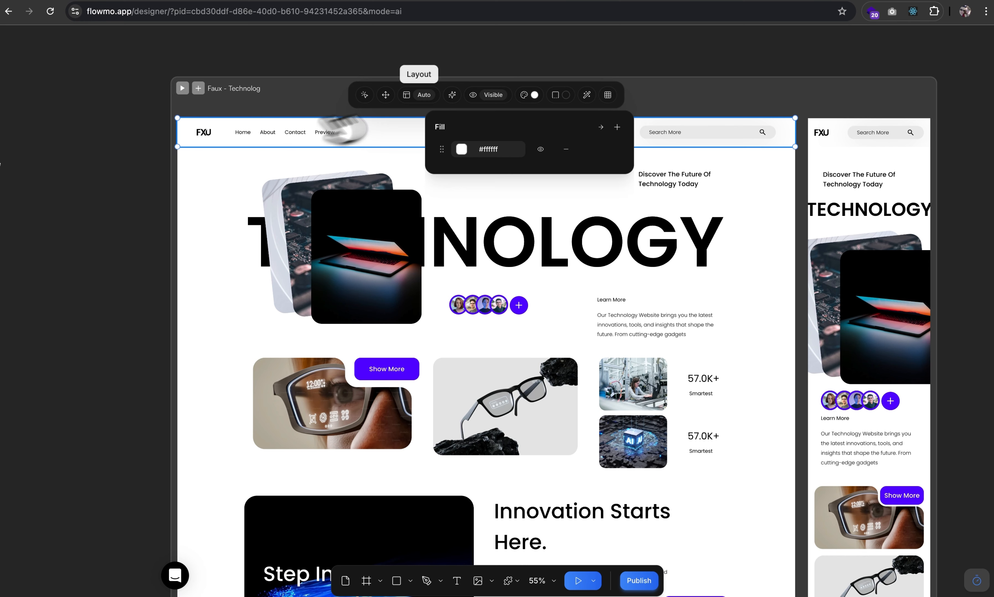
{"action": "left_click", "coordinate": [405, 96]}
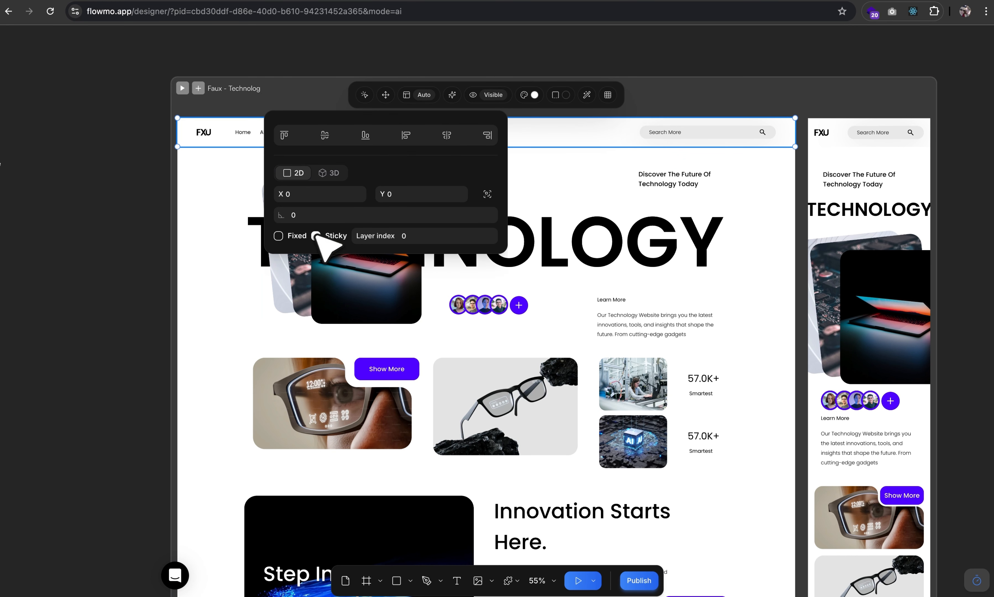
{"action": "double_click", "coordinate": [407, 242]}
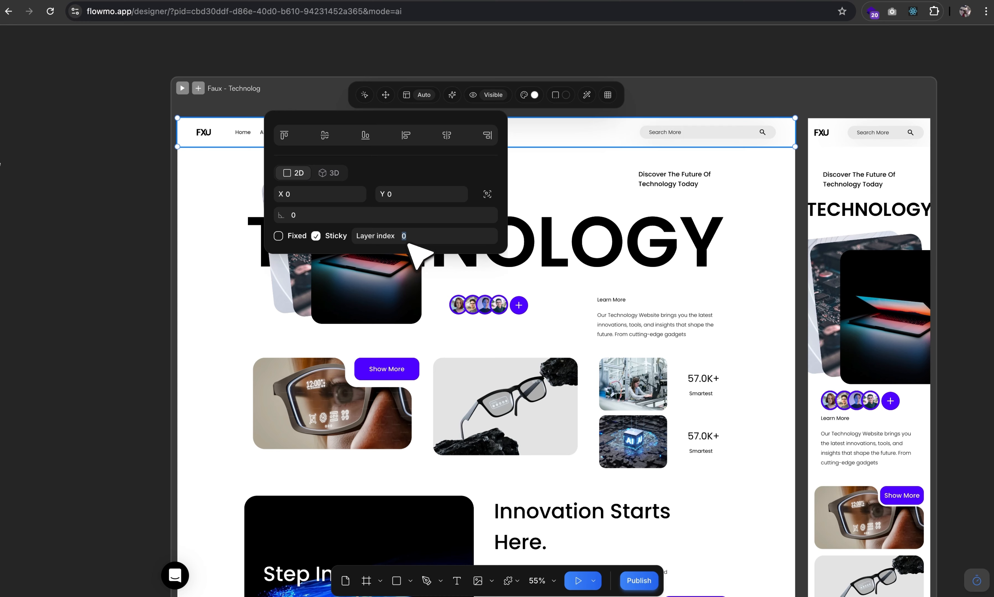
{"action": "left_click", "coordinate": [115, 139]}
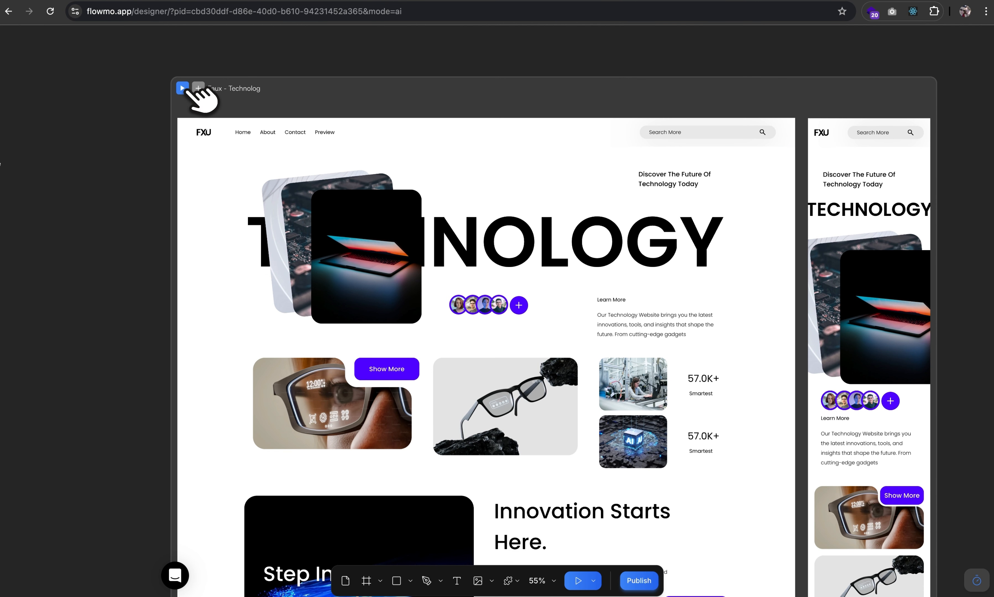
{"action": "left_click", "coordinate": [187, 89]}
{"action": "left_click", "coordinate": [198, 89]}
{"action": "scroll", "coordinate": [329, 360], "scroll_direction": "down", "scroll_amount": 15}
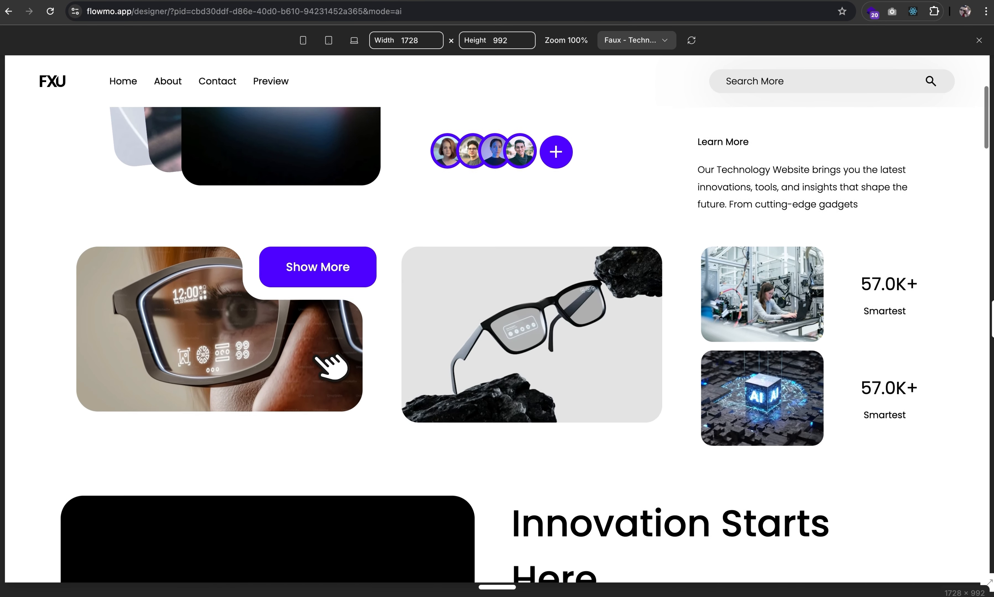
{"action": "scroll", "coordinate": [331, 366], "scroll_direction": "down", "scroll_amount": 10}
{"action": "scroll", "coordinate": [333, 366], "scroll_direction": "up", "scroll_amount": 20}
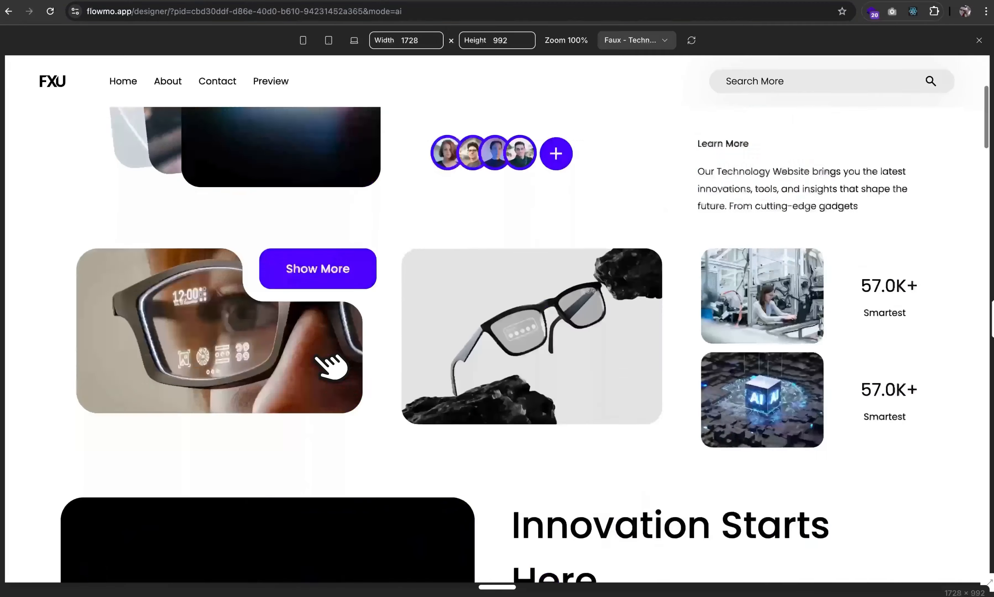
{"action": "left_click", "coordinate": [979, 40]}
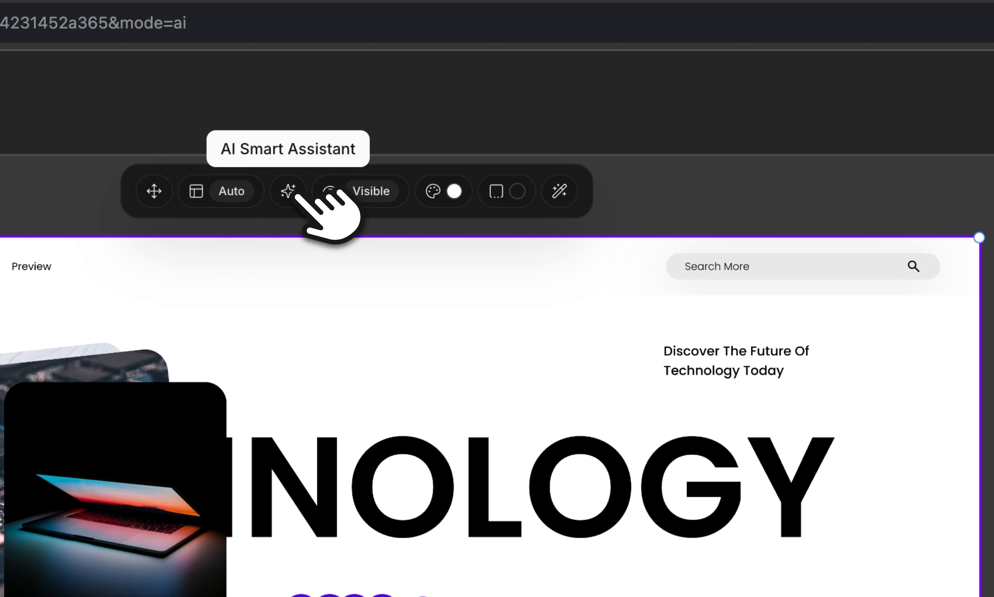
Ask the AI assistant for reveal animations on all elements and a collapsible FAQ, then preview.
{"action": "left_click", "coordinate": [297, 193]}
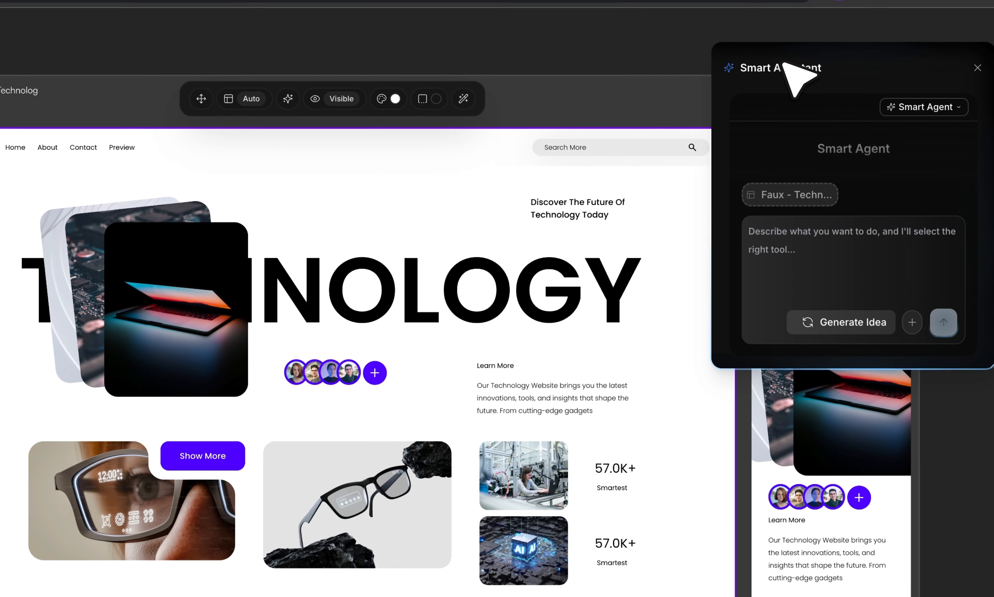
{"action": "left_click", "coordinate": [858, 218]}
{"action": "type", "text": "create reveal animations for all elements, also create collapsible interaction for the faq section"}
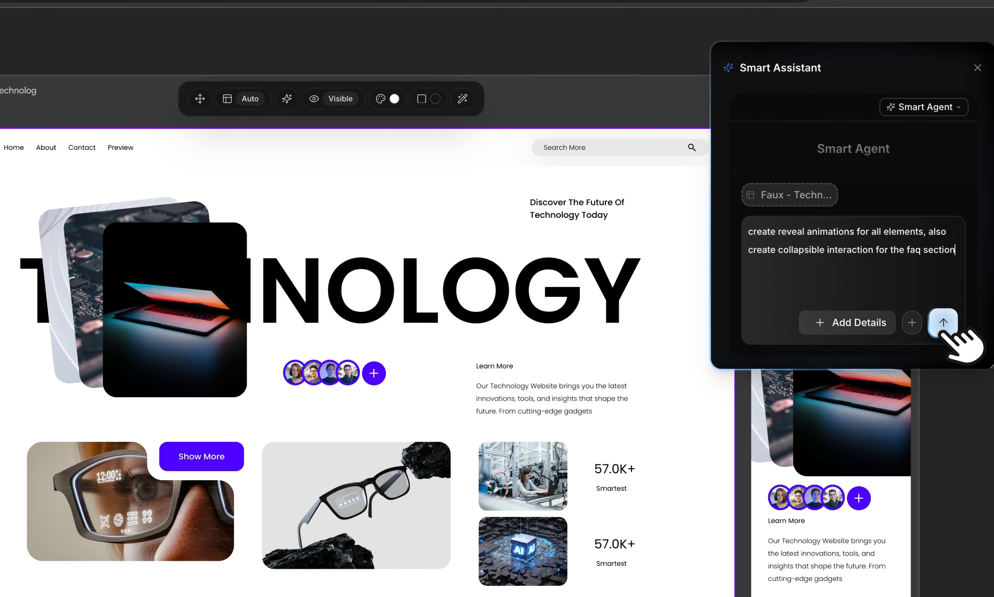
{"action": "left_click", "coordinate": [943, 323]}
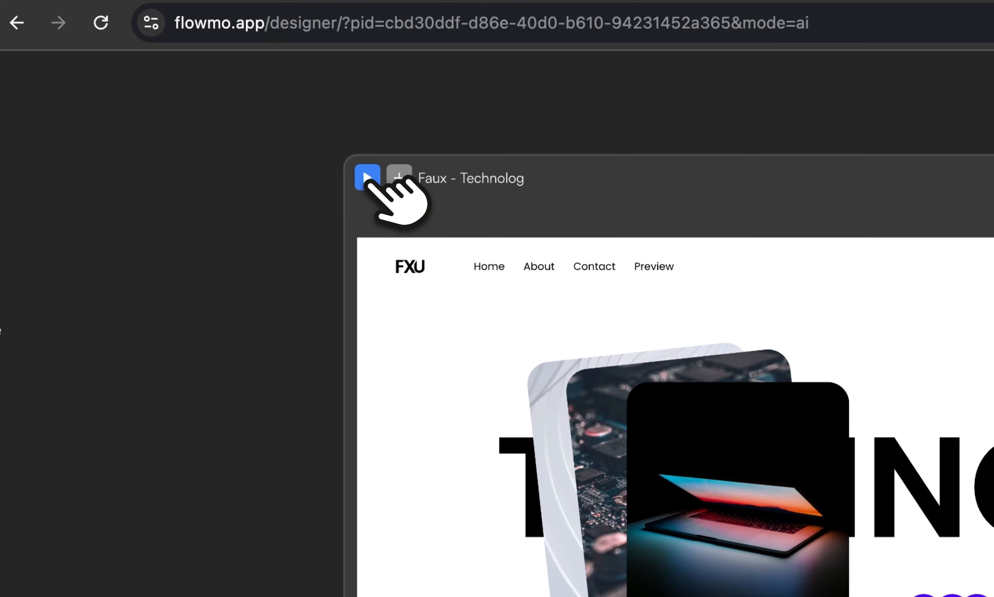
{"action": "left_click", "coordinate": [368, 178]}
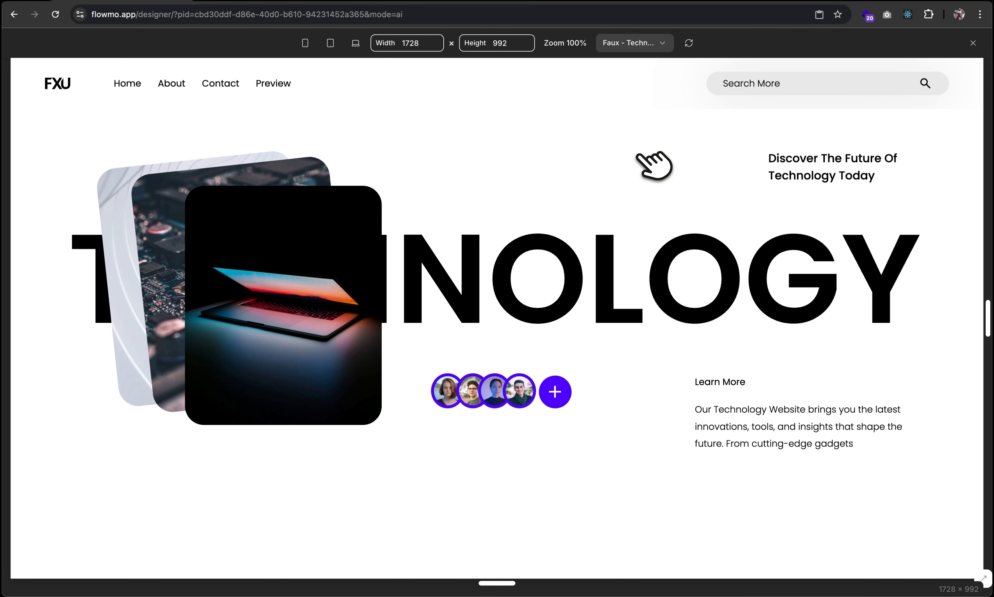
{"action": "scroll", "coordinate": [653, 166], "scroll_direction": "down", "scroll_amount": 10}
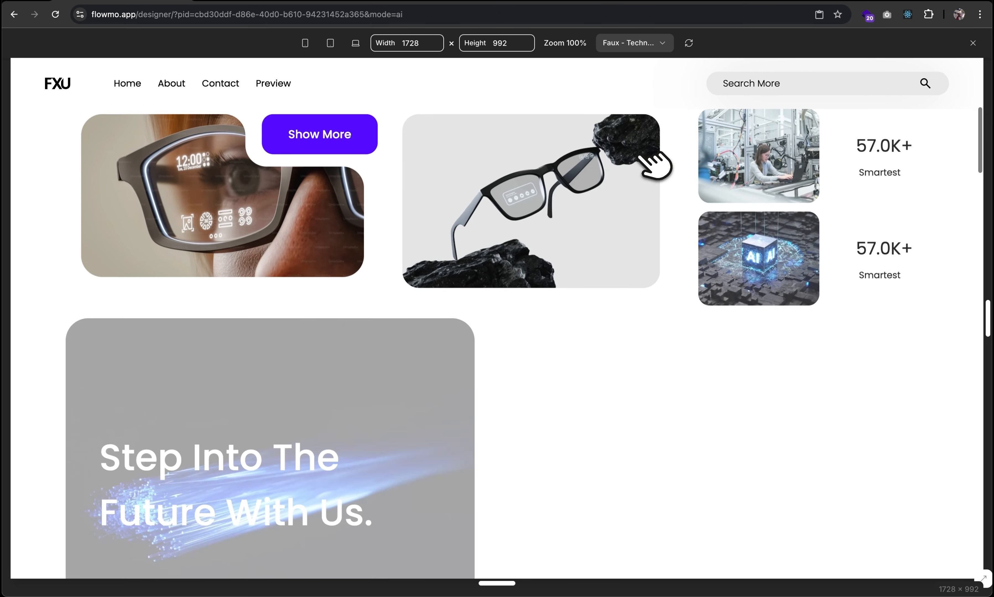
{"action": "scroll", "coordinate": [653, 165], "scroll_direction": "down", "scroll_amount": 10}
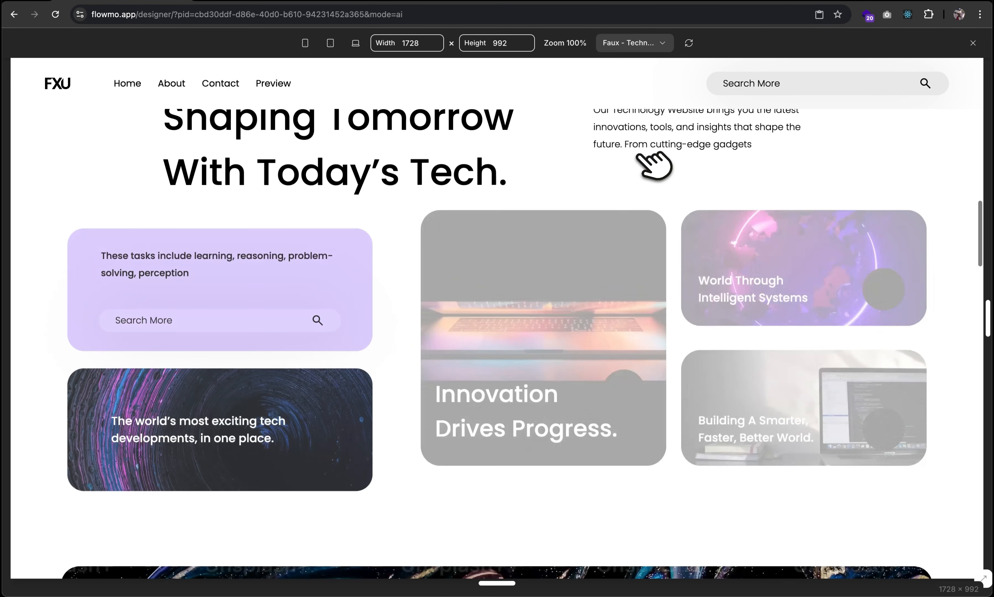
{"action": "scroll", "coordinate": [654, 165], "scroll_direction": "down", "scroll_amount": 10}
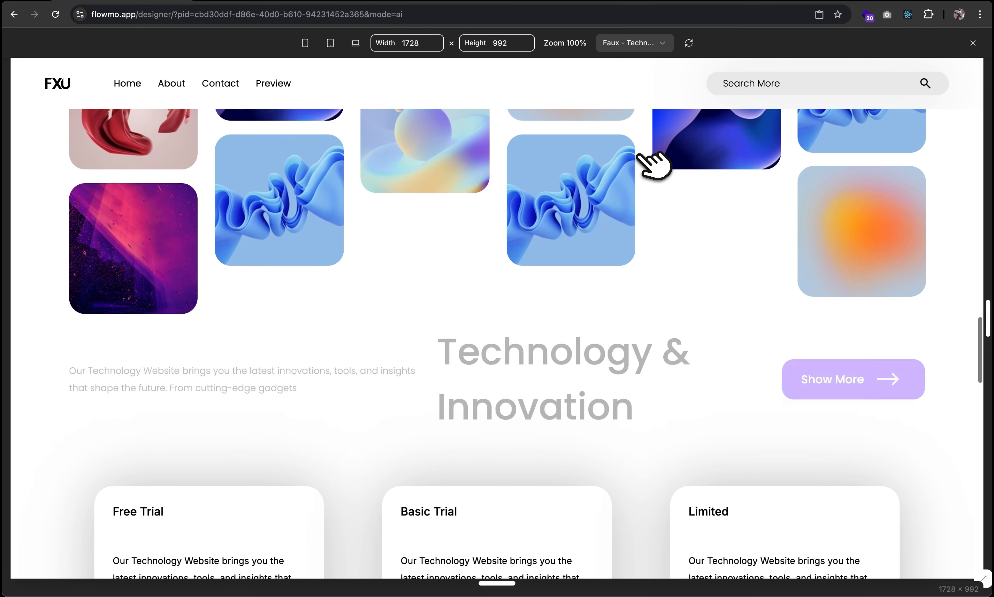
{"action": "scroll", "coordinate": [654, 166], "scroll_direction": "down", "scroll_amount": 6}
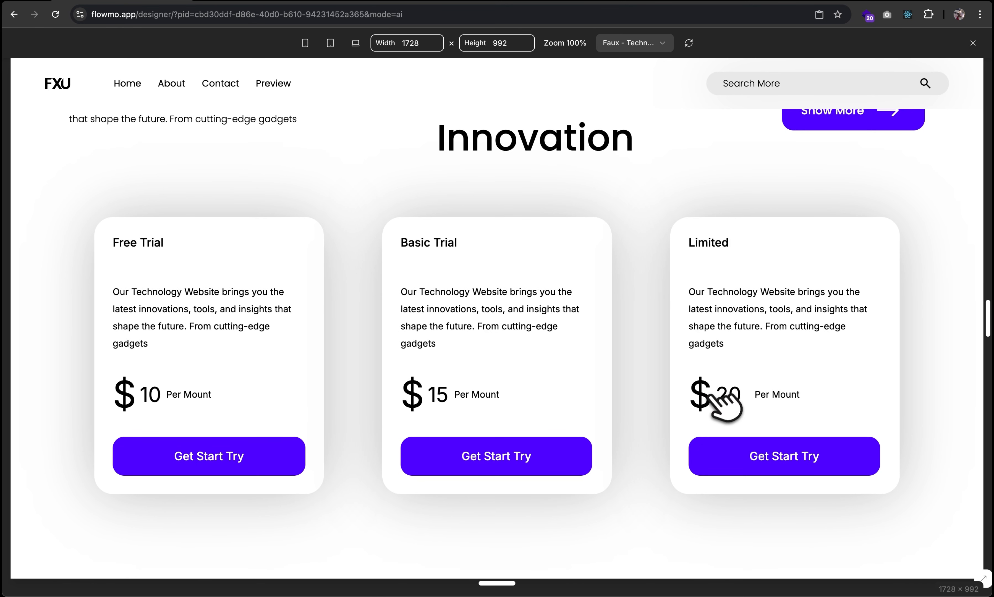
{"action": "scroll", "coordinate": [355, 444], "scroll_direction": "down", "scroll_amount": 8}
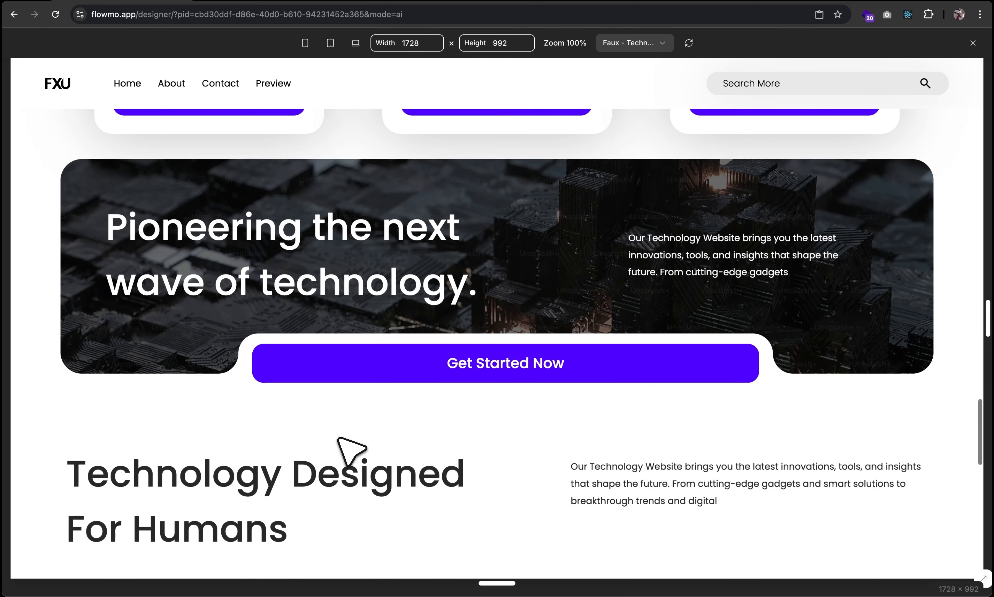
{"action": "scroll", "coordinate": [351, 449], "scroll_direction": "down", "scroll_amount": 5}
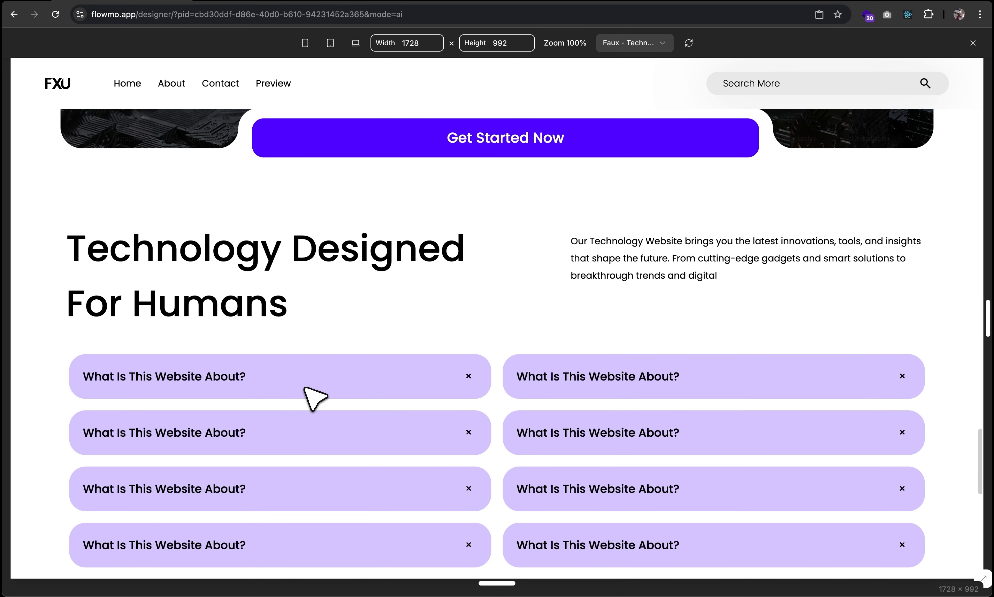
{"action": "left_click", "coordinate": [323, 393]}
{"action": "left_click", "coordinate": [328, 389]}
{"action": "left_click", "coordinate": [329, 390]}
{"action": "left_click", "coordinate": [330, 391]}
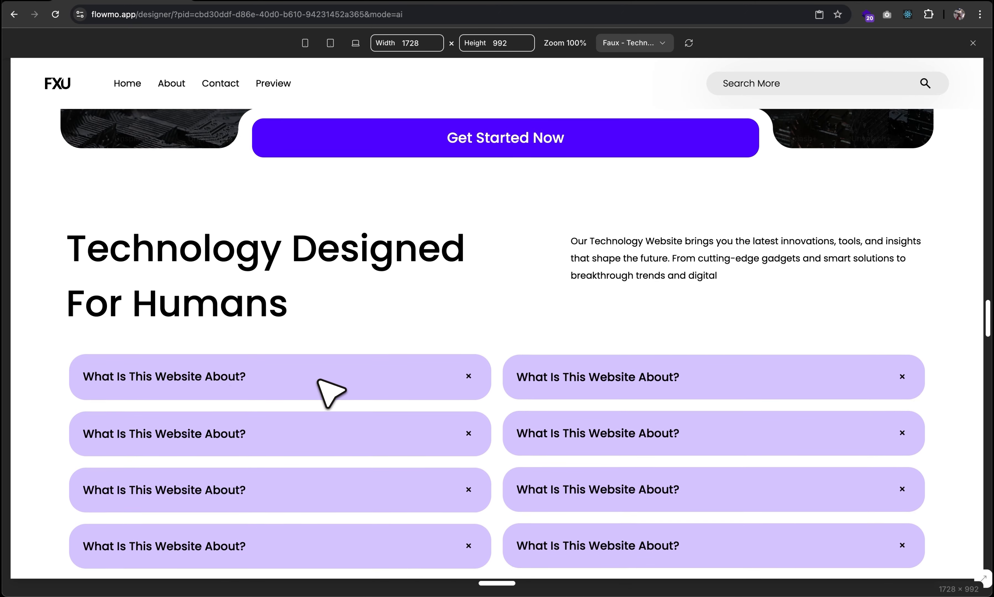
{"action": "scroll", "coordinate": [329, 392], "scroll_direction": "down", "scroll_amount": 4}
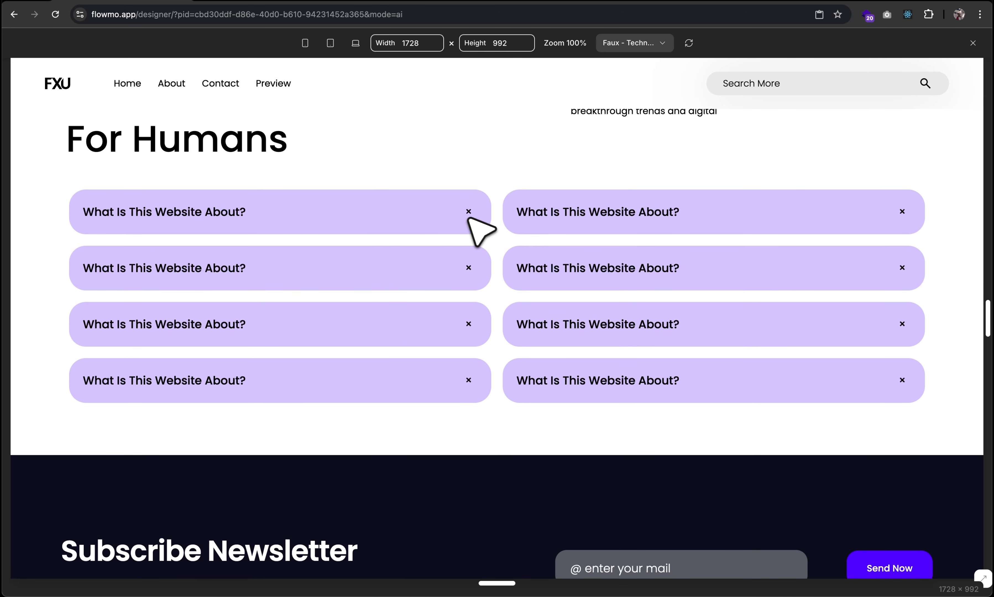
{"action": "left_click", "coordinate": [443, 211]}
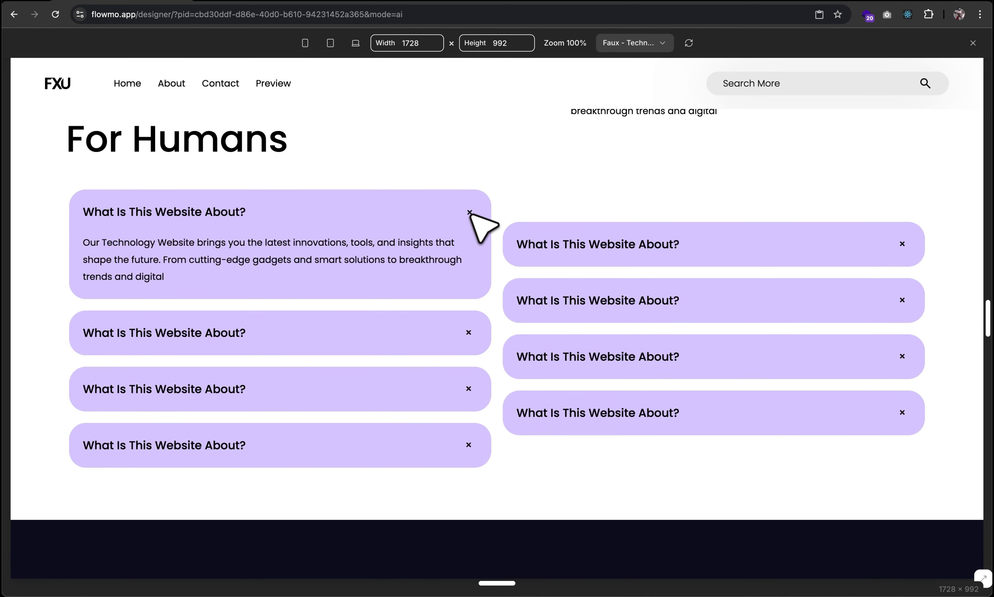
{"action": "left_click", "coordinate": [420, 211]}
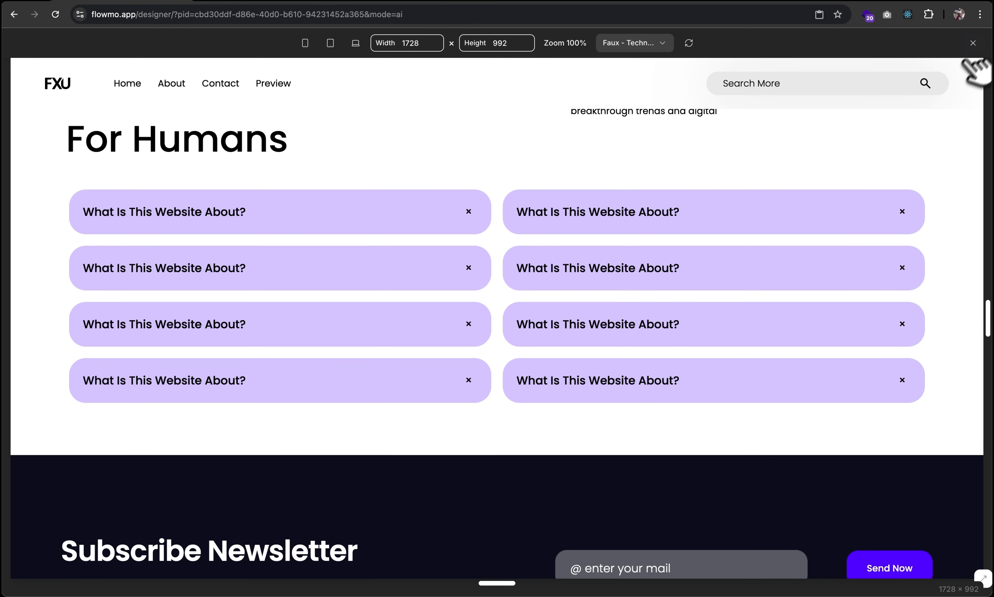
{"action": "left_click", "coordinate": [973, 42]}
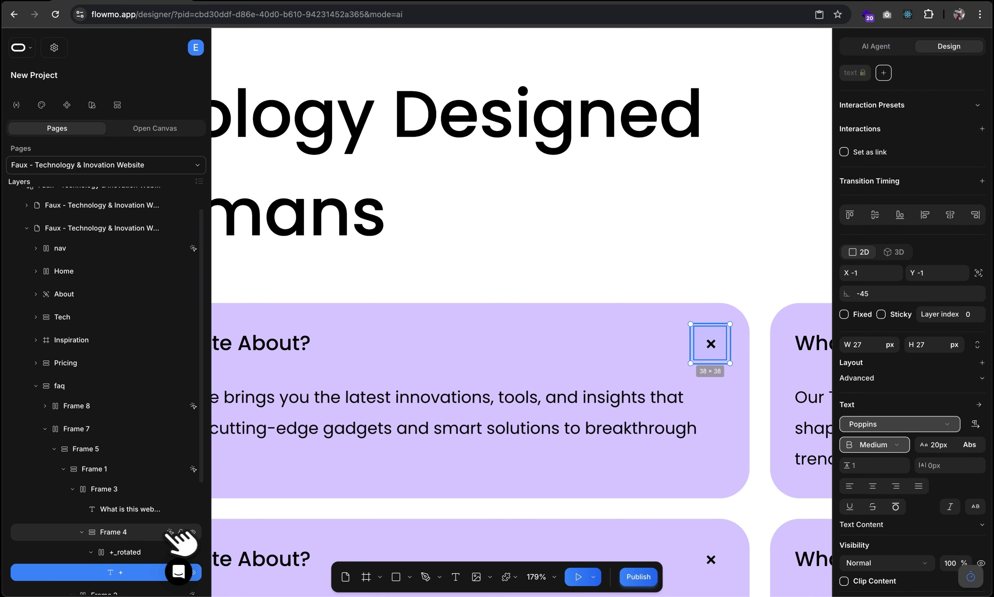
Inspect the Frame 4 FAQ accordion icon's Rotate 180 interaction settings.
{"action": "left_click", "coordinate": [121, 532]}
{"action": "left_click", "coordinate": [82, 532]}
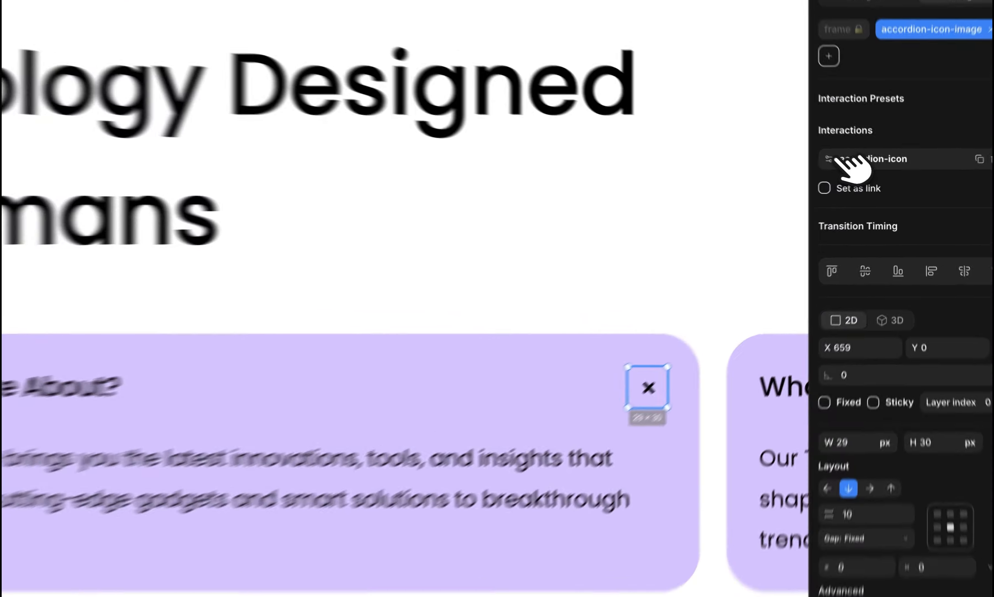
{"action": "left_click", "coordinate": [859, 171]}
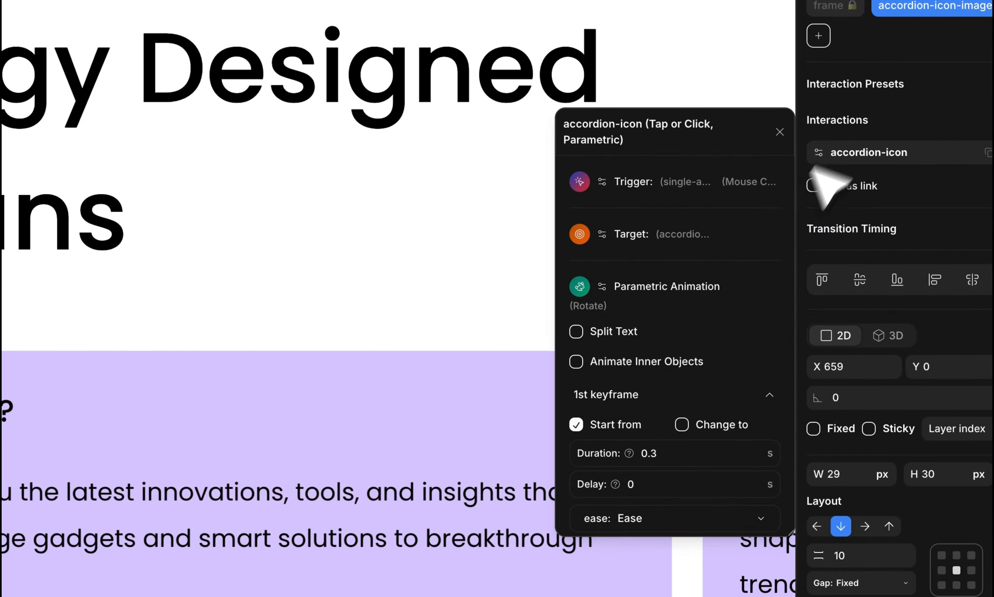
{"action": "scroll", "coordinate": [787, 266], "scroll_direction": "down", "scroll_amount": 3}
{"action": "scroll", "coordinate": [727, 291], "scroll_direction": "down", "scroll_amount": 1}
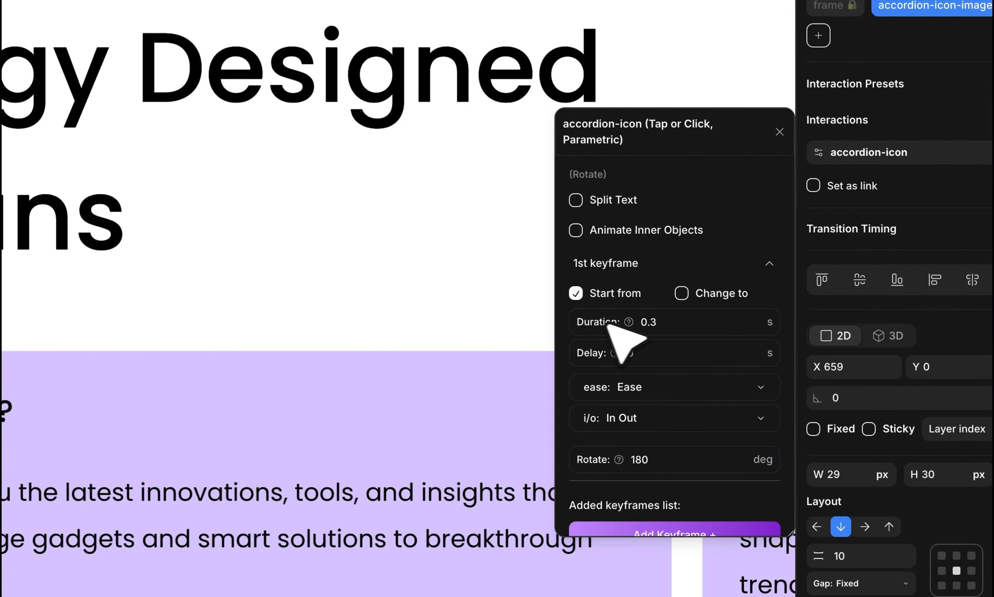
{"action": "scroll", "coordinate": [630, 355], "scroll_direction": "down", "scroll_amount": 2}
{"action": "double_click", "coordinate": [639, 410]}
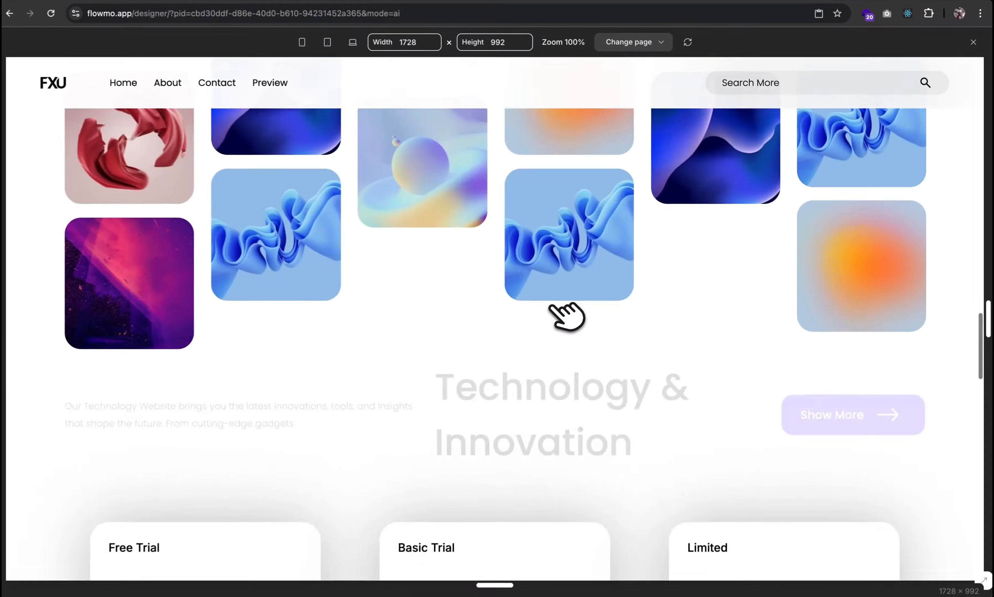
Test expanding the first FAQ item, then open the newsletter form's send-form-1 interaction.
{"action": "scroll", "coordinate": [559, 304], "scroll_direction": "down", "scroll_amount": 10}
{"action": "left_click", "coordinate": [467, 220]}
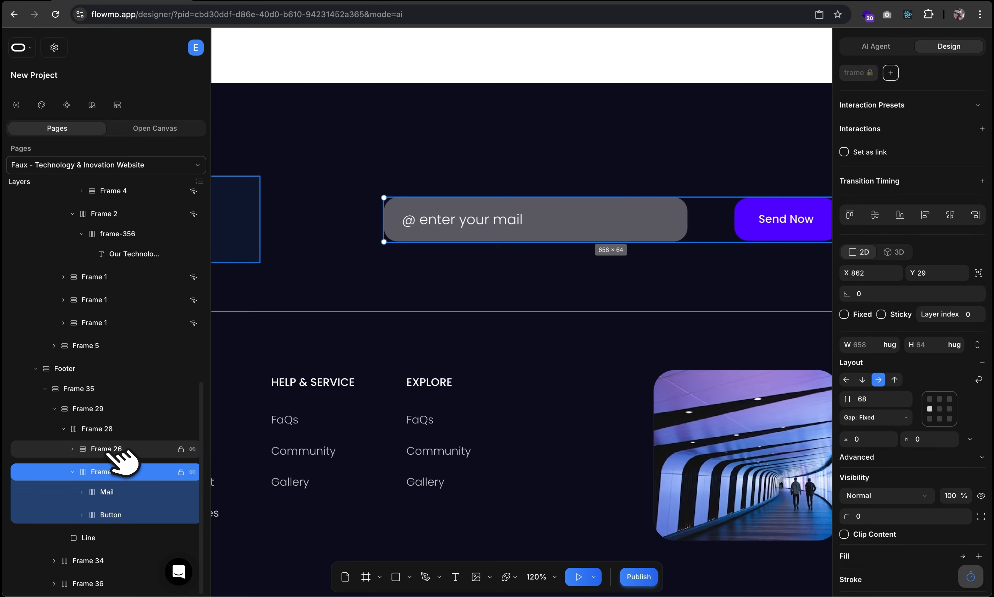
{"action": "scroll", "coordinate": [442, 135], "scroll_direction": "down", "scroll_amount": 5}
{"action": "scroll", "coordinate": [441, 136], "scroll_direction": "up", "scroll_amount": 2}
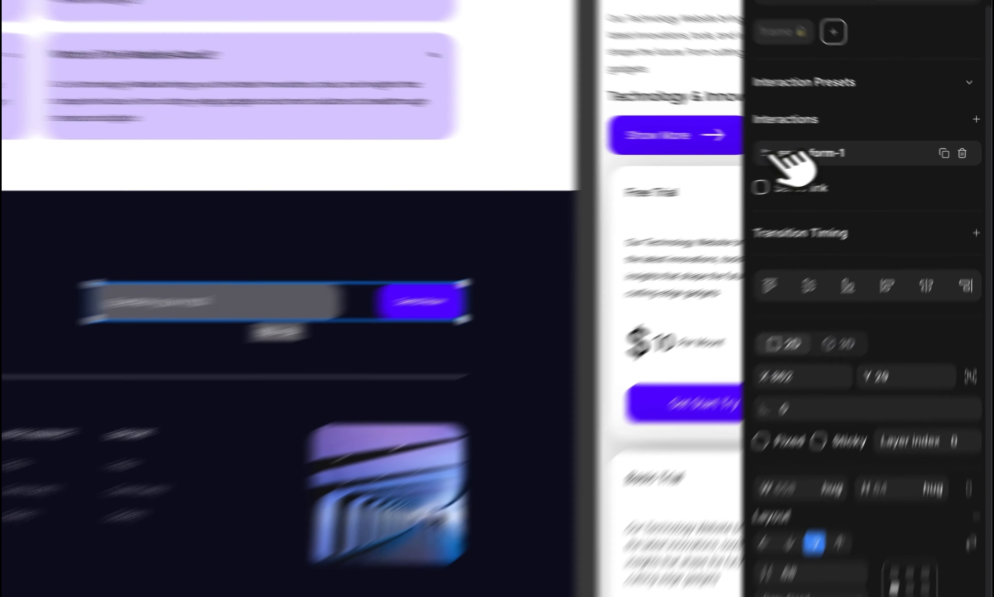
{"action": "left_click", "coordinate": [859, 151]}
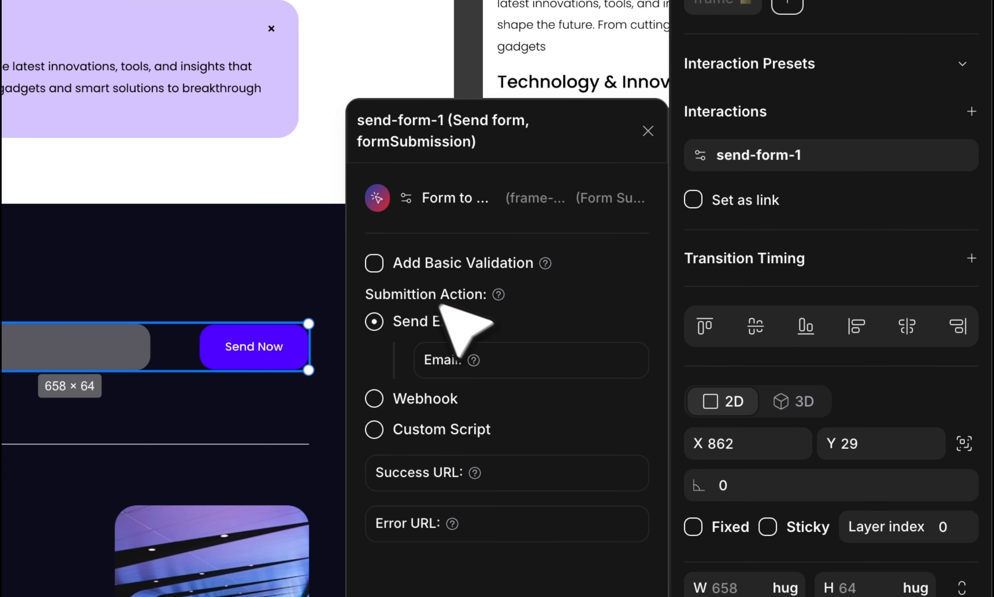
Enable basic validation, enter the recipient e-mail, and set success /thank-you and error /error URLs.
{"action": "left_click", "coordinate": [379, 263]}
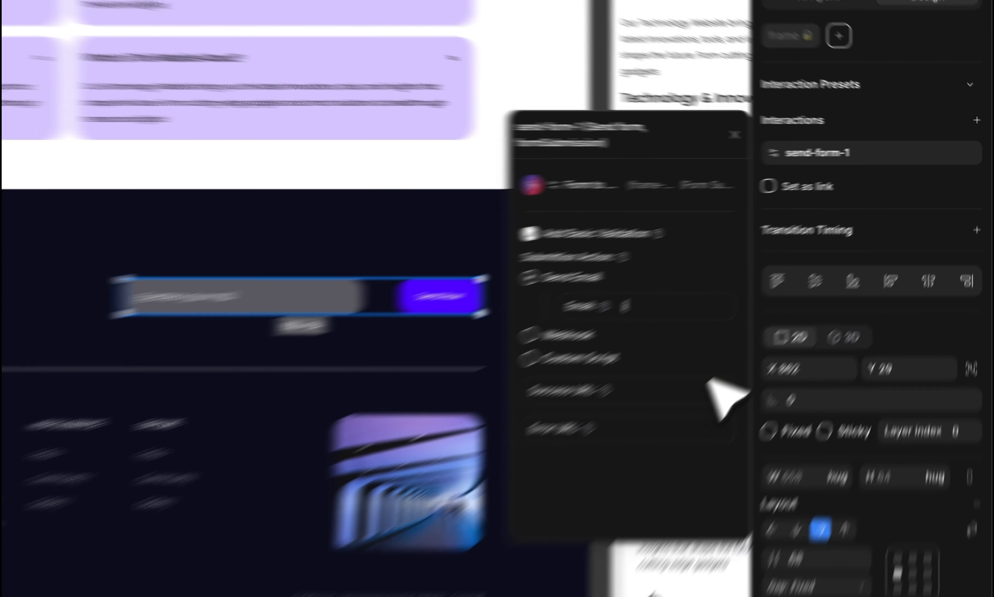
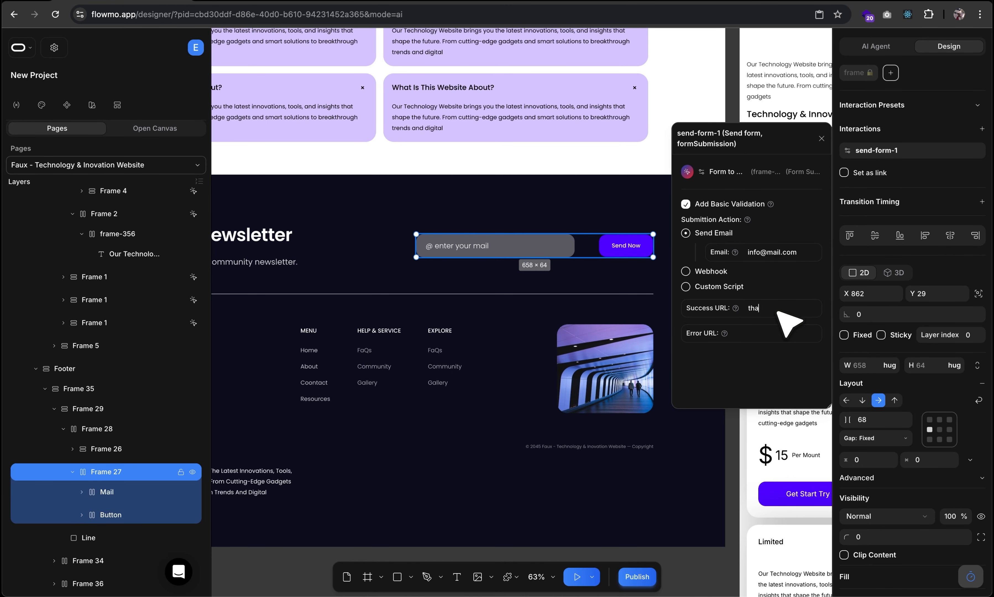
{"action": "type", "text": "nk-you"}
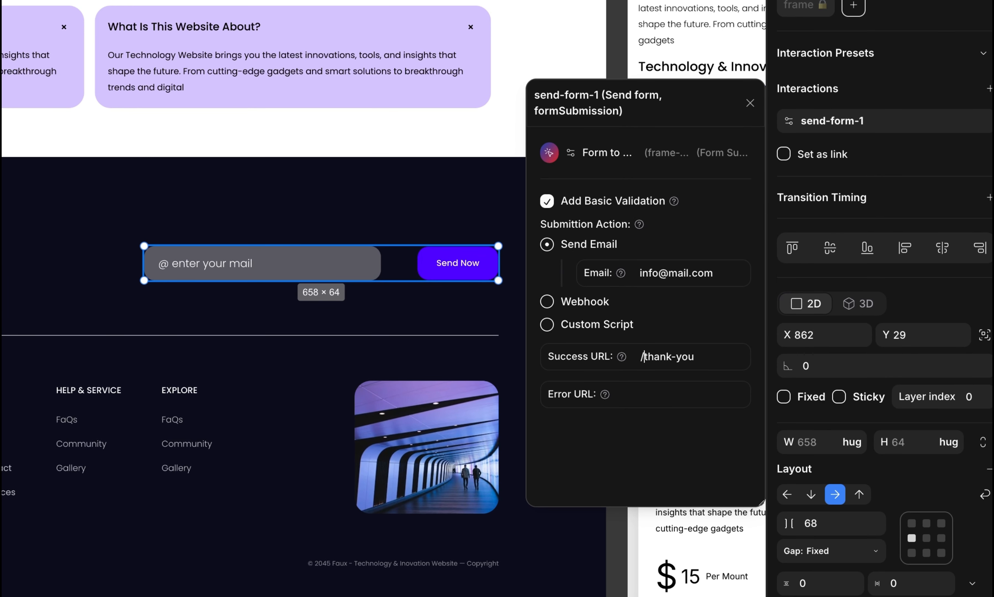
{"action": "left_click", "coordinate": [683, 394]}
{"action": "type", "text": "/error"}
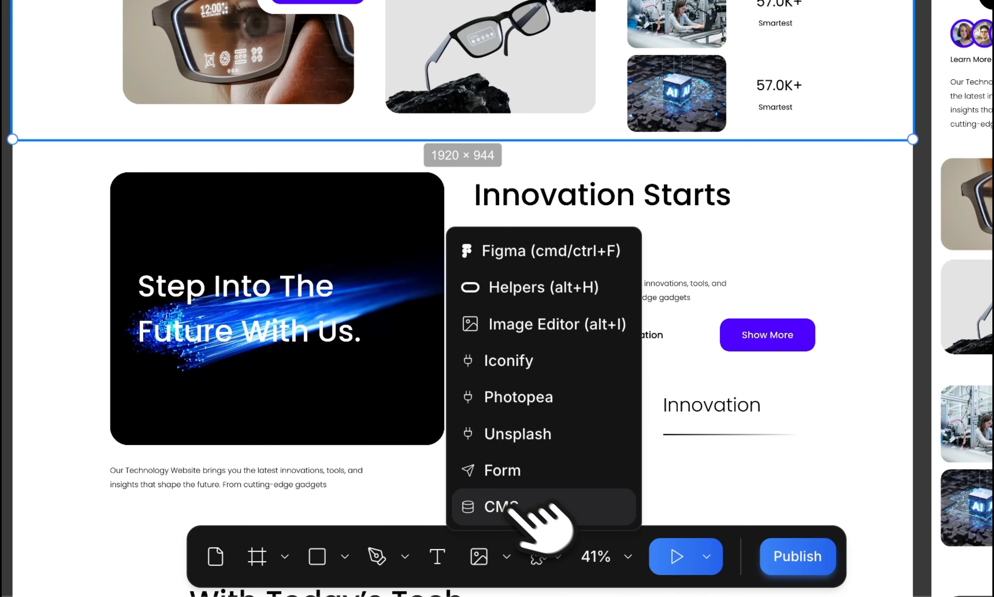
Open the CMS Content Manager and mark the first FAQ card in Technology Designed For Humans as a repeater.
{"action": "left_click", "coordinate": [500, 504]}
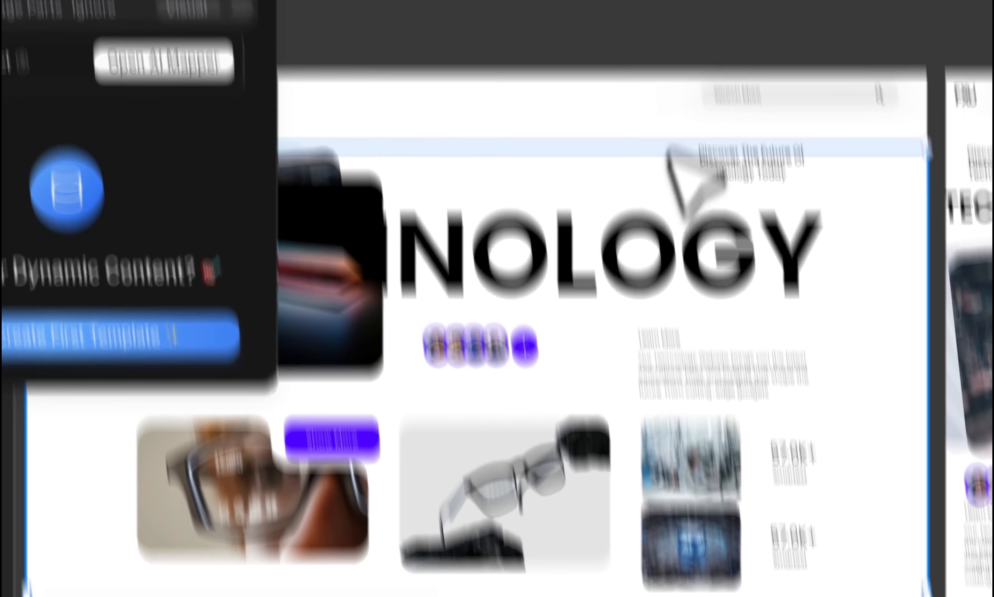
{"action": "right_click", "coordinate": [674, 135]}
{"action": "left_click", "coordinate": [735, 184]}
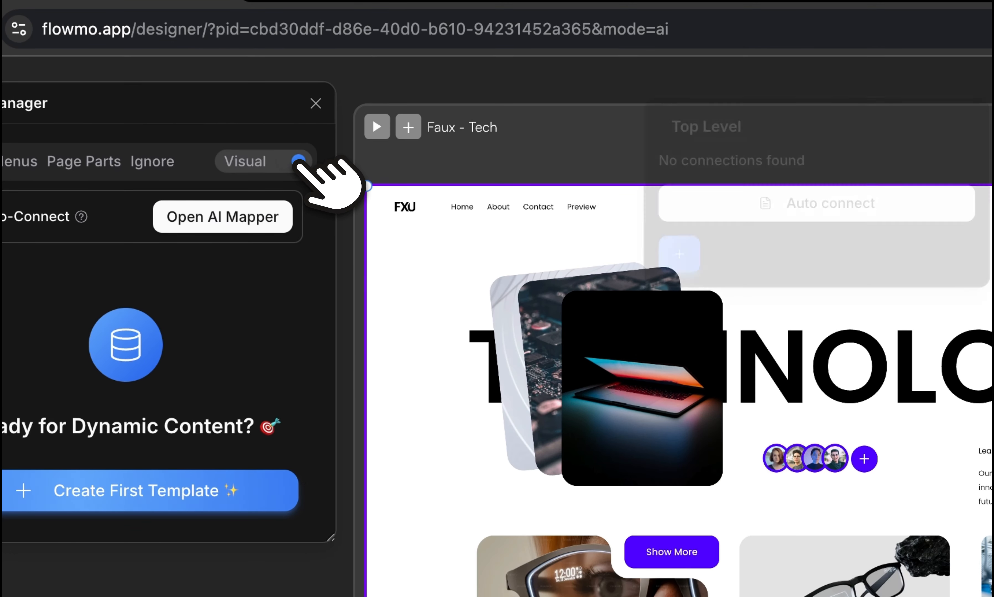
{"action": "scroll", "coordinate": [461, 217], "scroll_direction": "up", "scroll_amount": 3}
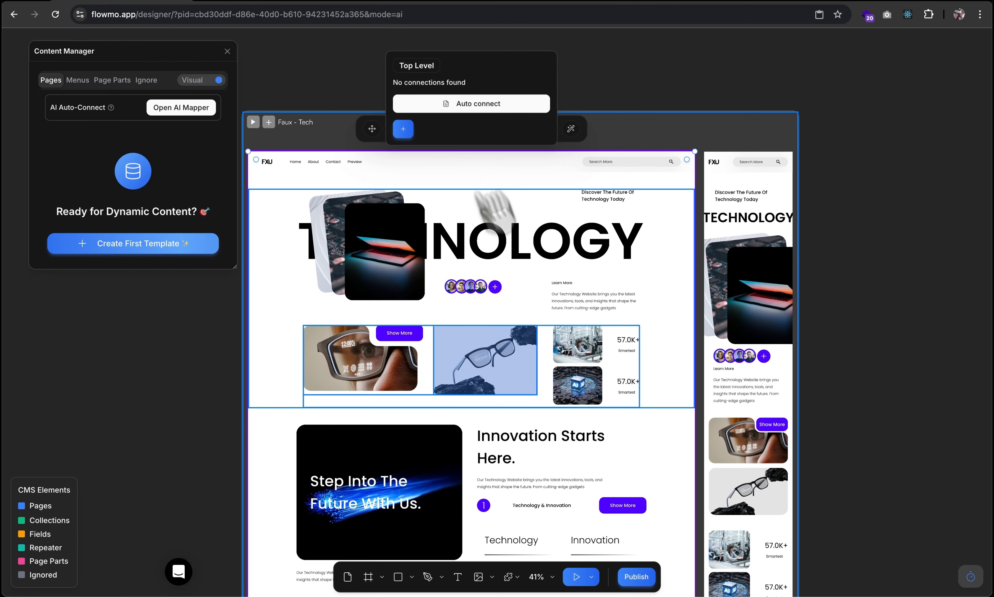
{"action": "scroll", "coordinate": [545, 378], "scroll_direction": "down", "scroll_amount": 15}
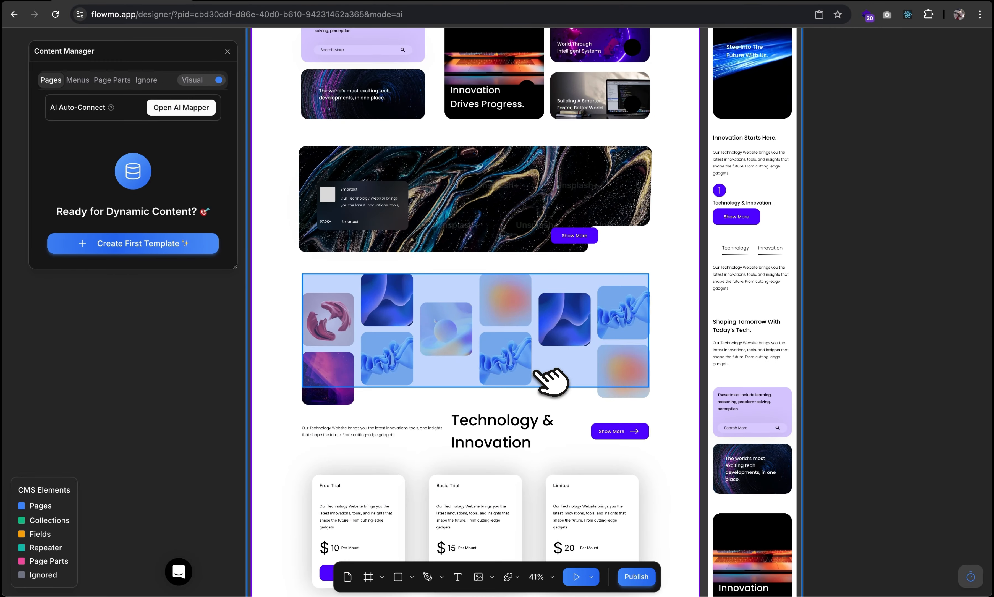
{"action": "scroll", "coordinate": [551, 381], "scroll_direction": "down", "scroll_amount": 6}
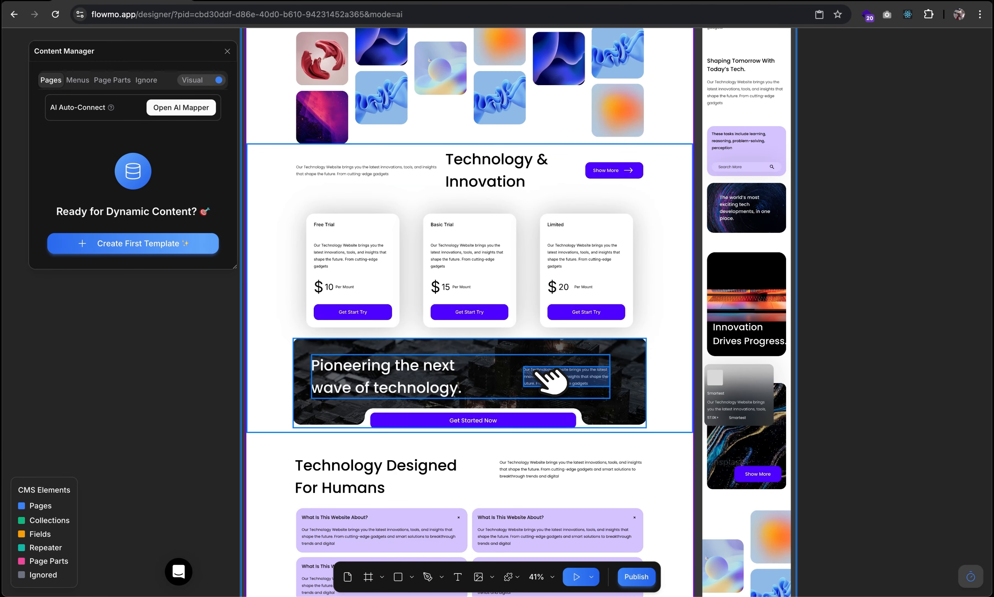
{"action": "scroll", "coordinate": [551, 379], "scroll_direction": "down", "scroll_amount": 5}
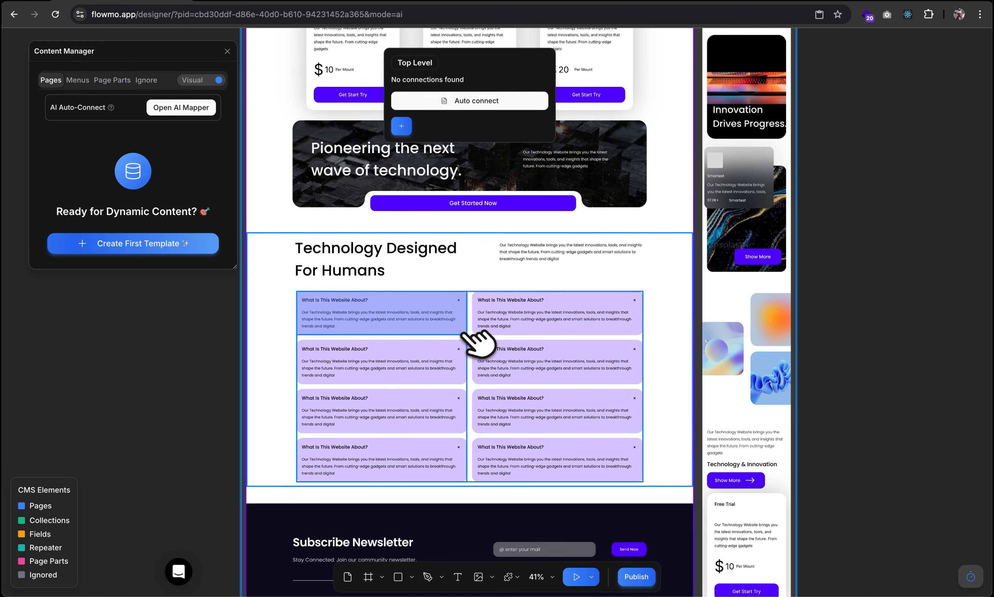
{"action": "left_click", "coordinate": [464, 333]}
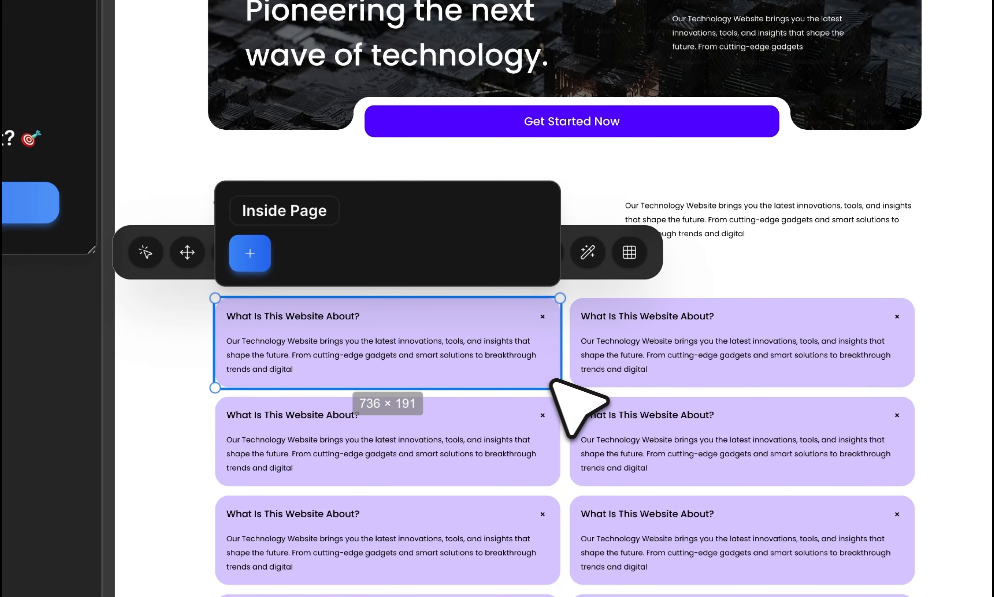
{"action": "left_click", "coordinate": [262, 256]}
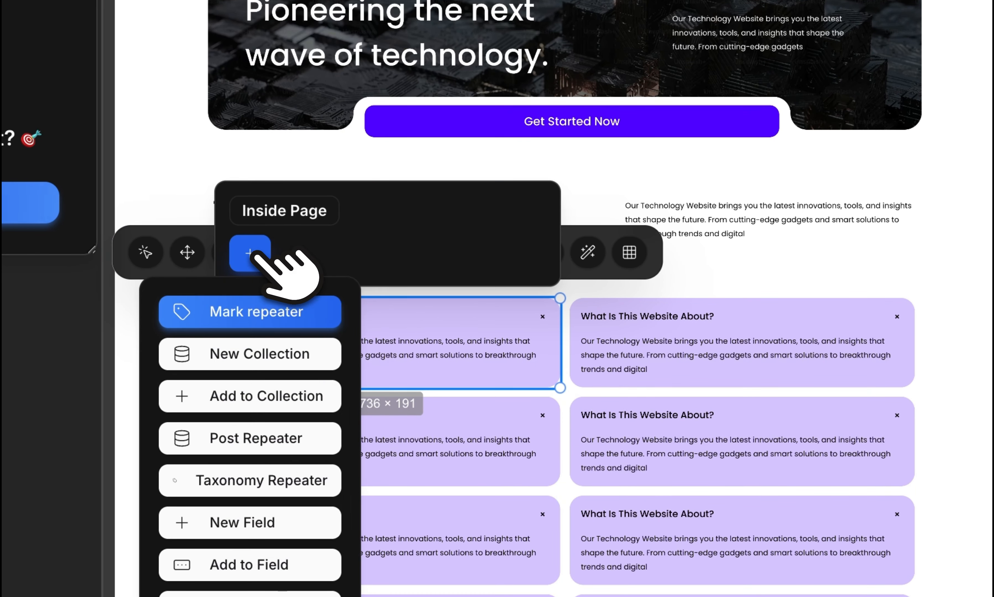
{"action": "left_click", "coordinate": [298, 311]}
{"action": "scroll", "coordinate": [931, 234], "scroll_direction": "up", "scroll_amount": 8}
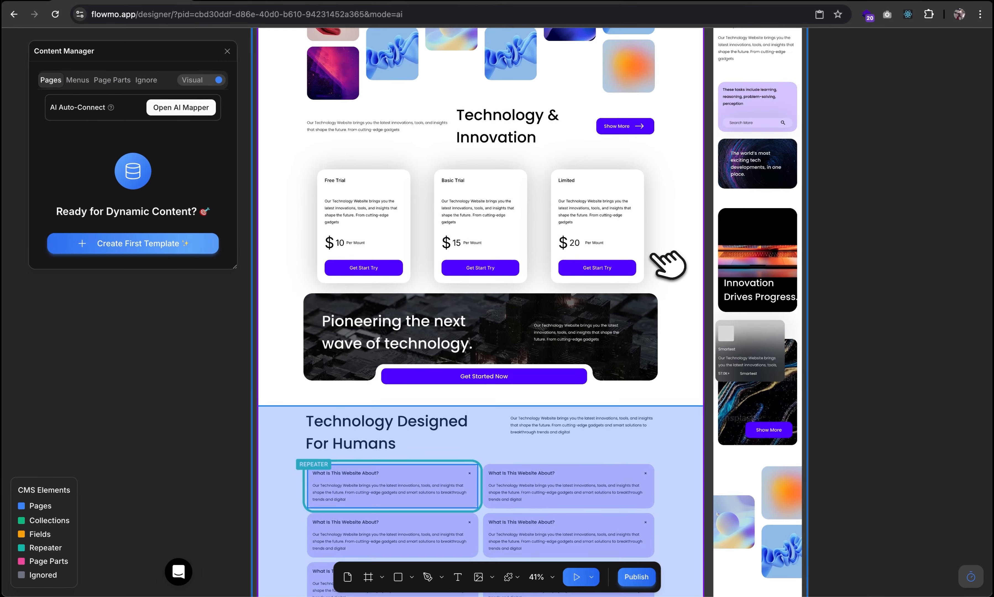
{"action": "scroll", "coordinate": [667, 264], "scroll_direction": "up", "scroll_amount": 10}
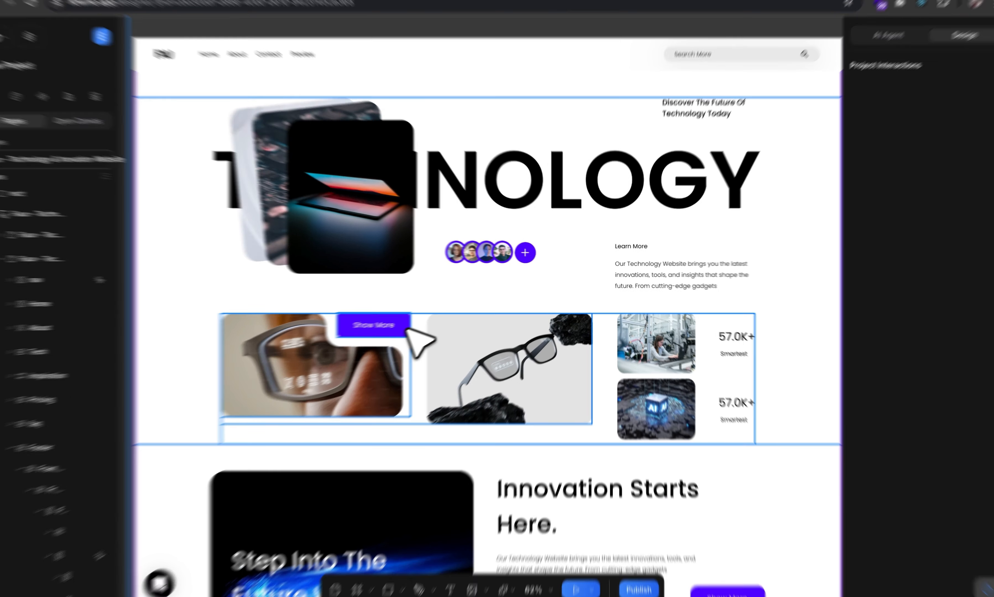
Link the hero Show More button to custom URL / and set another element as a link.
{"action": "left_click", "coordinate": [412, 327]}
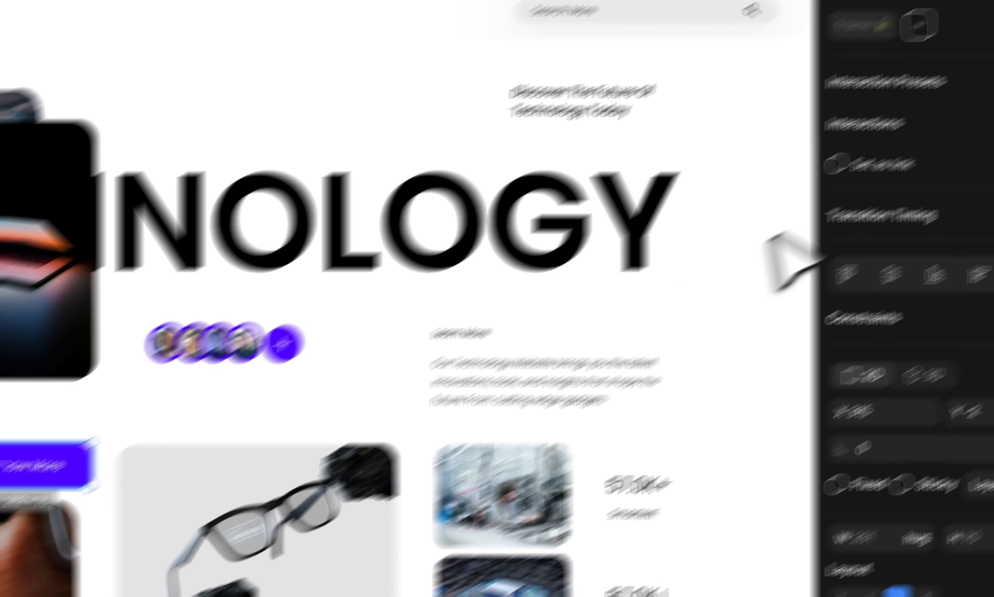
{"action": "left_click", "coordinate": [845, 150]}
{"action": "left_click", "coordinate": [862, 283]}
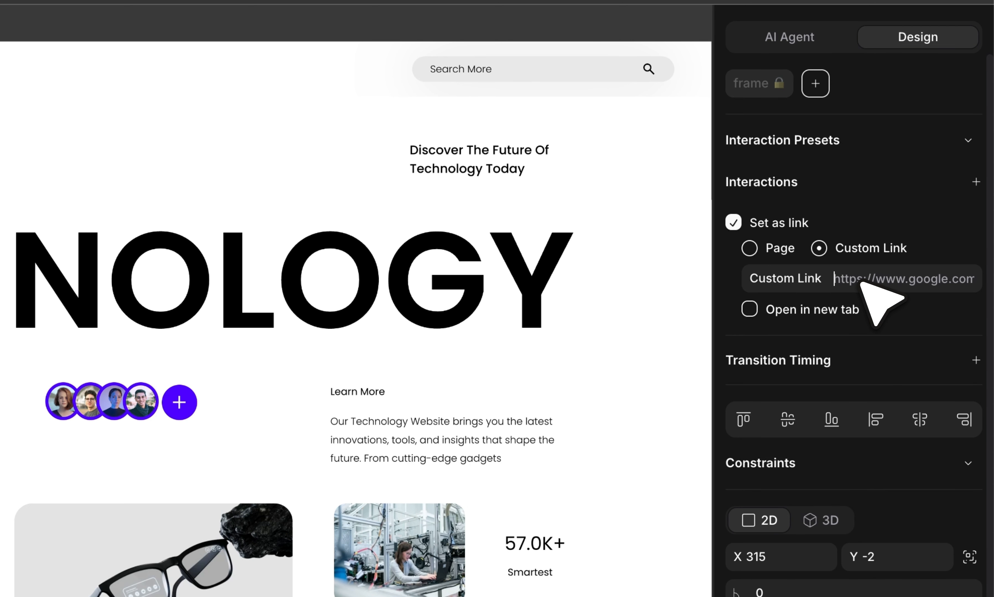
{"action": "type", "text": "/"}
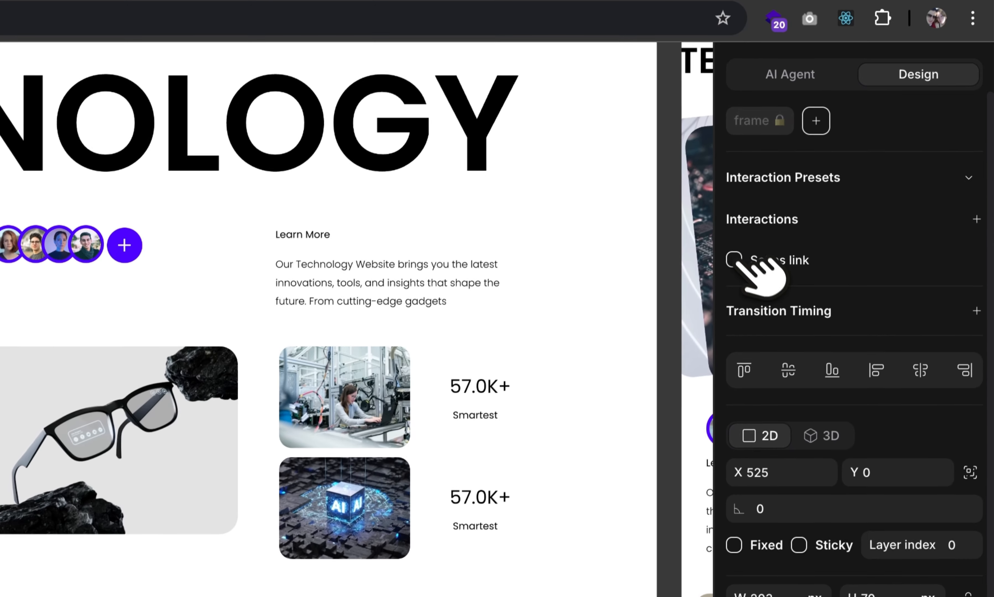
{"action": "left_click", "coordinate": [738, 262]}
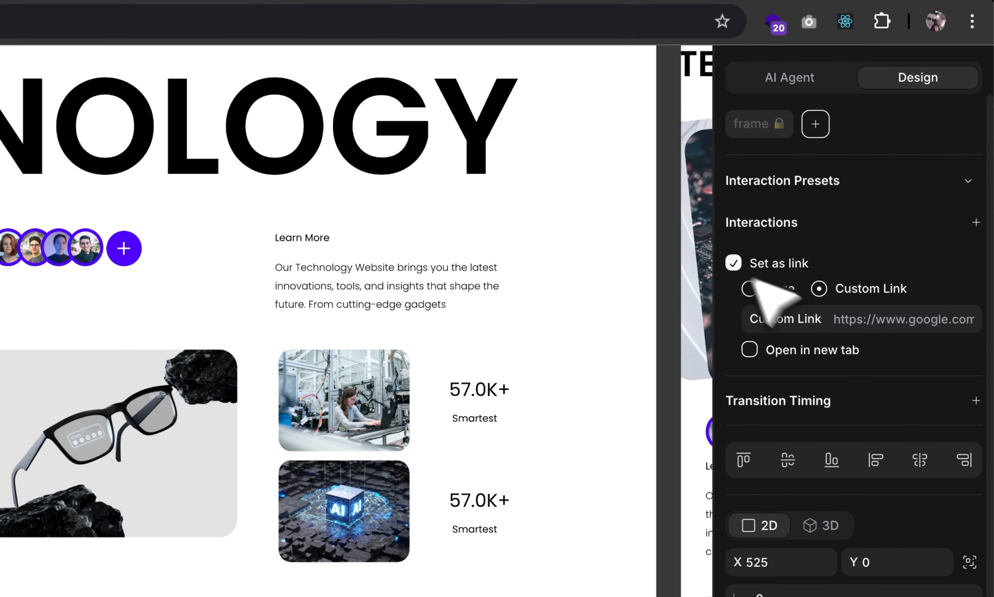
{"action": "left_click", "coordinate": [922, 320]}
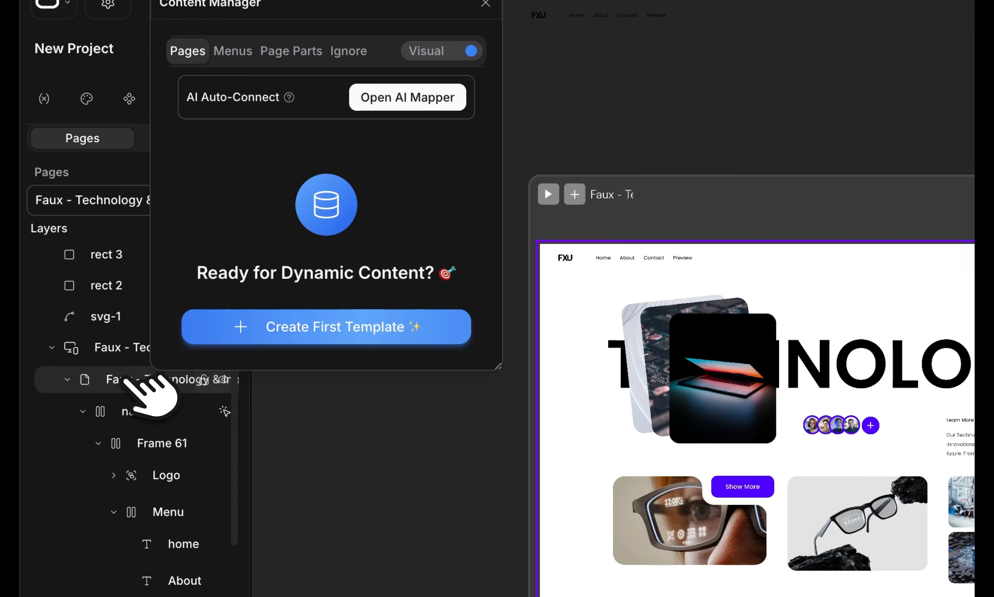
Select the Faux - Technology homepage frame and auto-connect its texts and images as CMS fields.
{"action": "left_click", "coordinate": [126, 378]}
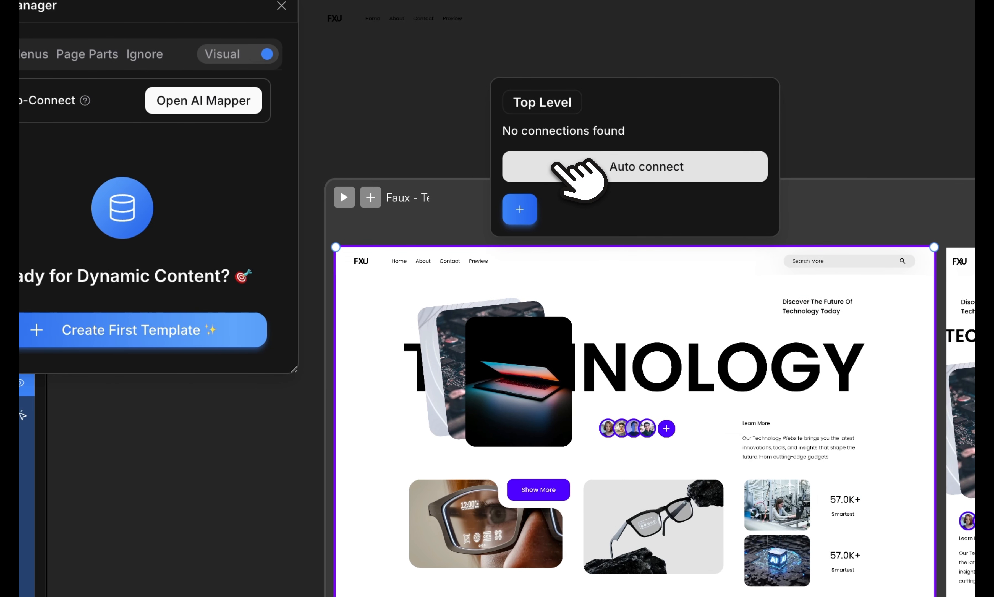
{"action": "left_click", "coordinate": [769, 161]}
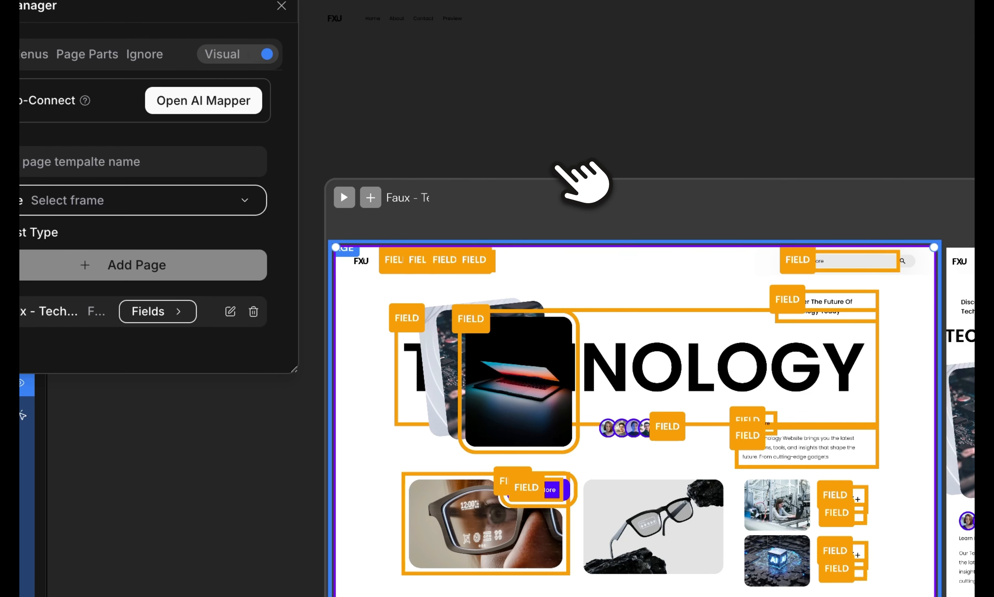
{"action": "scroll", "coordinate": [553, 402], "scroll_direction": "down", "scroll_amount": 10}
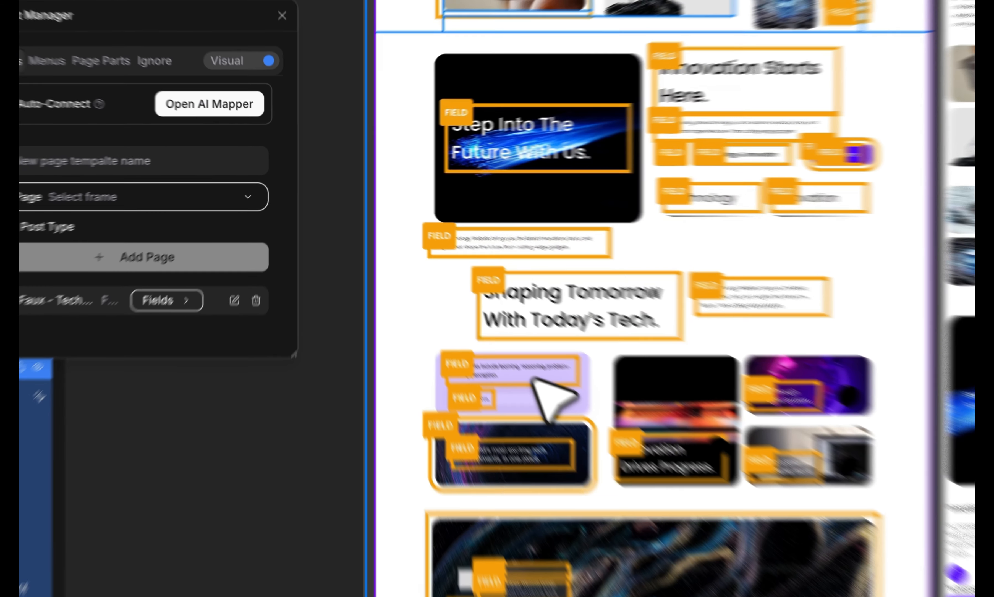
{"action": "scroll", "coordinate": [553, 398], "scroll_direction": "down", "scroll_amount": 6}
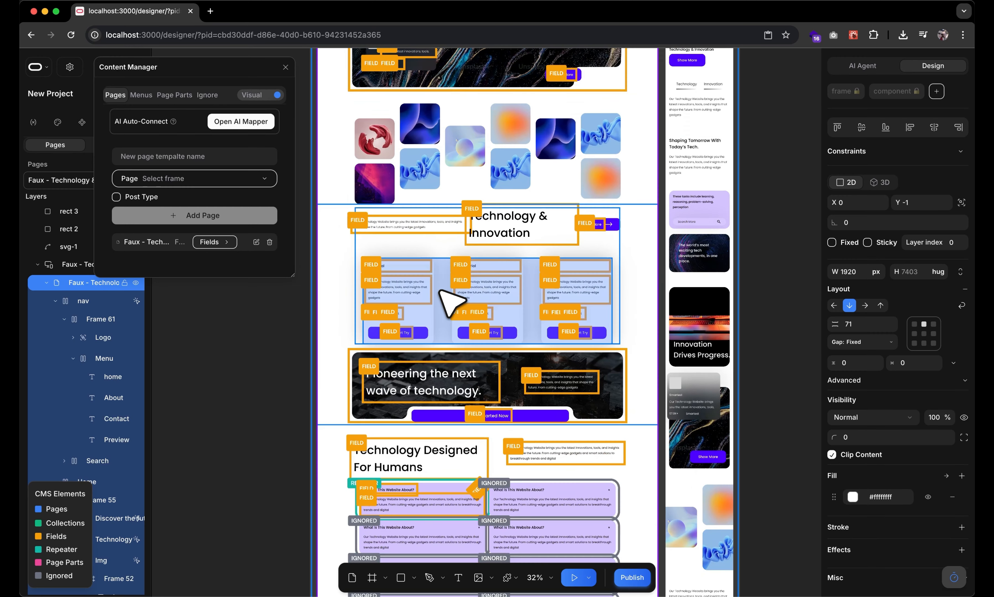
{"action": "scroll", "coordinate": [450, 303], "scroll_direction": "down", "scroll_amount": 5}
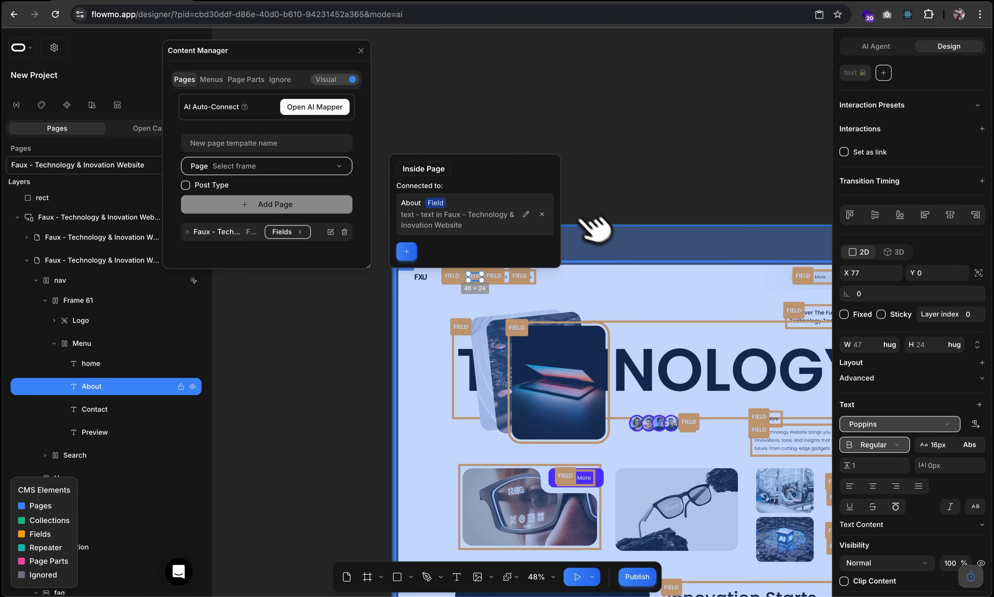
Inspect the About, Contact and Preview nav items' connections, then select the Home nav text.
{"action": "scroll", "coordinate": [623, 180], "scroll_direction": "up", "scroll_amount": 5}
{"action": "scroll", "coordinate": [625, 173], "scroll_direction": "left", "scroll_amount": 2}
{"action": "left_click", "coordinate": [362, 358]}
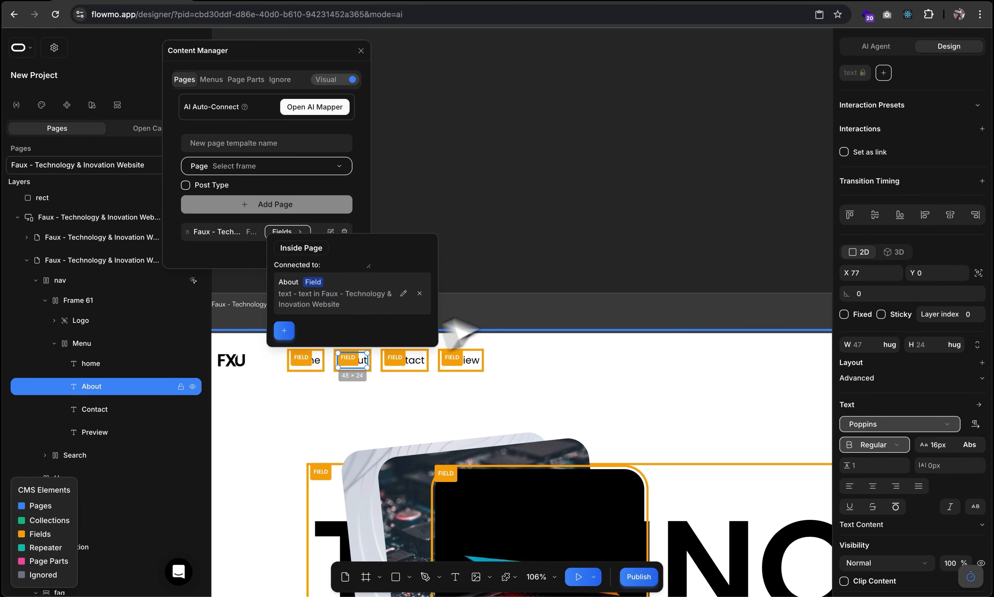
{"action": "left_click", "coordinate": [413, 360]}
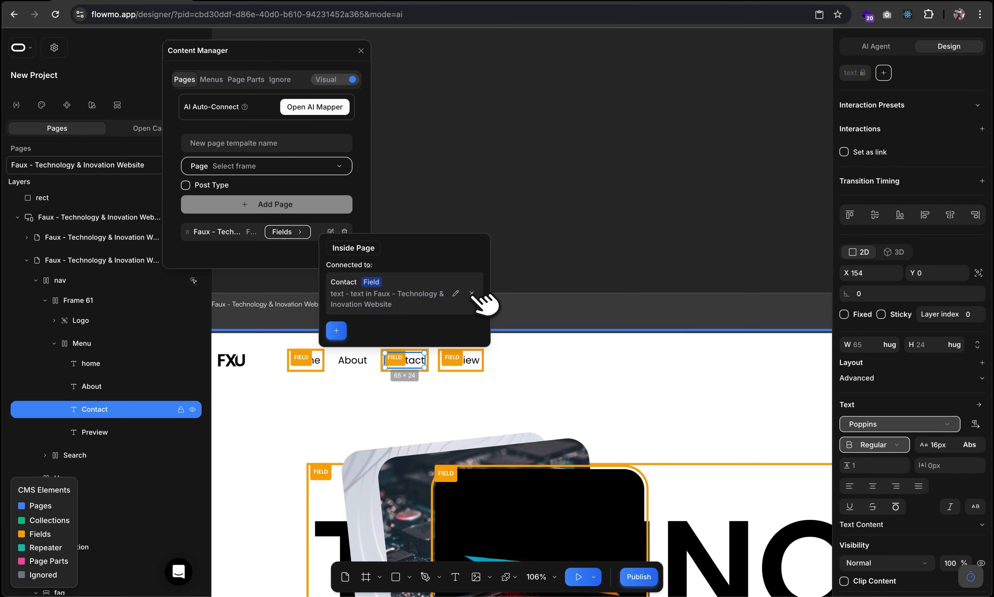
{"action": "left_click", "coordinate": [470, 359]}
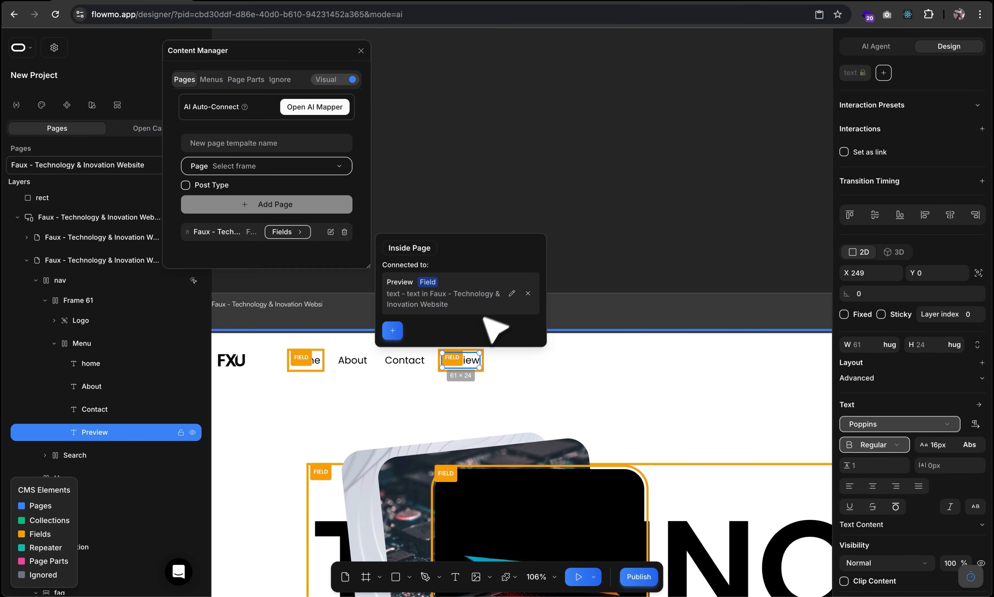
{"action": "left_click", "coordinate": [321, 360]}
{"action": "left_click", "coordinate": [318, 359]}
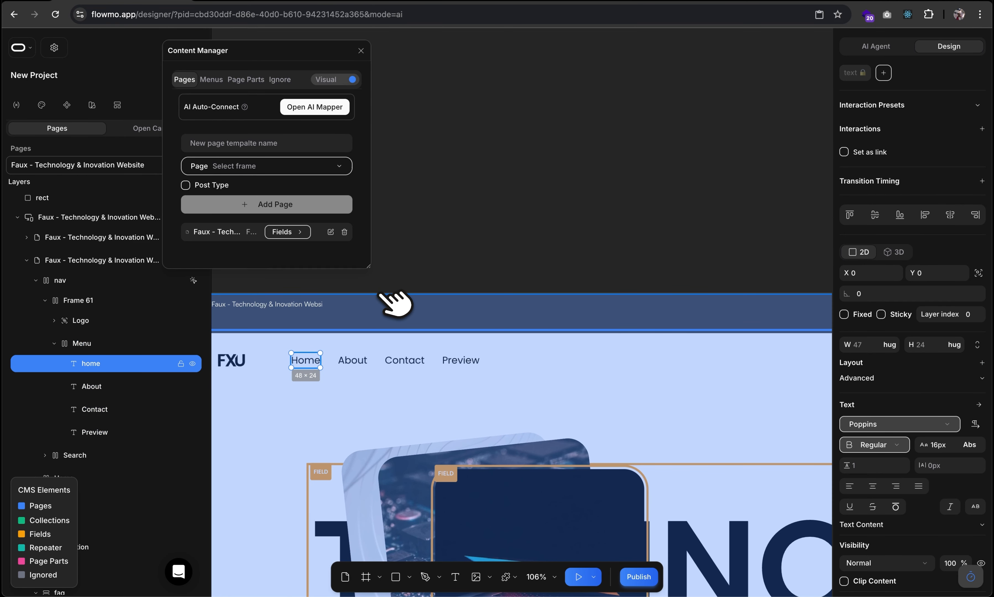
Add Home to a new header-menu and set it as a link.
{"action": "left_click", "coordinate": [238, 330]}
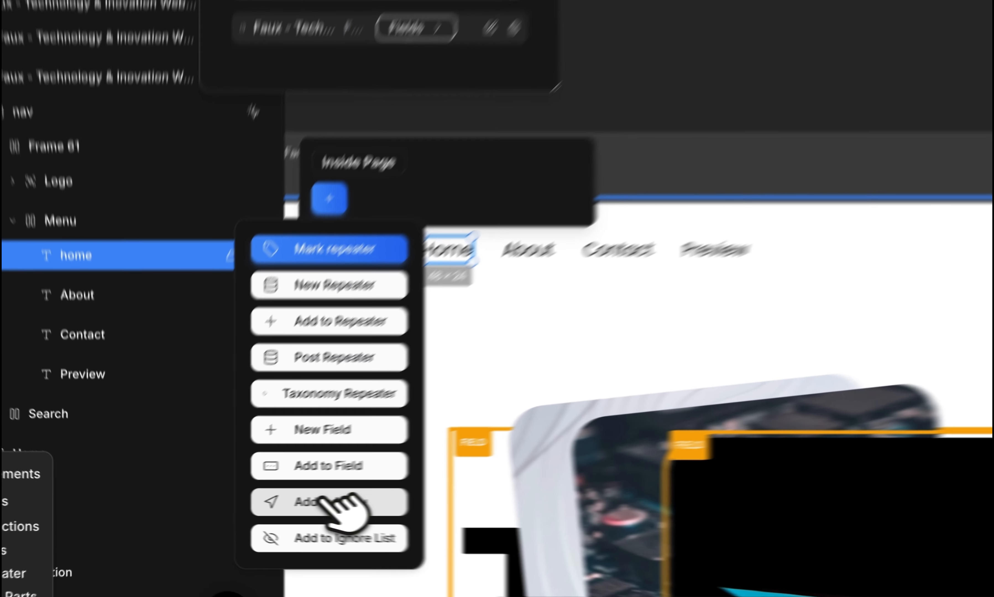
{"action": "left_click", "coordinate": [245, 504]}
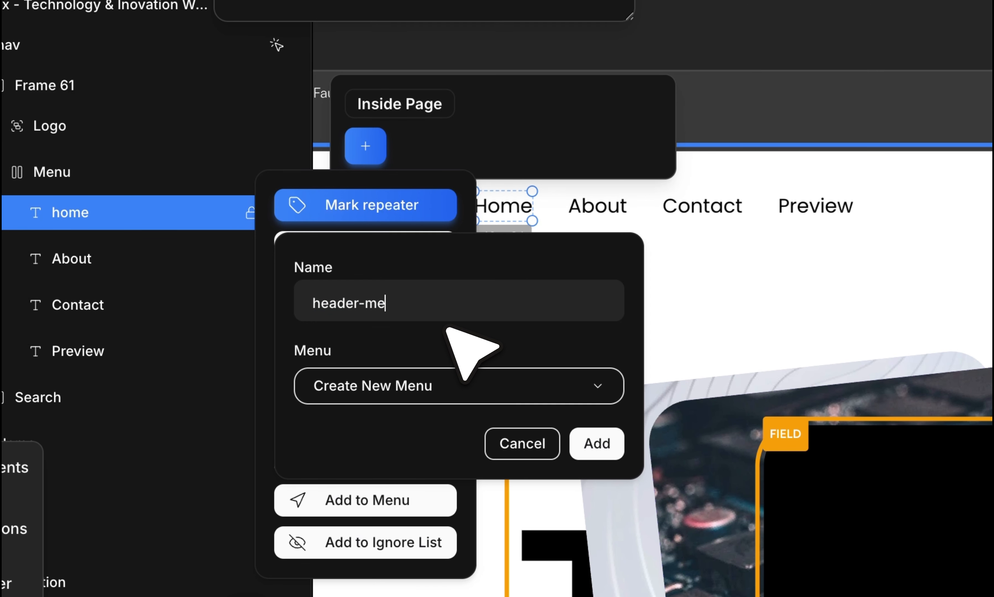
{"action": "left_click", "coordinate": [596, 443]}
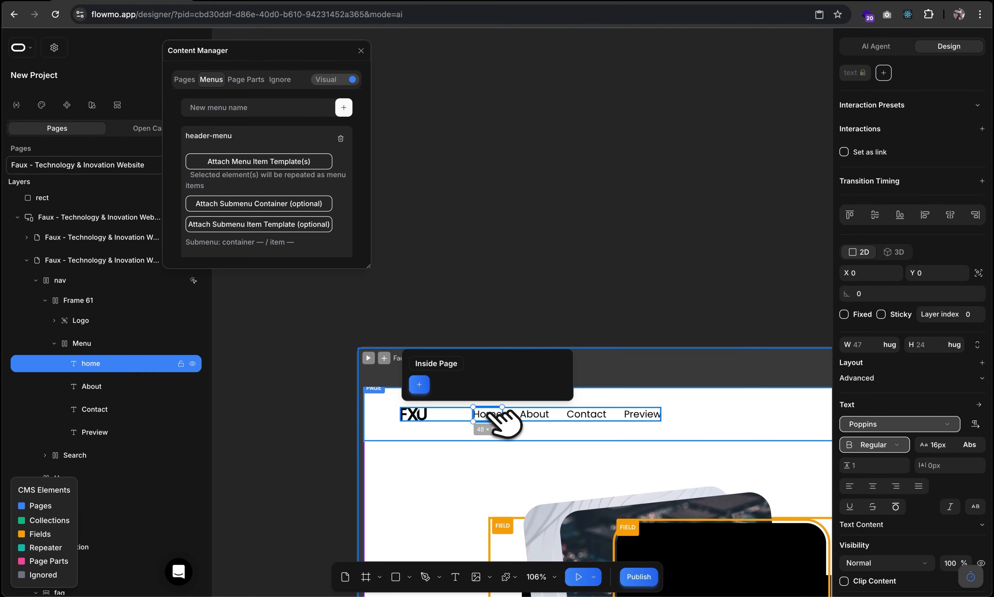
{"action": "left_click", "coordinate": [844, 152]}
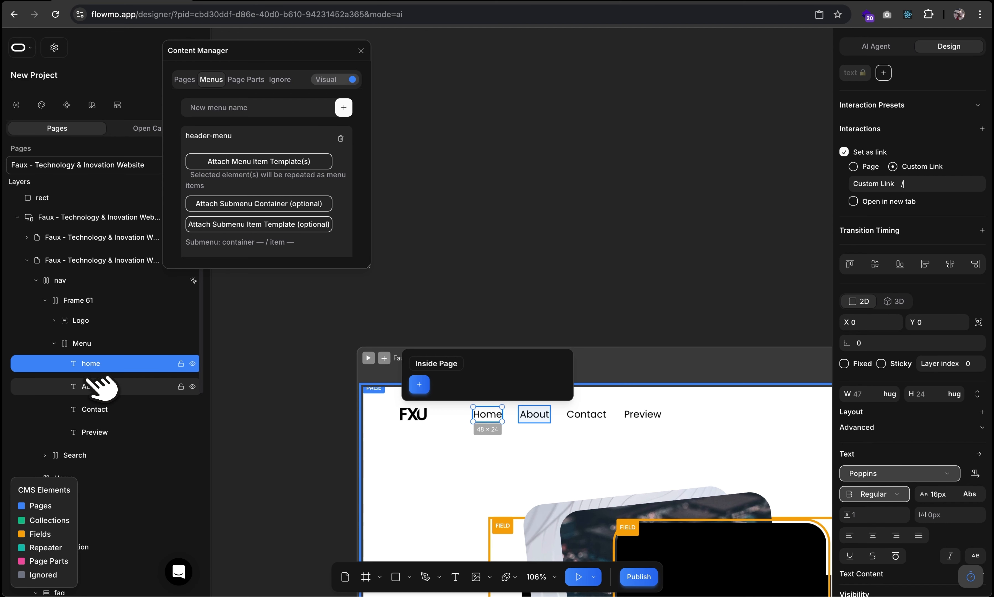
Add the About, Contact and Preview nav items to the ignore list.
{"action": "left_click", "coordinate": [96, 386]}
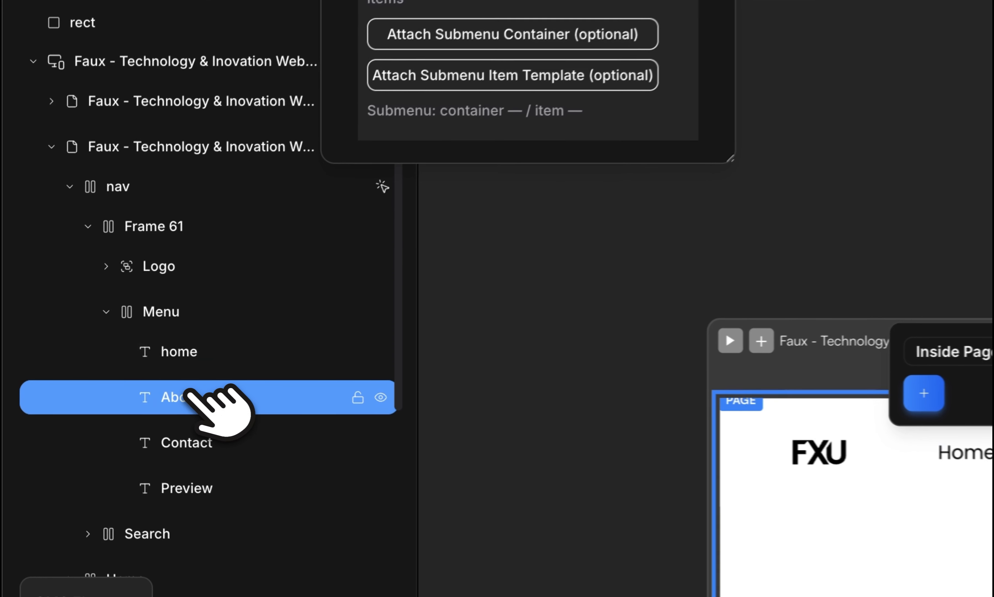
{"action": "left_click", "coordinate": [97, 432], "text": "shift"}
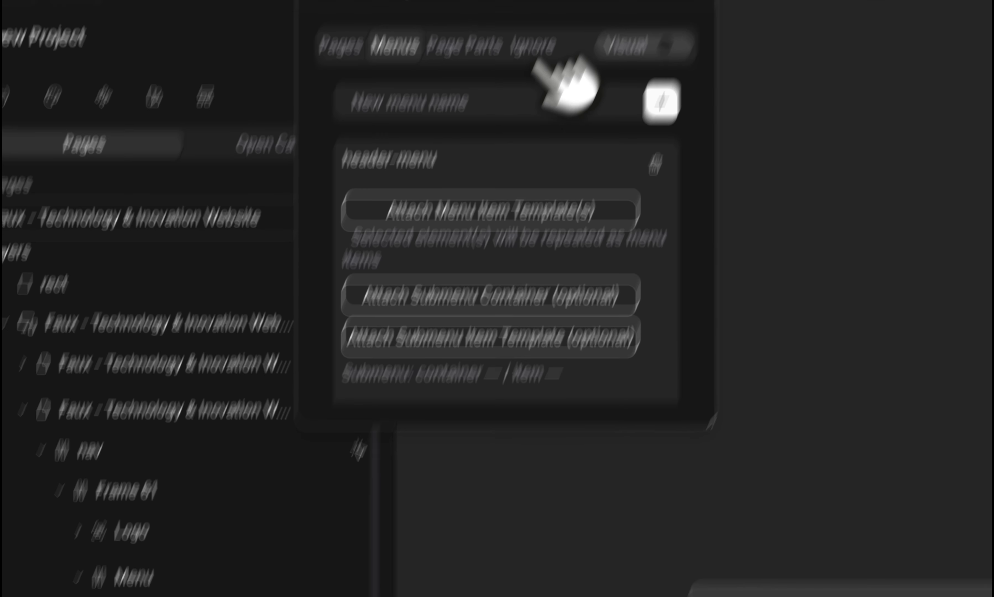
{"action": "left_click", "coordinate": [532, 45]}
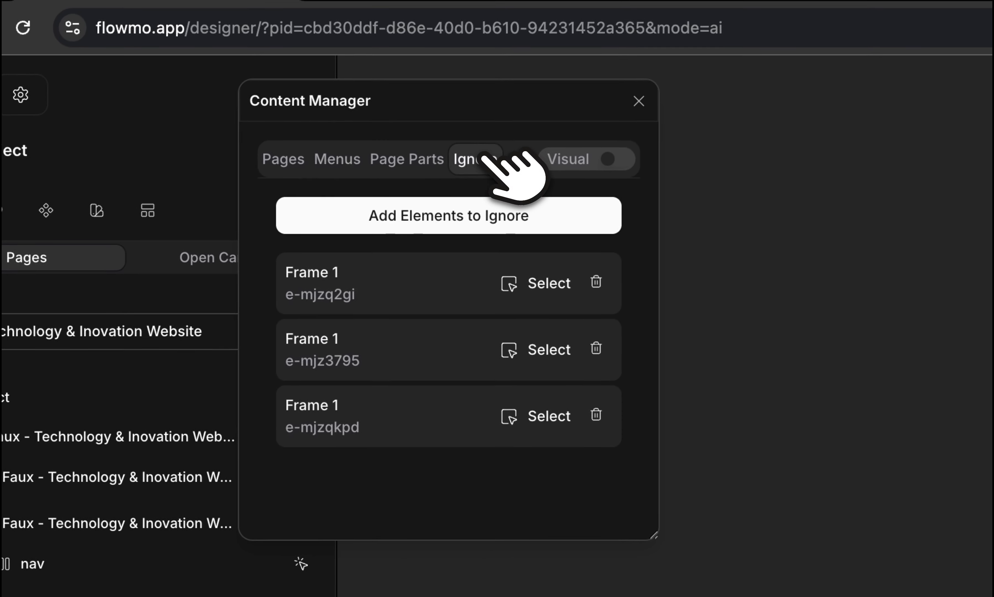
{"action": "left_click", "coordinate": [436, 214]}
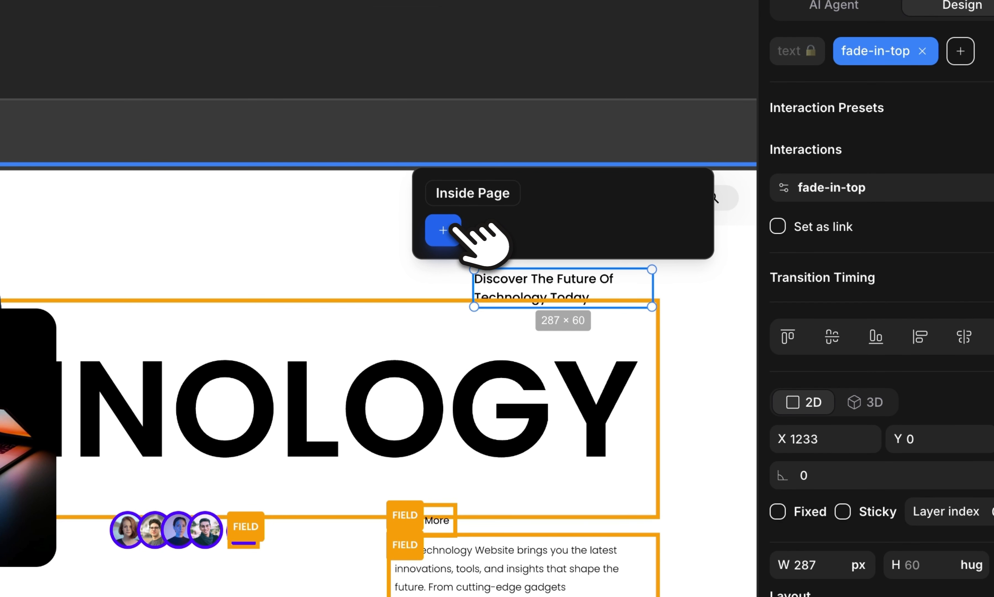
Make the 'Discover The Future Of Technology Today' subheading a Text field named subheader in the Faux collection.
{"action": "left_click", "coordinate": [444, 231]}
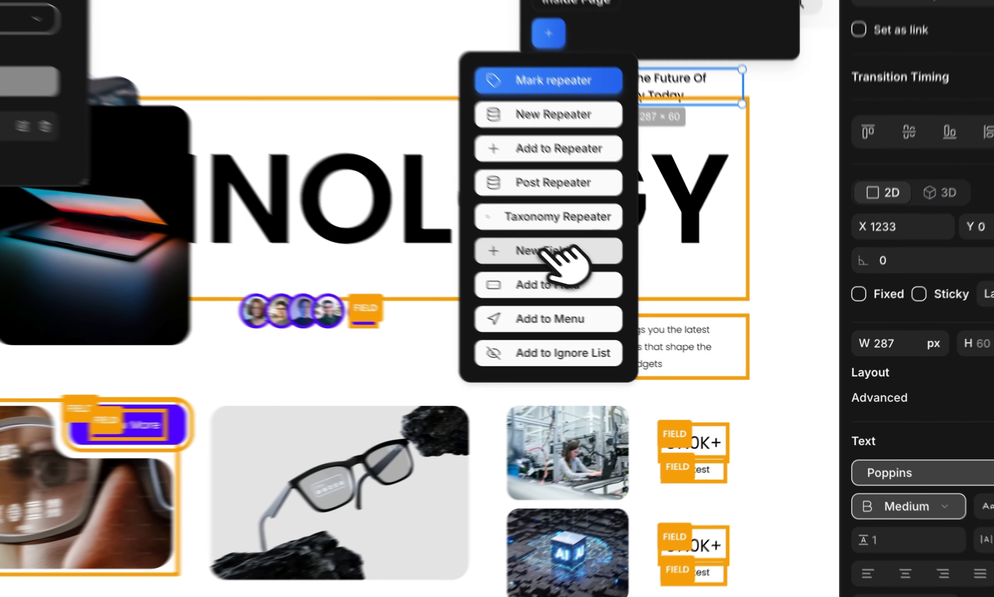
{"action": "left_click", "coordinate": [656, 308]}
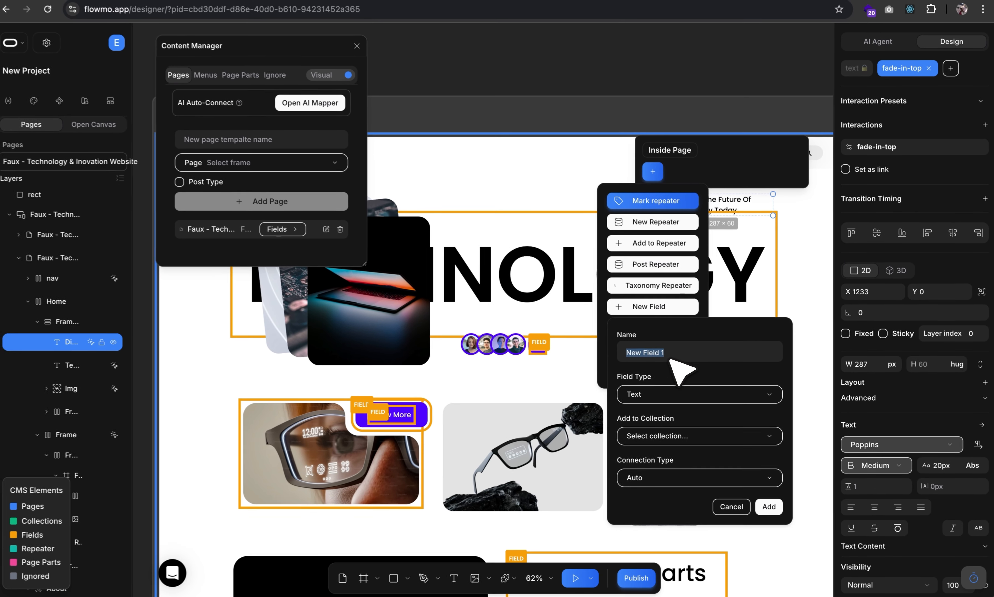
{"action": "type", "text": "subheader"}
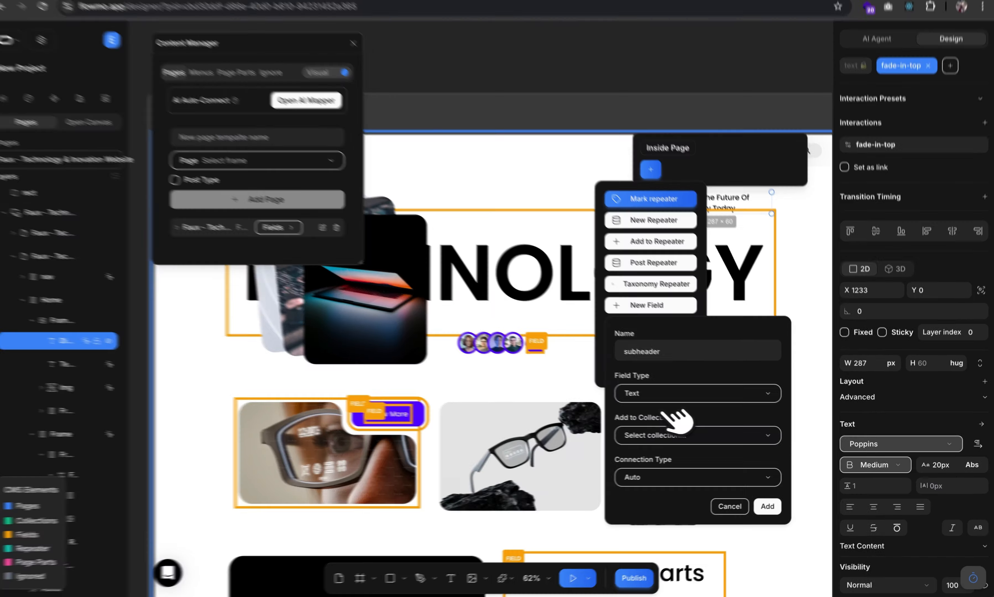
{"action": "left_click", "coordinate": [676, 435]}
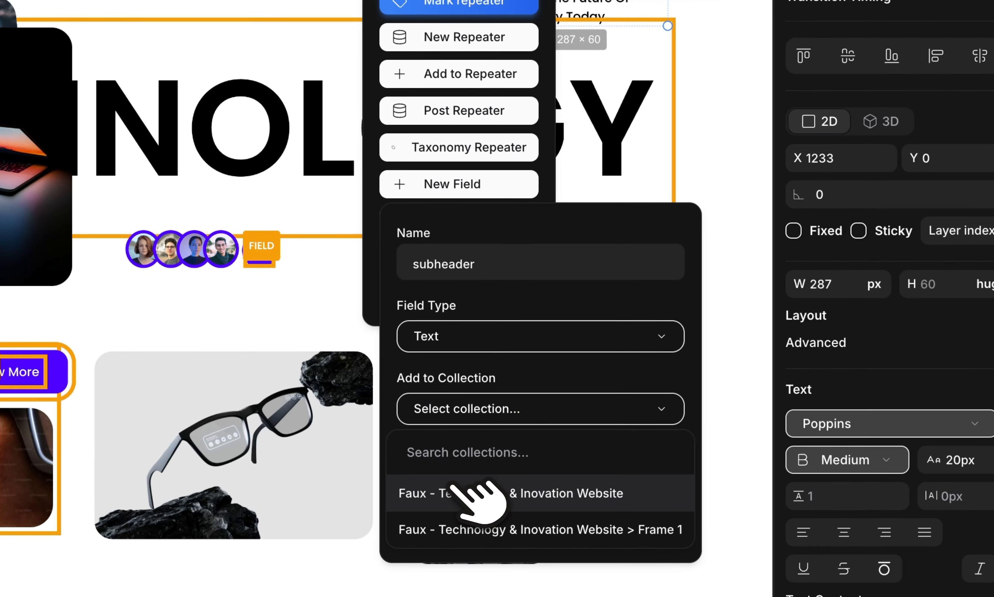
{"action": "left_click", "coordinate": [448, 493]}
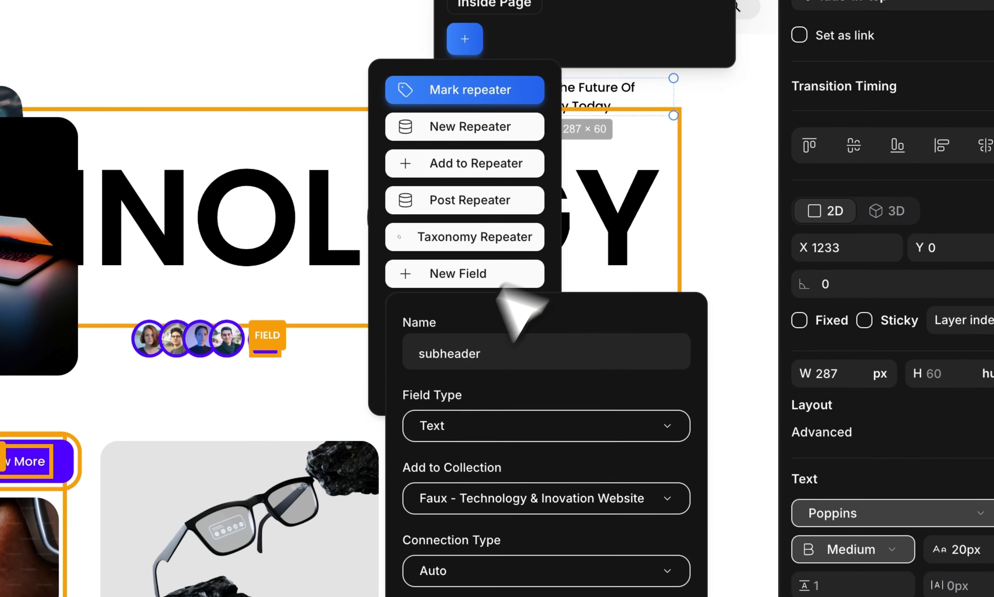
{"action": "left_click", "coordinate": [445, 335]}
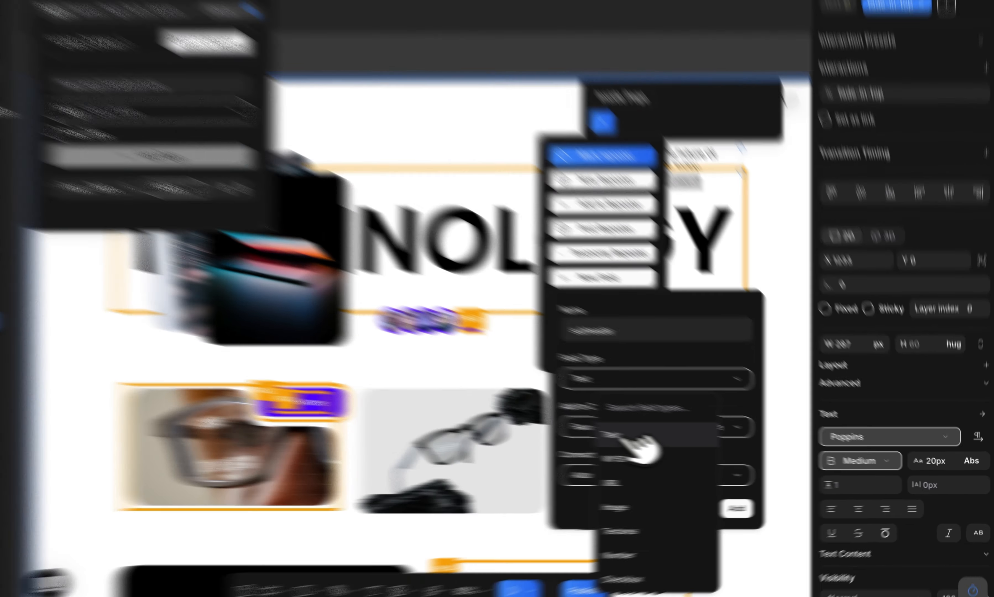
{"action": "left_click", "coordinate": [686, 444]}
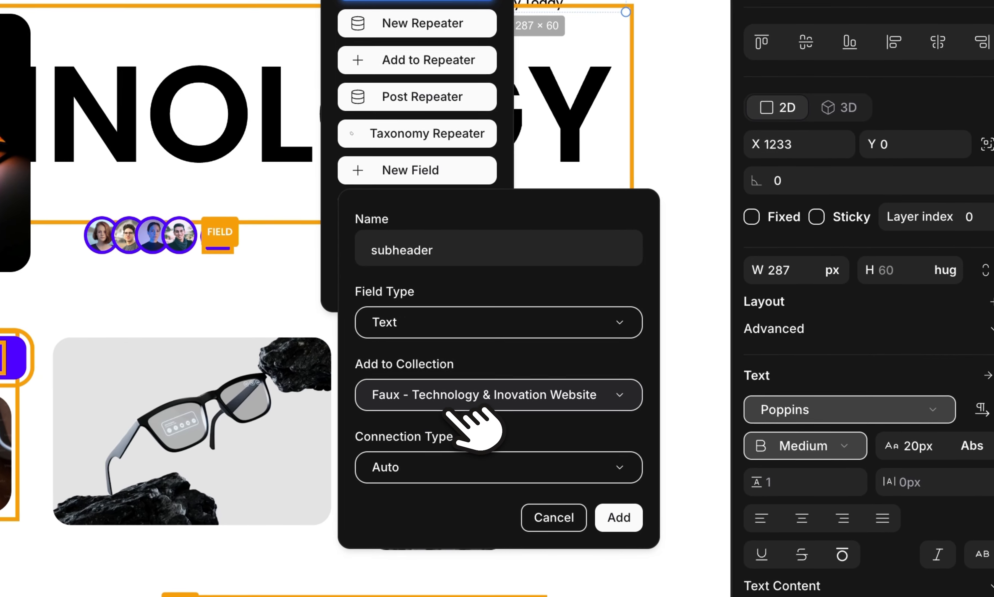
{"action": "left_click", "coordinate": [769, 505]}
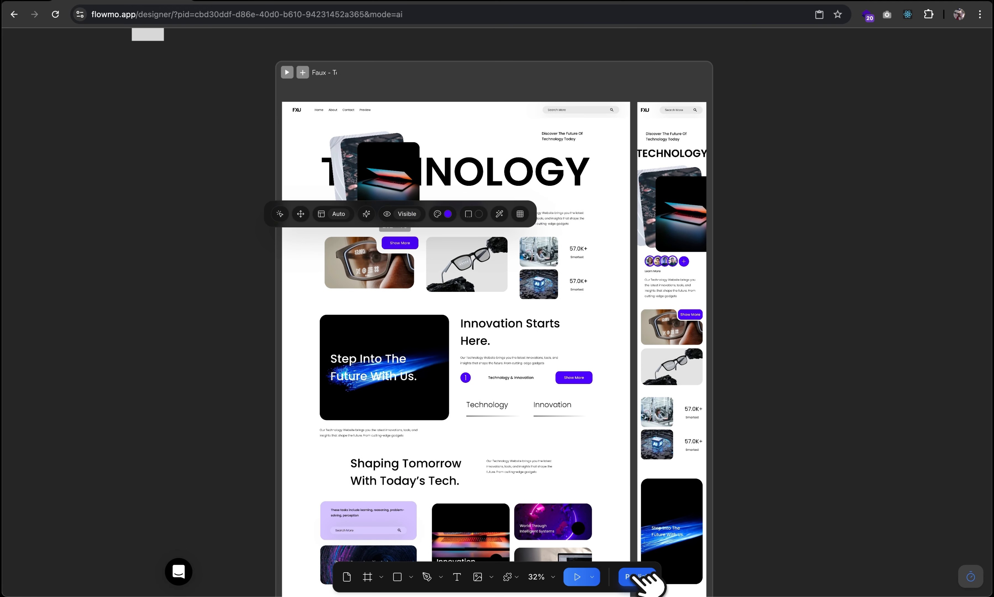
Publish the site to staging and scroll through the live sites.fmo.app staging page.
{"action": "left_click", "coordinate": [641, 577]}
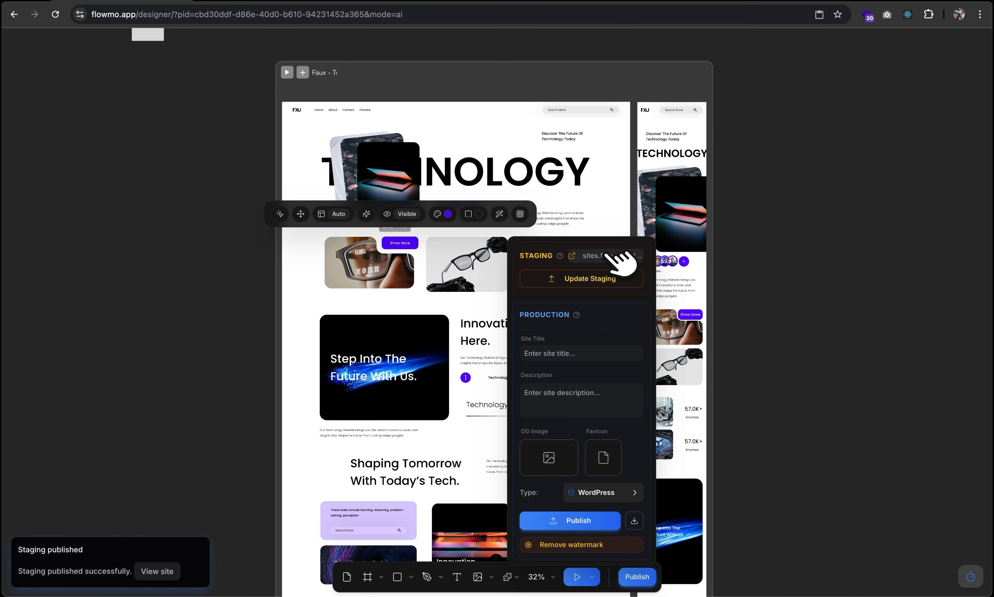
{"action": "left_click", "coordinate": [610, 255]}
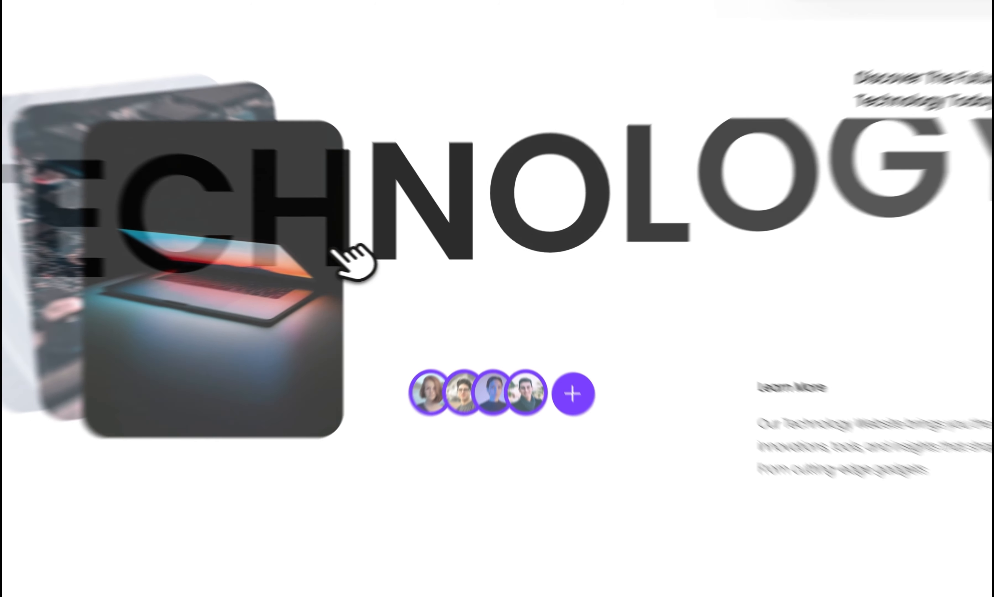
{"action": "scroll", "coordinate": [365, 208], "scroll_direction": "down", "scroll_amount": 20}
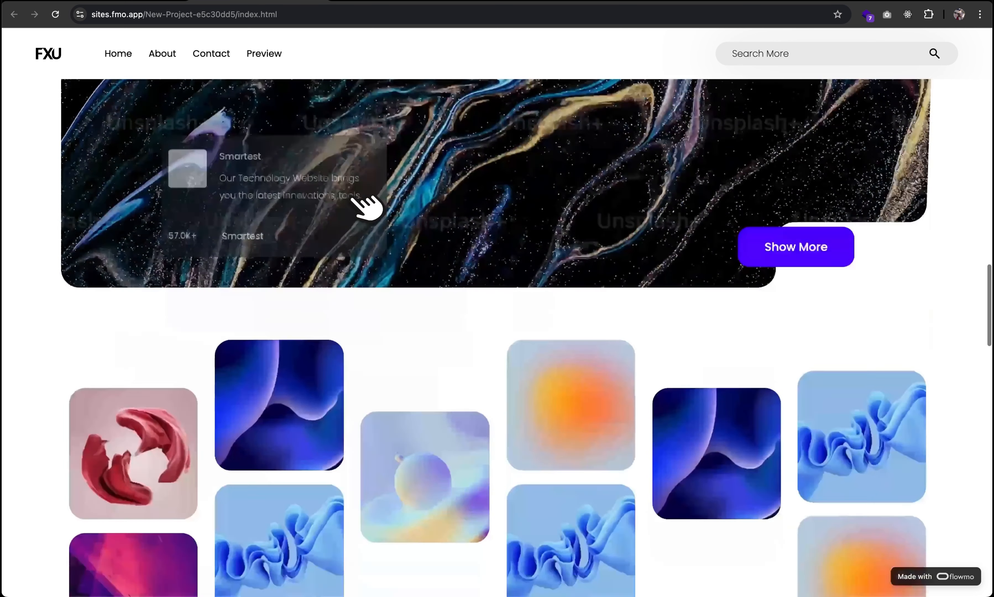
{"action": "scroll", "coordinate": [352, 199], "scroll_direction": "down", "scroll_amount": 8}
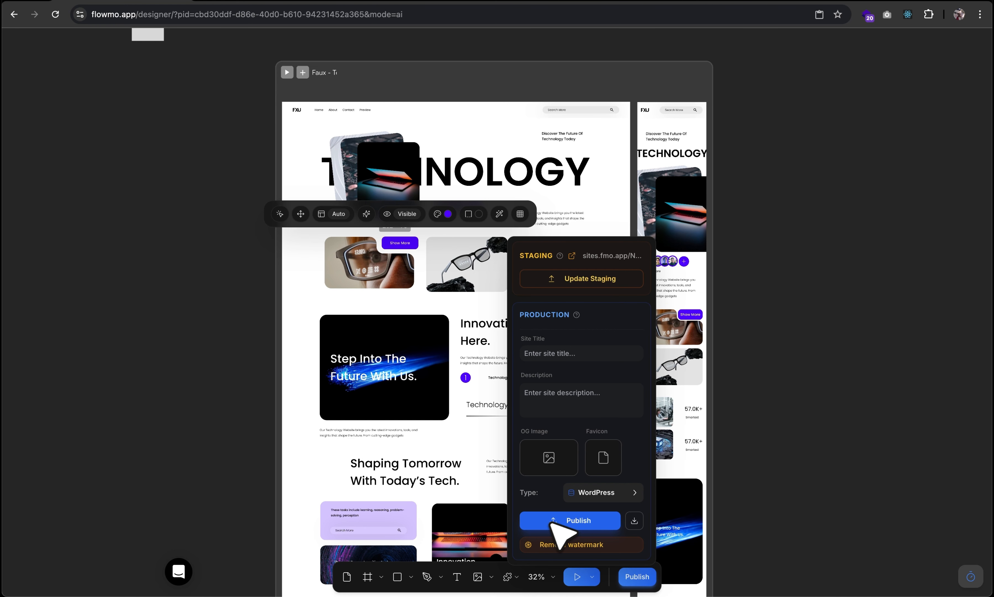
Publish the production site with the WordPress publish type.
{"action": "left_click", "coordinate": [633, 492]}
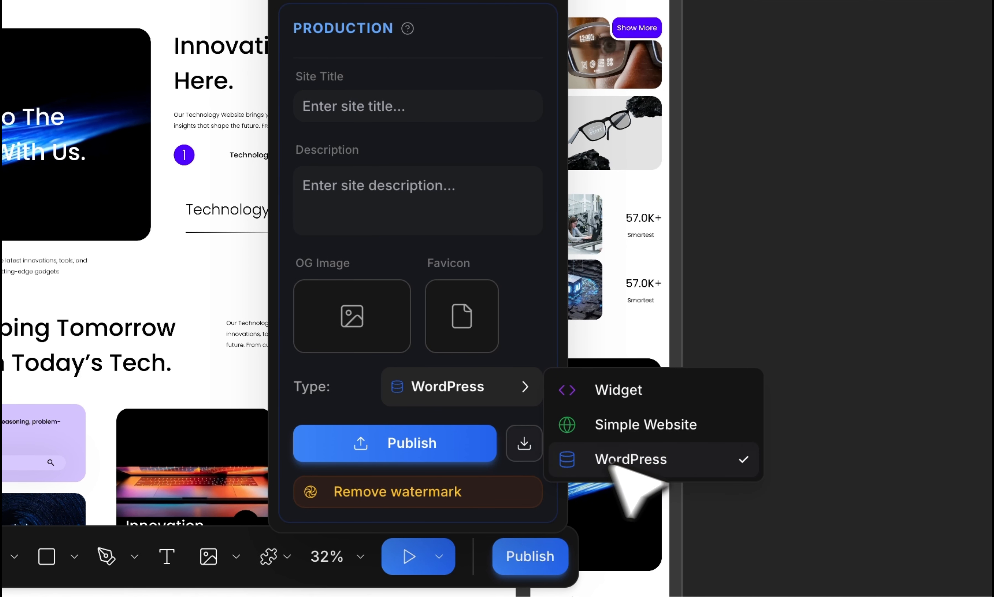
{"action": "left_click", "coordinate": [353, 438]}
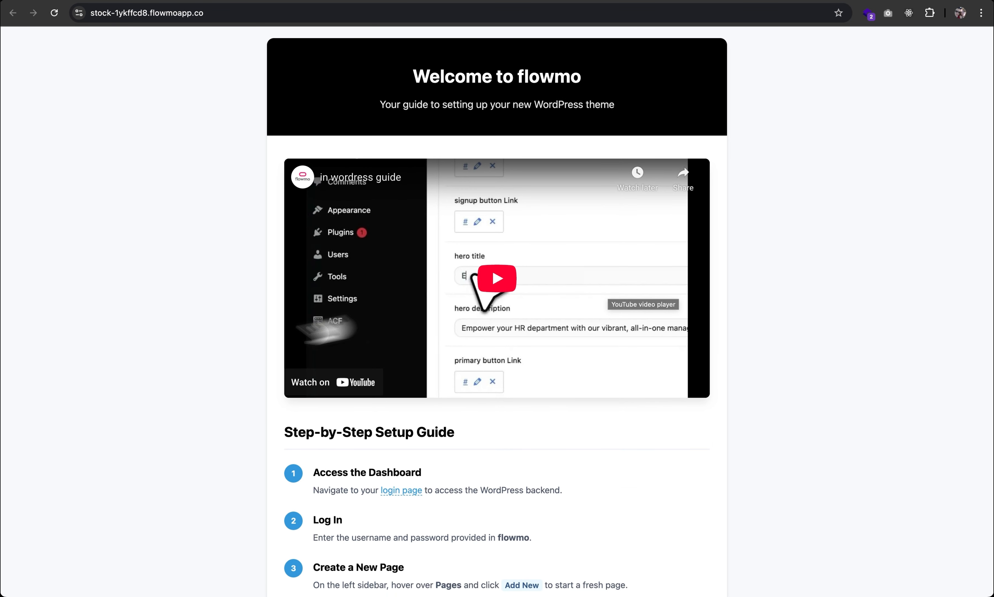
{"action": "scroll", "coordinate": [242, 385], "scroll_direction": "down", "scroll_amount": 4}
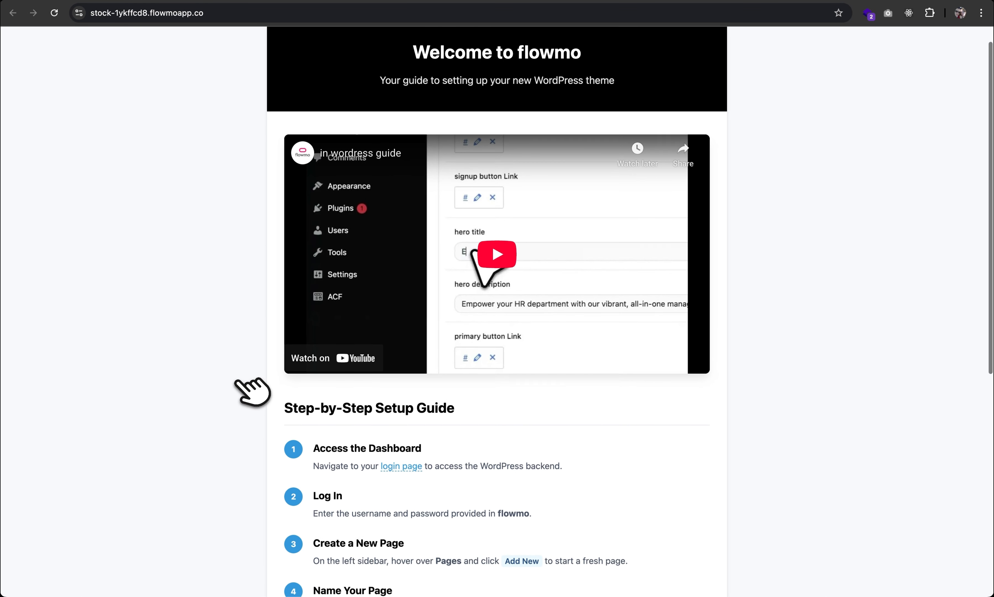
{"action": "scroll", "coordinate": [403, 379], "scroll_direction": "down", "scroll_amount": 5}
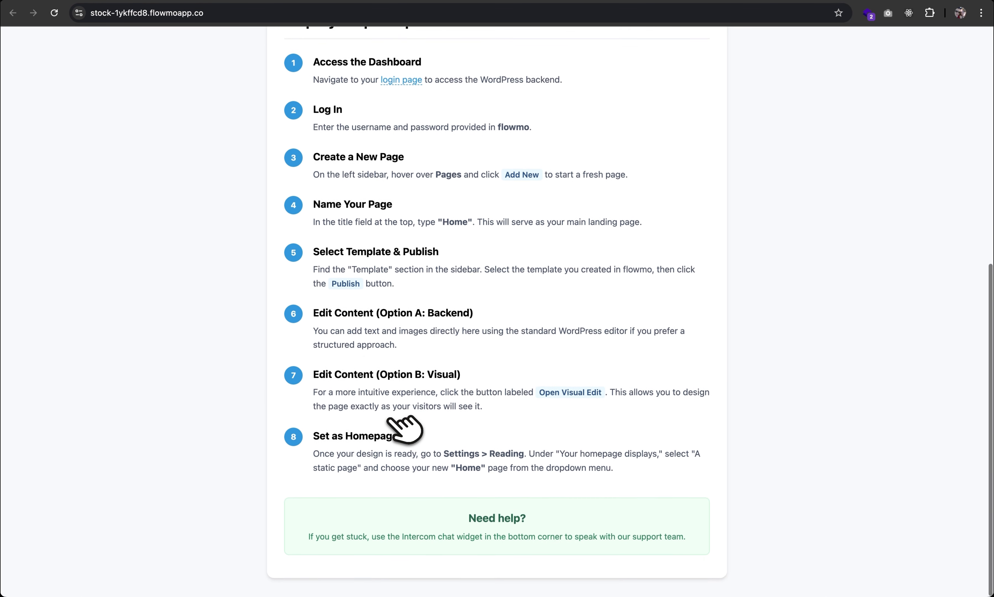
{"action": "scroll", "coordinate": [419, 419], "scroll_direction": "up", "scroll_amount": 10}
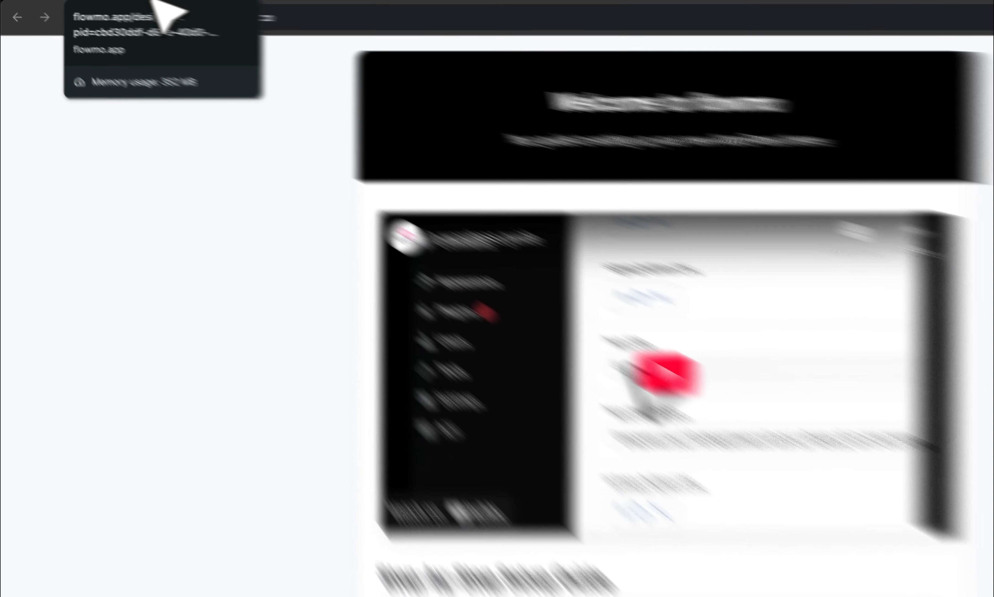
Show the Production WordPress credentials, open the admin login page, and copy the username.
{"action": "left_click", "coordinate": [105, 1]}
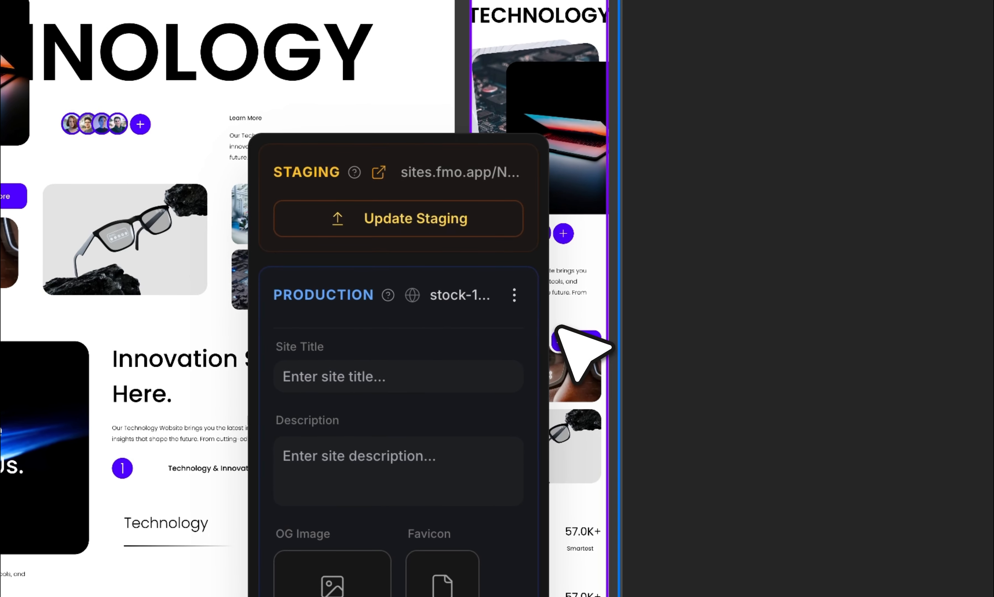
{"action": "left_click", "coordinate": [526, 295]}
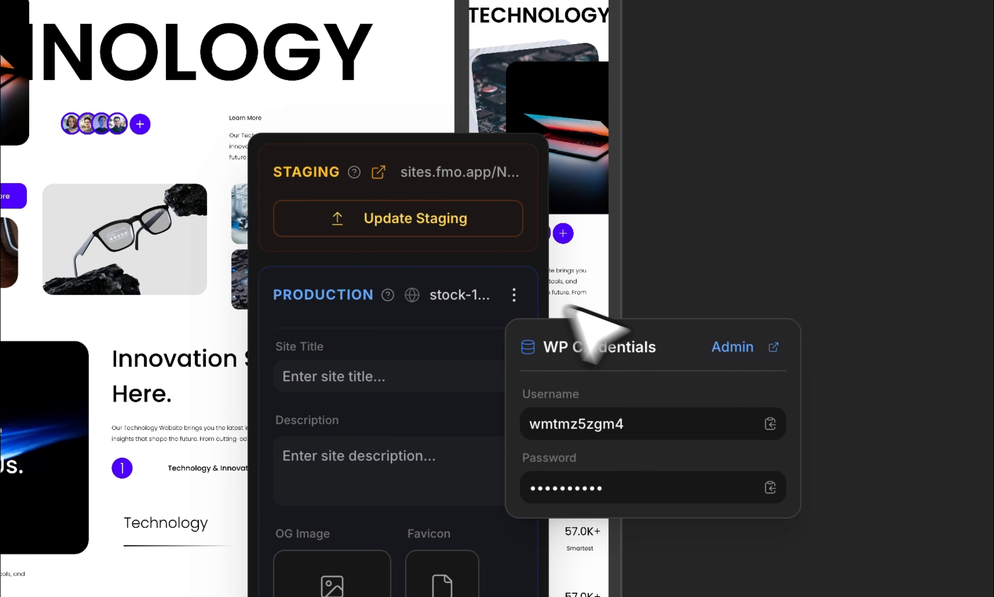
{"action": "left_click", "coordinate": [744, 348]}
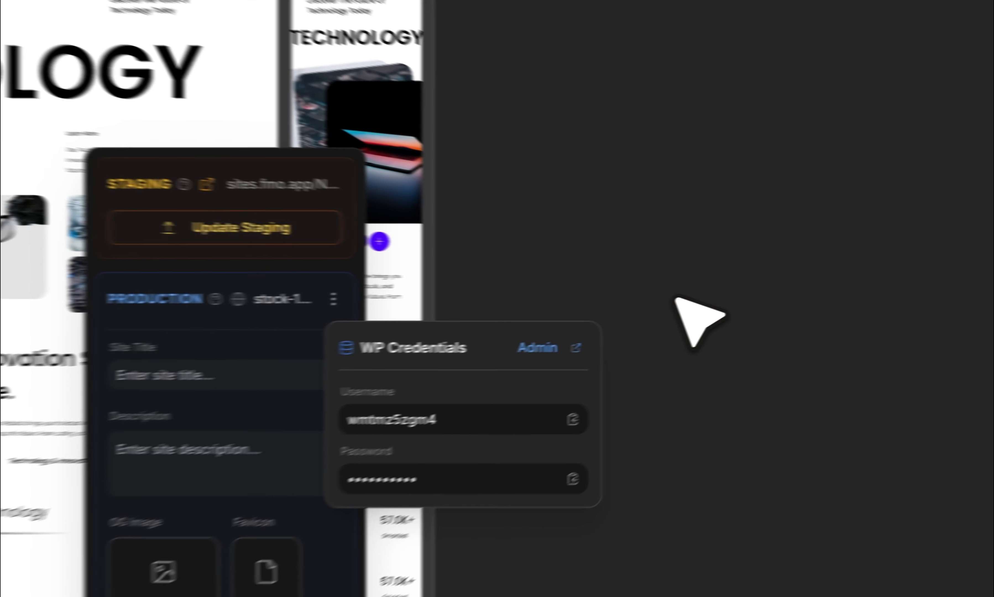
{"action": "left_click", "coordinate": [766, 353]}
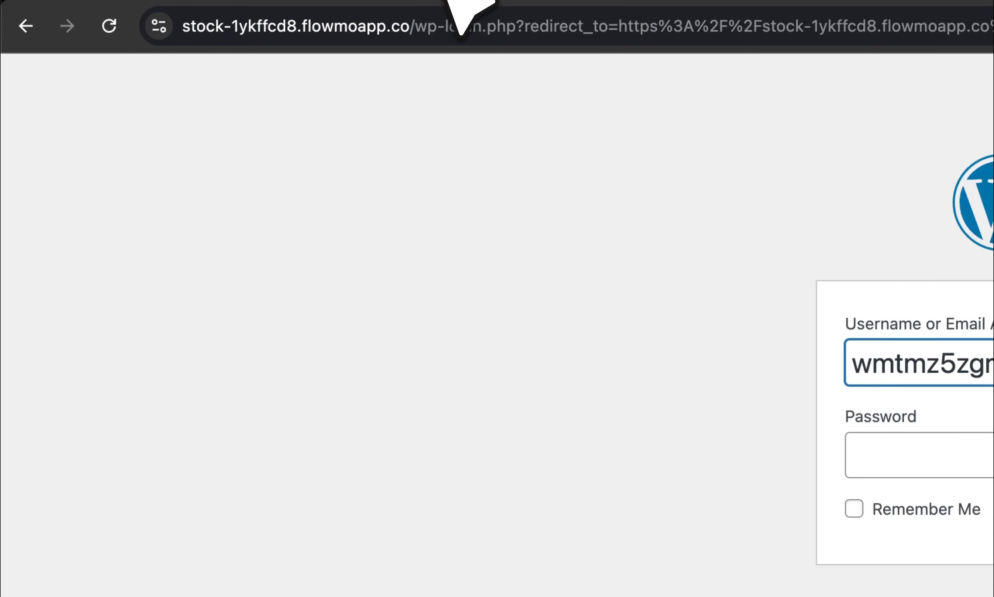
Paste the account password and log in to the WordPress dashboard.
{"action": "left_click", "coordinate": [582, 420]}
{"action": "key", "text": "ctrl+v"}
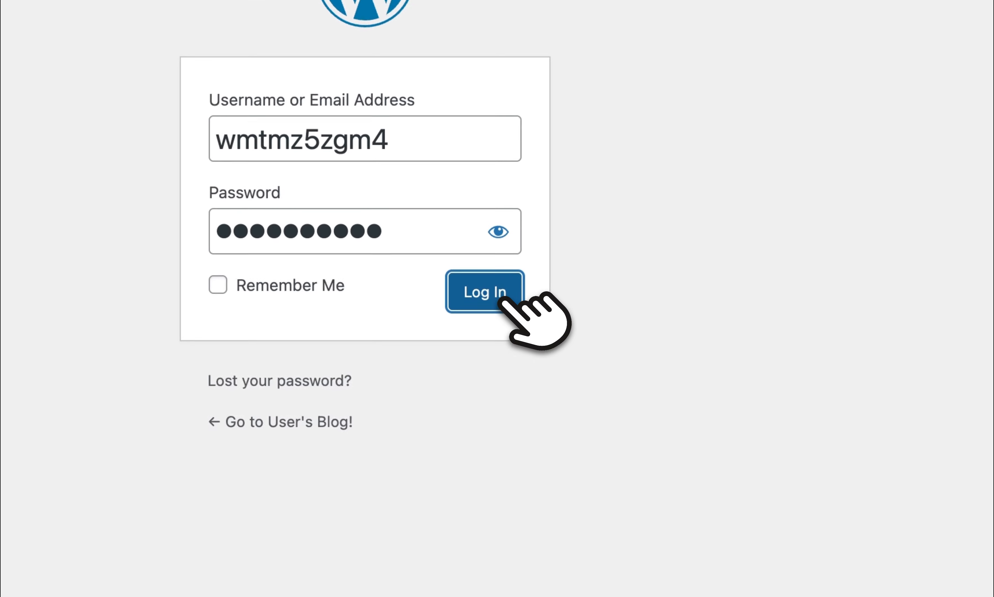
{"action": "left_click", "coordinate": [543, 330]}
Publish a new home page using the Faux - Technology & Inovation Website template.
{"action": "mouse_move", "coordinate": [174, 216]}
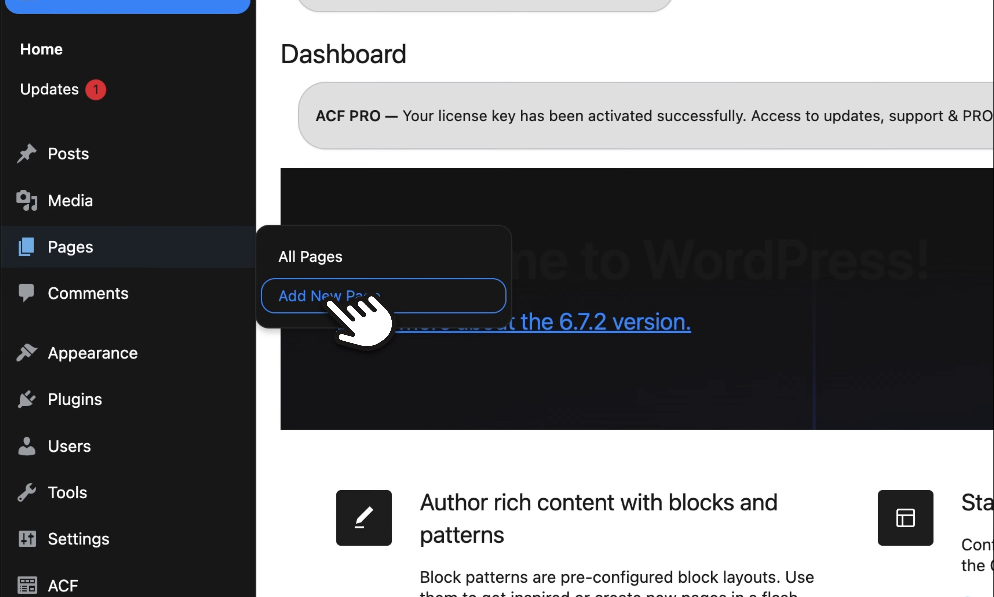
{"action": "left_click", "coordinate": [331, 299]}
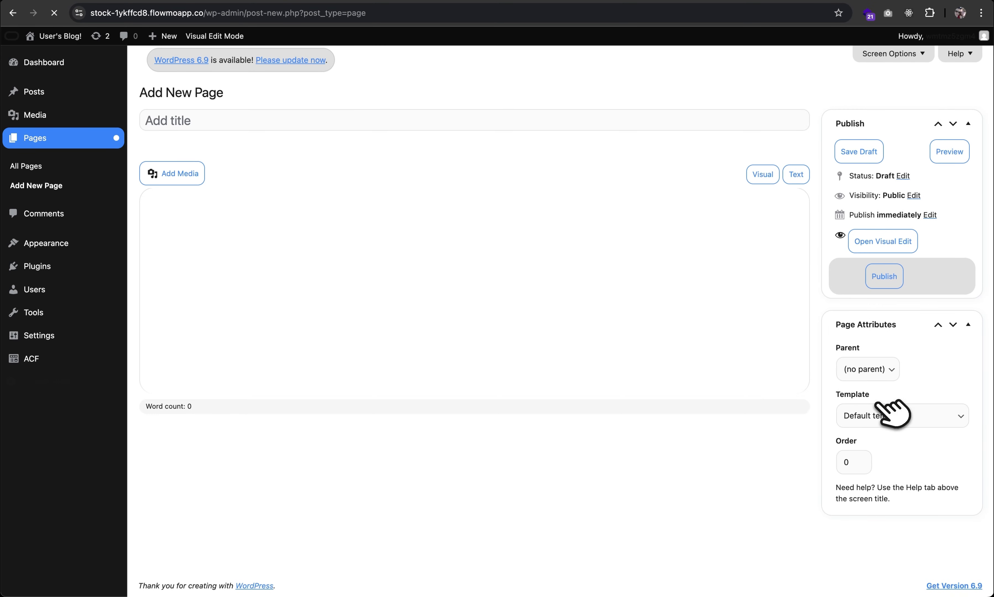
{"action": "left_click", "coordinate": [888, 416]}
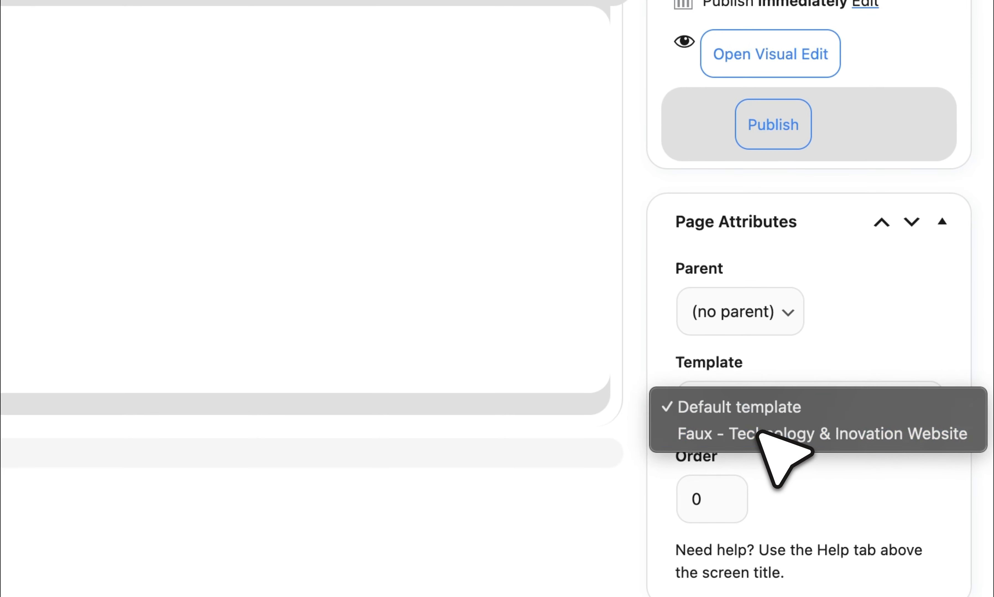
{"action": "left_click", "coordinate": [759, 433]}
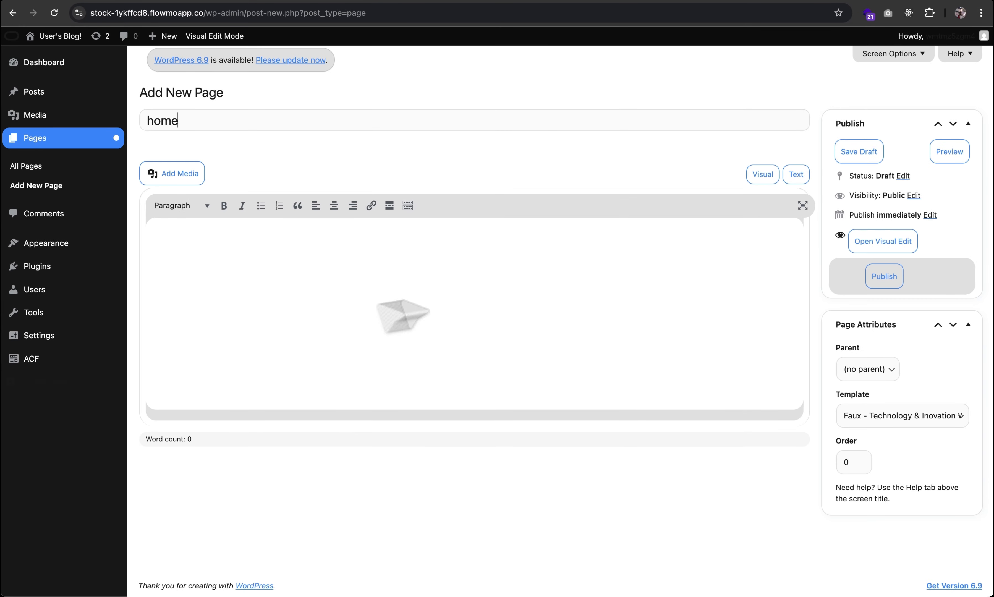
{"action": "left_click", "coordinate": [885, 274]}
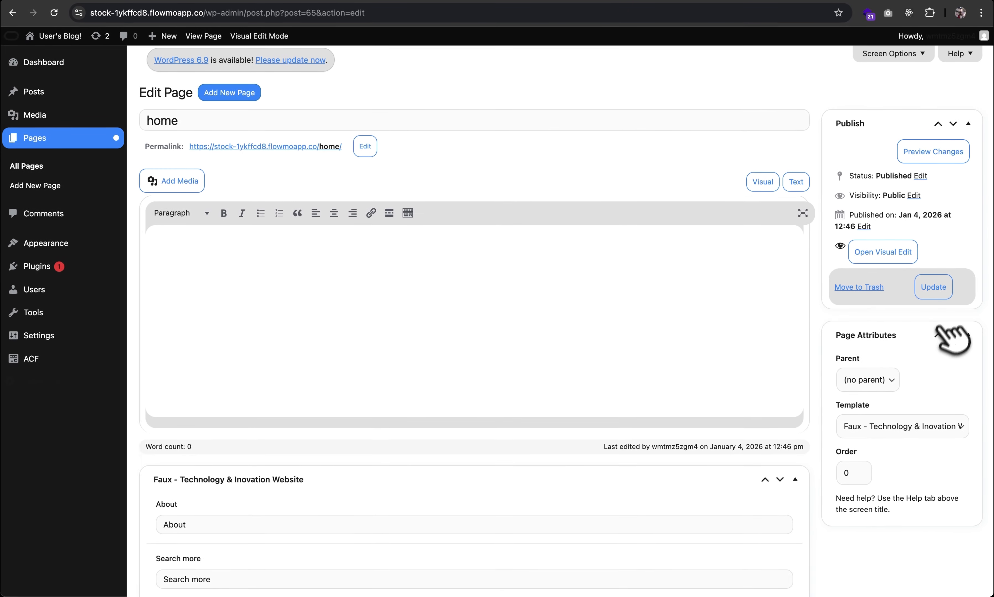
{"action": "scroll", "coordinate": [193, 524], "scroll_direction": "down", "scroll_amount": 20}
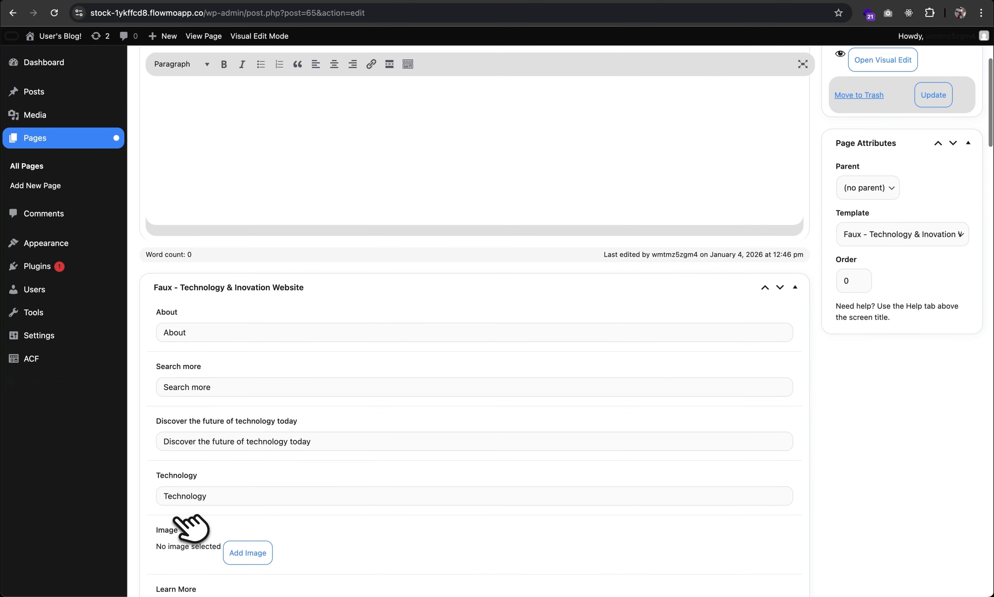
{"action": "scroll", "coordinate": [193, 525], "scroll_direction": "down", "scroll_amount": 20}
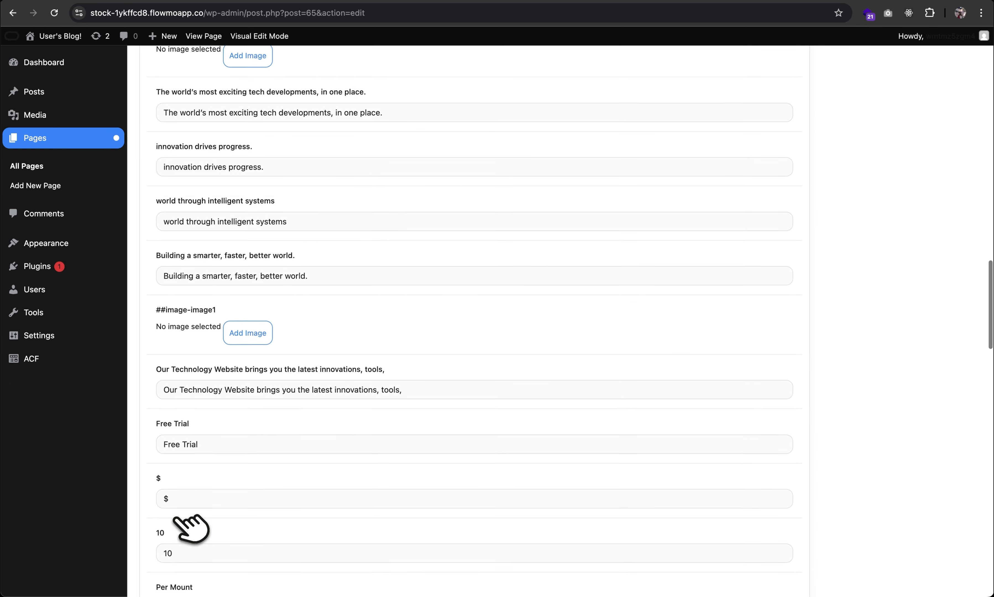
{"action": "scroll", "coordinate": [191, 528], "scroll_direction": "down", "scroll_amount": 15}
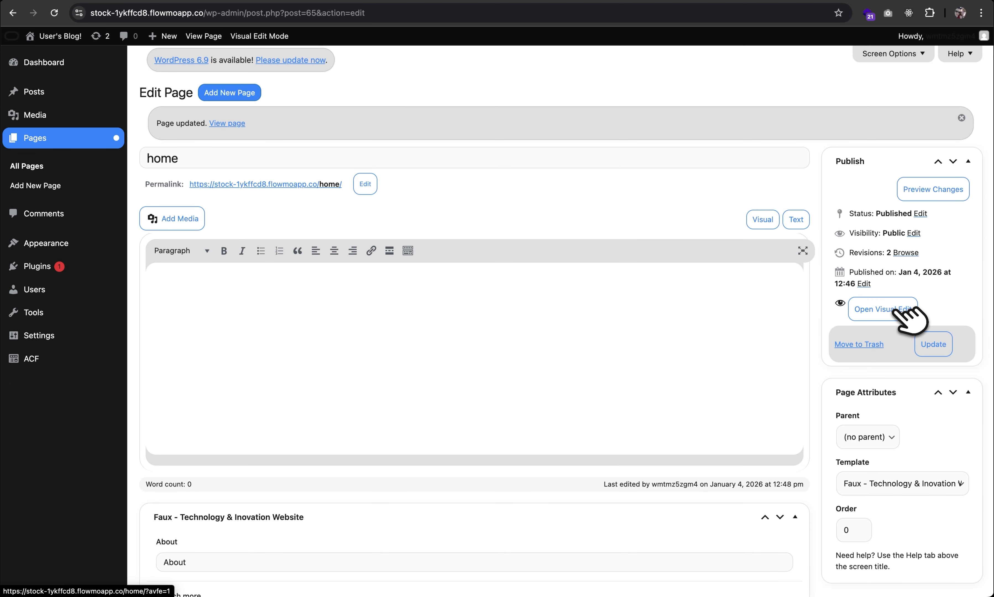
In visual edit, change the Learn More text to 'Start Now!' and save.
{"action": "left_click", "coordinate": [900, 308]}
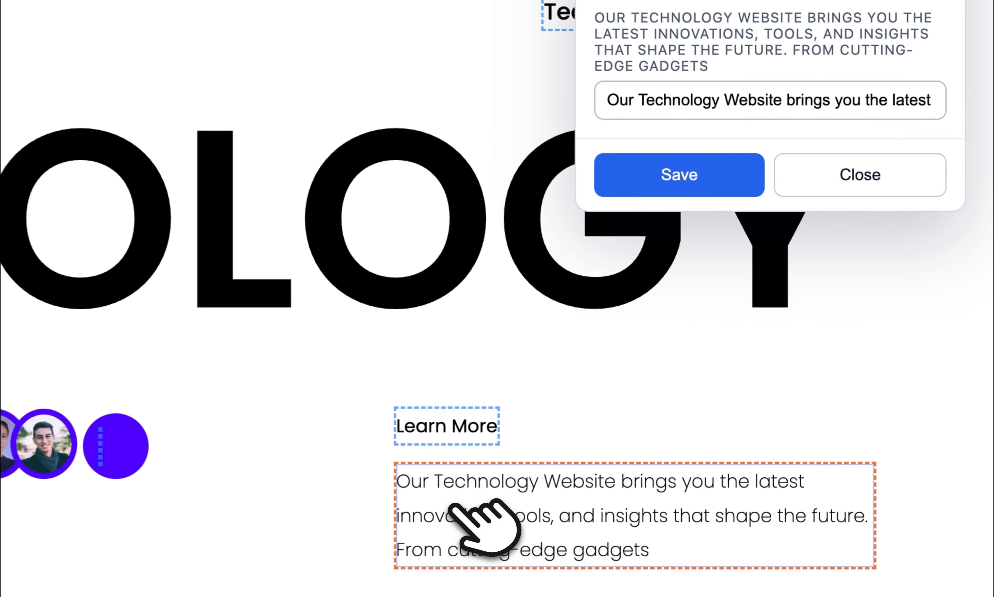
{"action": "triple_click", "coordinate": [651, 139]}
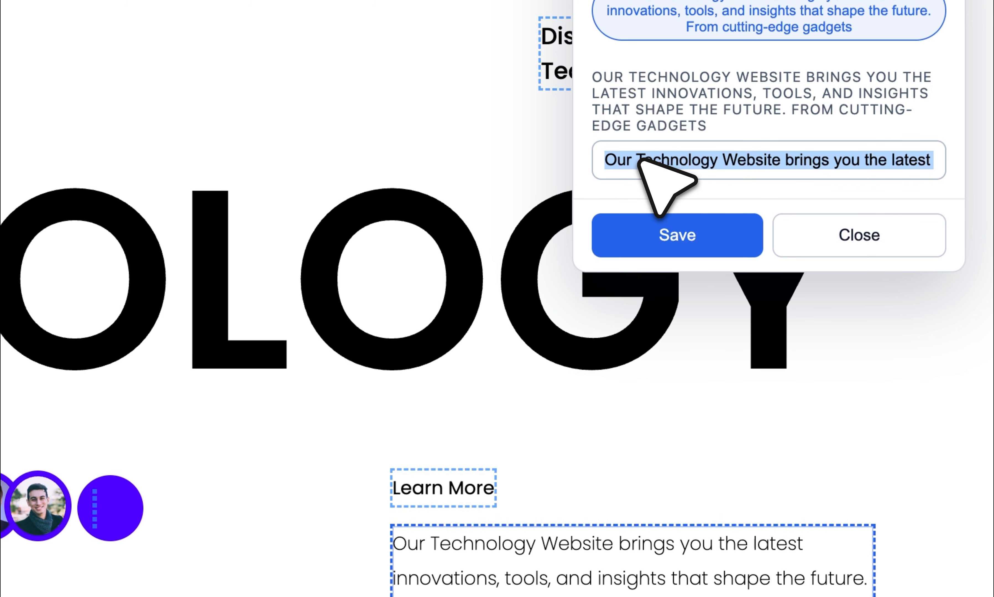
{"action": "left_click", "coordinate": [464, 460]}
{"action": "triple_click", "coordinate": [686, 92]}
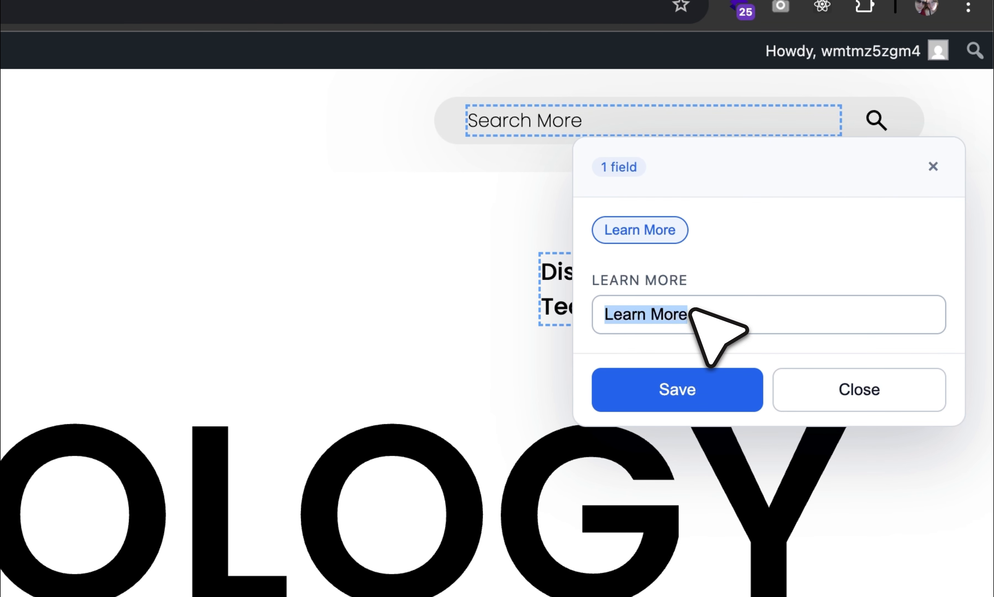
{"action": "type", "text": "Start Now!"}
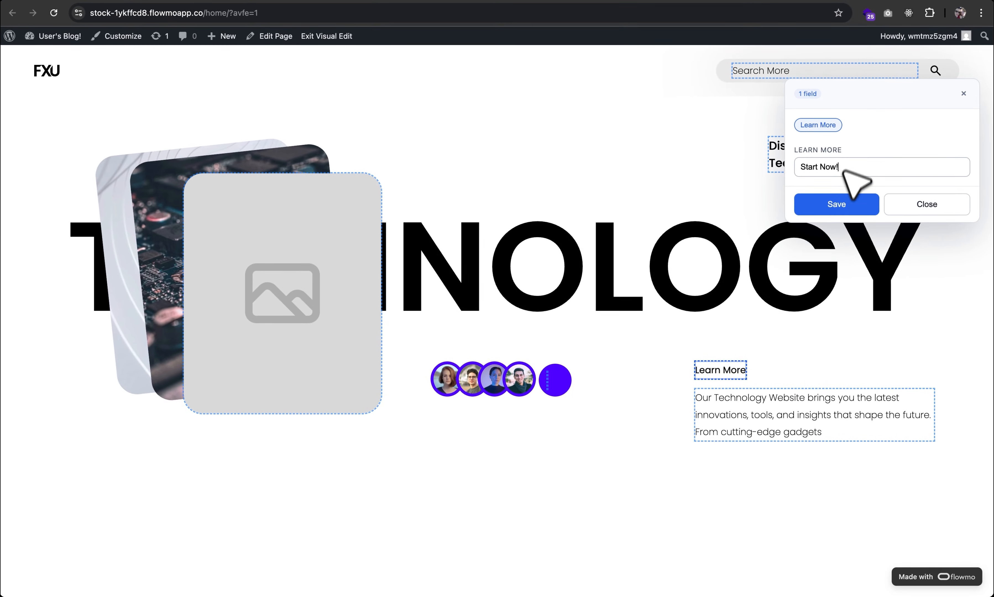
{"action": "left_click", "coordinate": [701, 382]}
{"action": "left_click", "coordinate": [901, 202]}
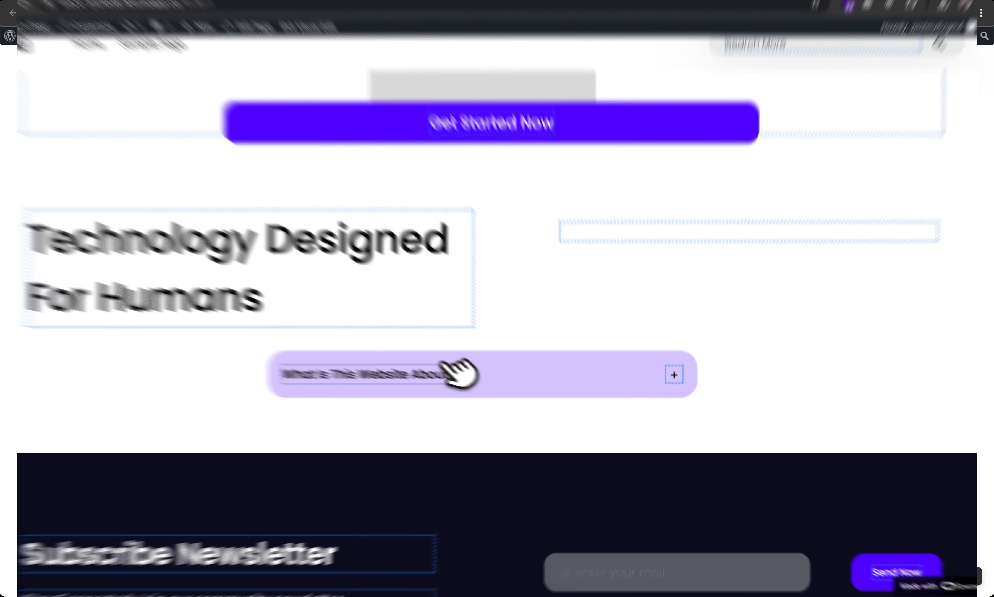
Retitle the first FAQ heading to 'Question?' and save the FAQ changes.
{"action": "left_click", "coordinate": [454, 373]}
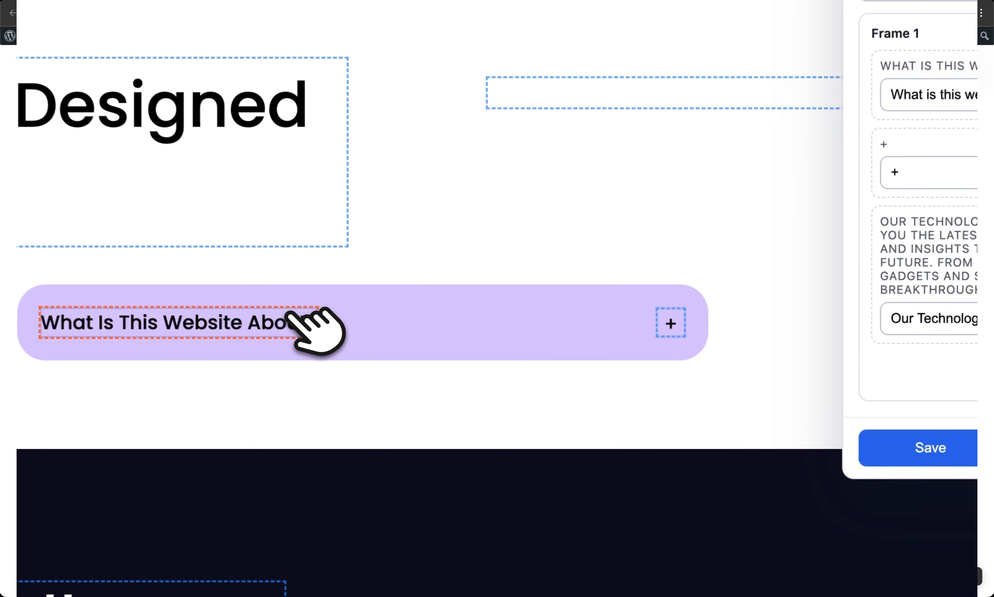
{"action": "left_click", "coordinate": [916, 356]}
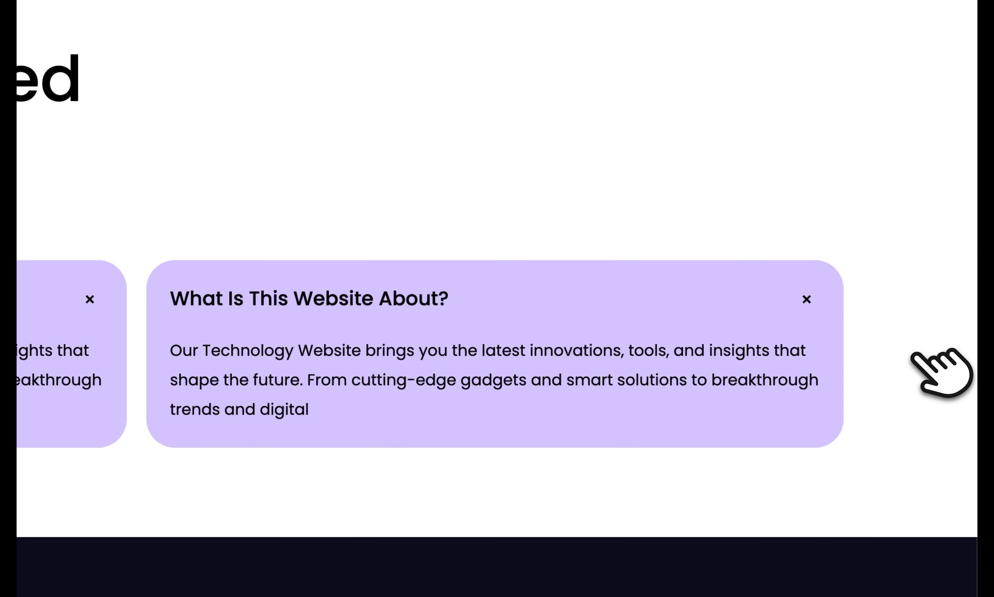
{"action": "scroll", "coordinate": [551, 351], "scroll_direction": "up", "scroll_amount": 3}
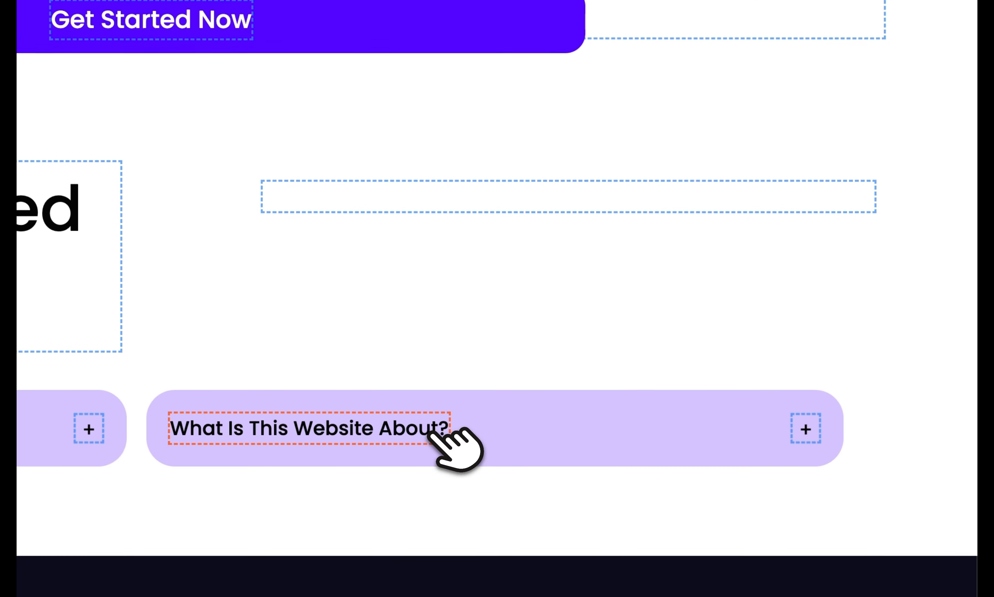
{"action": "left_click", "coordinate": [438, 428]}
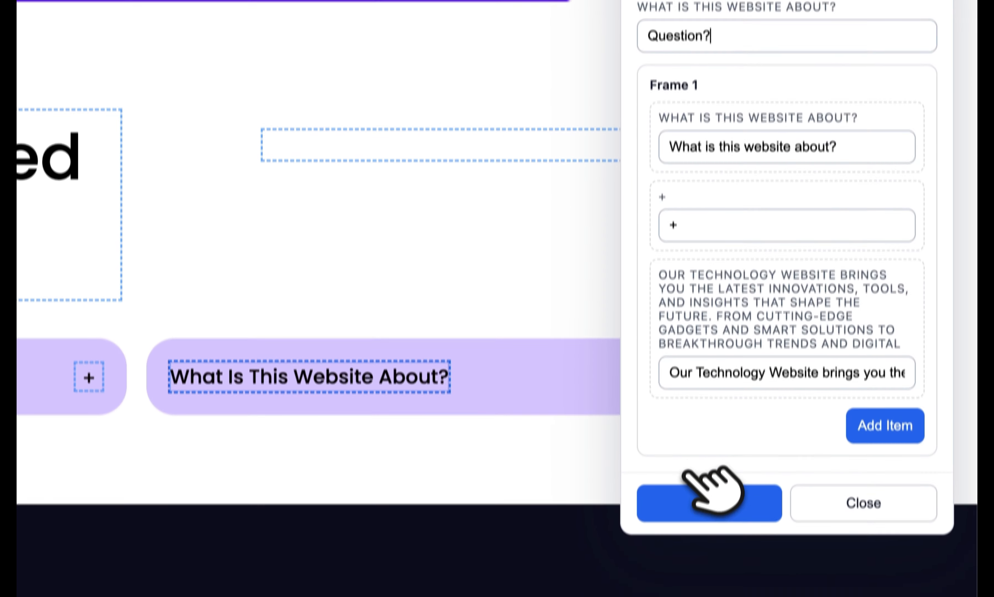
{"action": "left_click", "coordinate": [706, 553]}
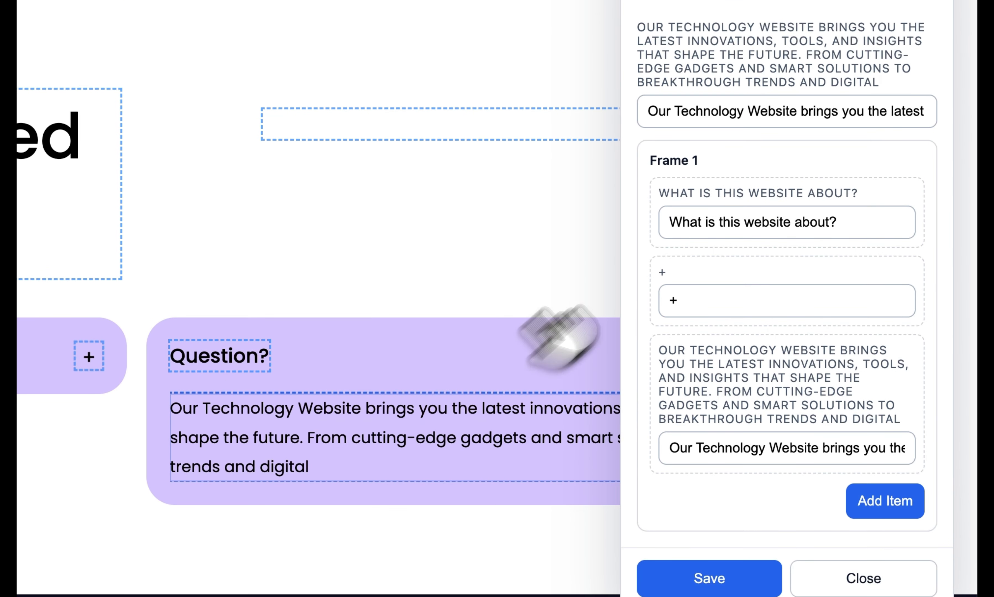
{"action": "triple_click", "coordinate": [689, 108]}
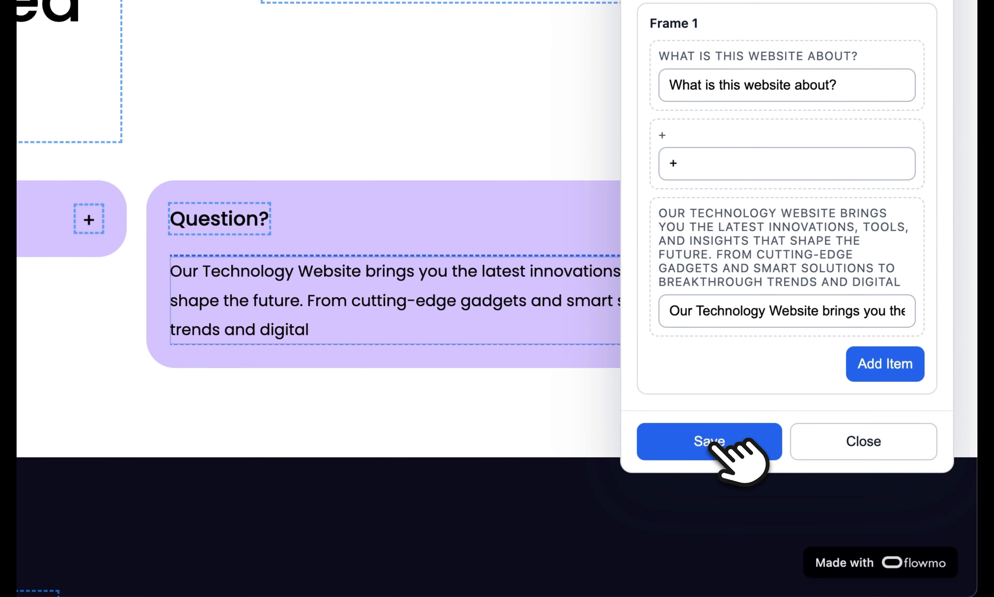
{"action": "left_click", "coordinate": [709, 578]}
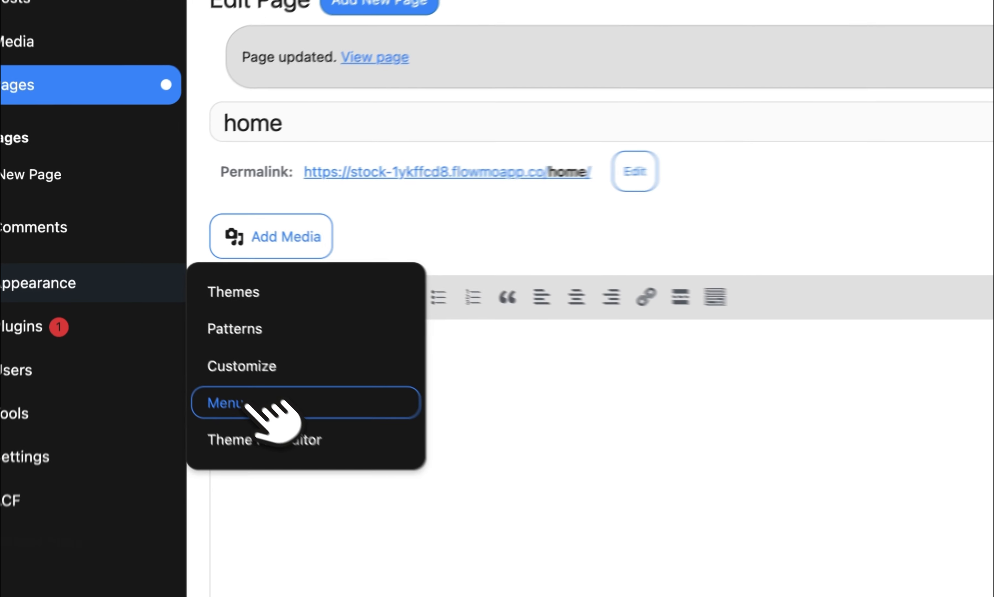
Add the home and Sample Page pages to the header menu and save it.
{"action": "left_click", "coordinate": [159, 306]}
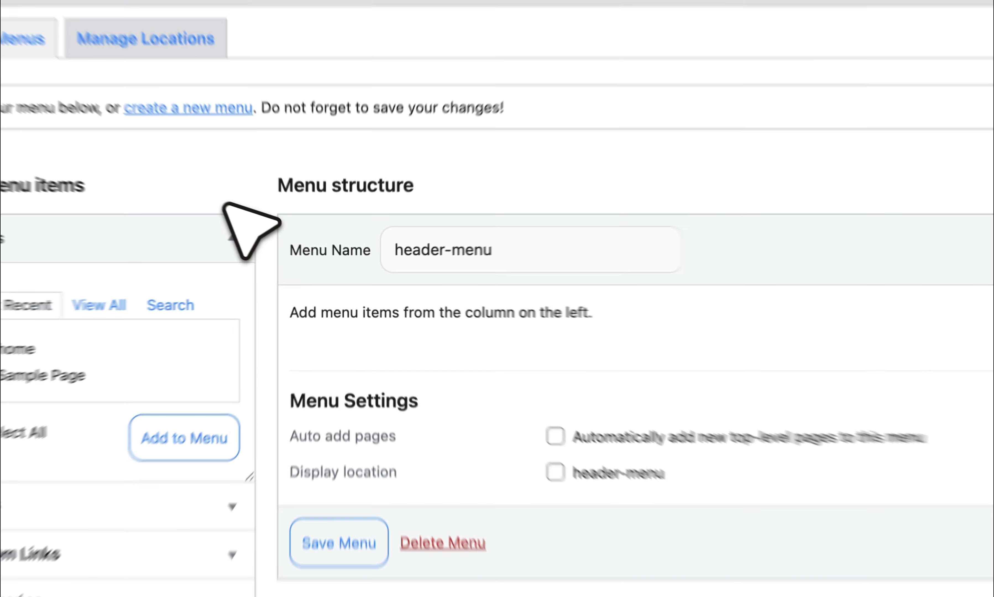
{"action": "left_click", "coordinate": [259, 386]}
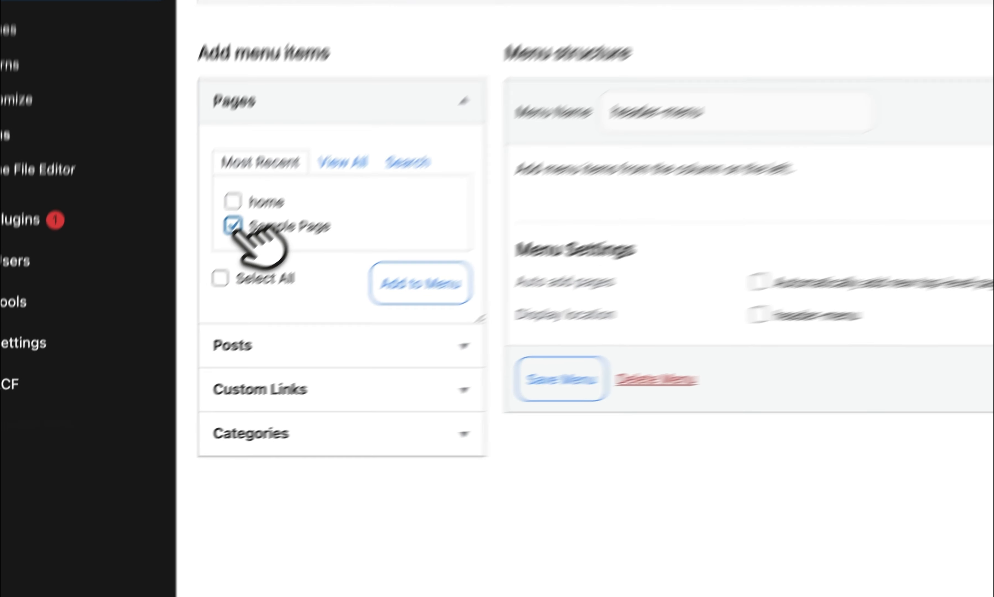
{"action": "left_click", "coordinate": [233, 200]}
{"action": "left_click", "coordinate": [445, 285]}
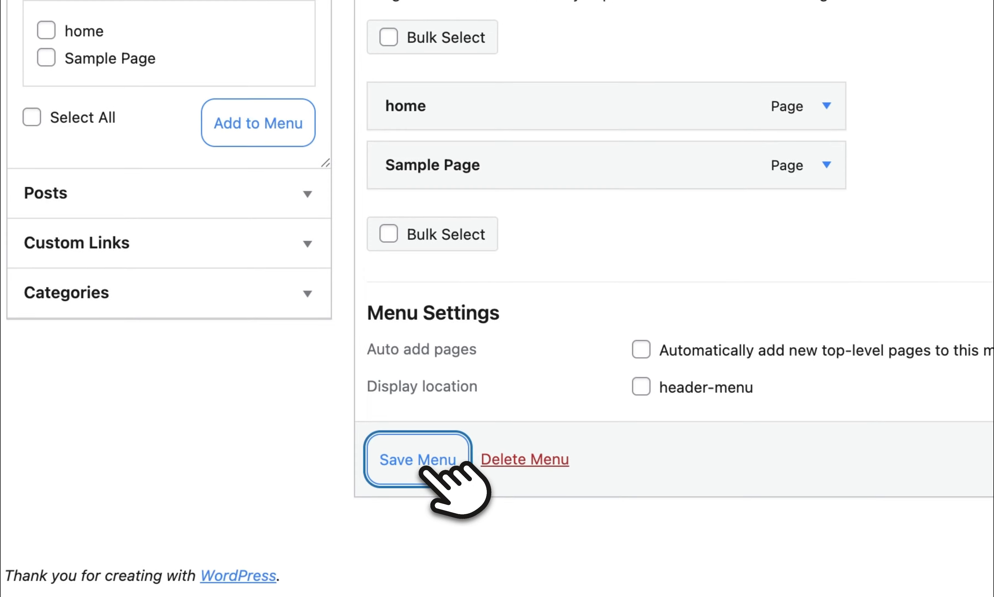
{"action": "left_click", "coordinate": [422, 468]}
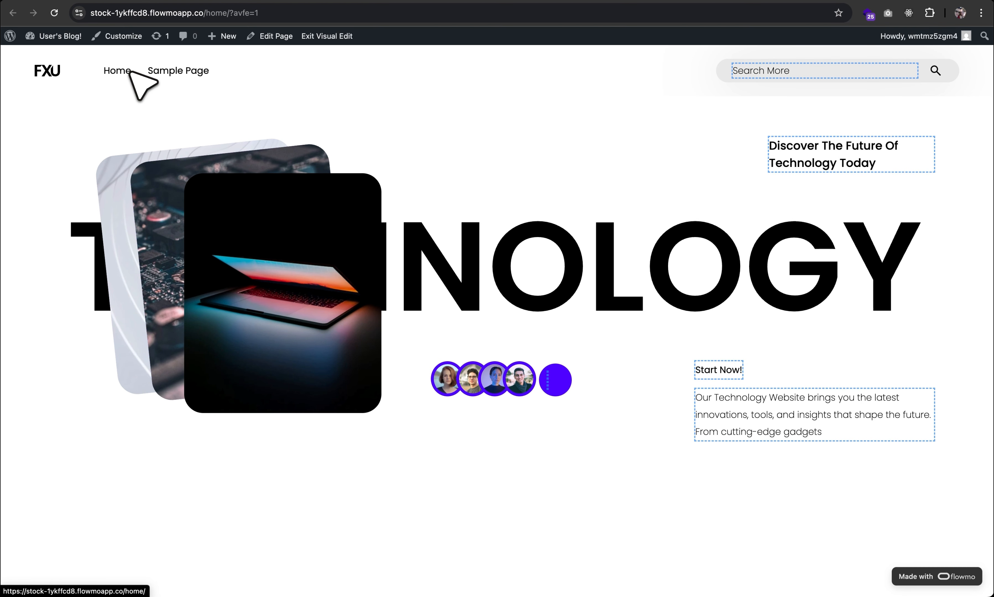
In Reading settings, set a static homepage using the home page and save.
{"action": "mouse_move", "coordinate": [60, 335]}
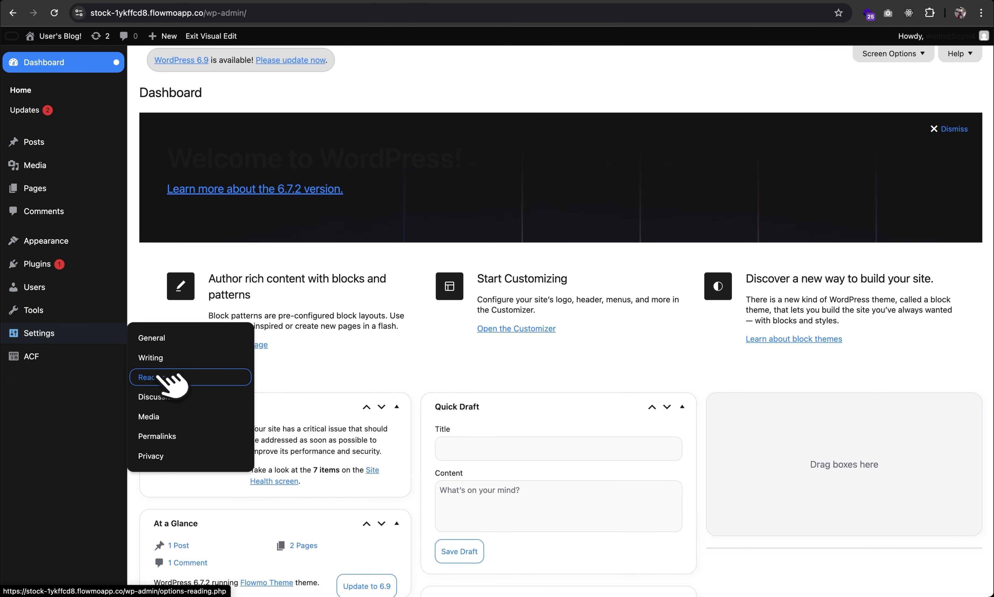
{"action": "left_click", "coordinate": [164, 379]}
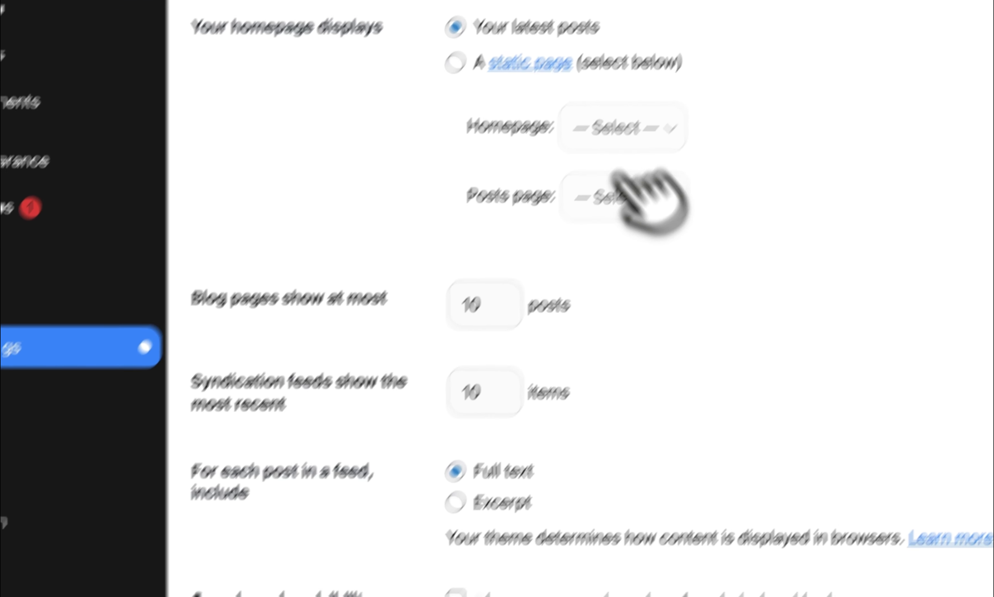
{"action": "left_click", "coordinate": [455, 63]}
{"action": "left_click", "coordinate": [622, 128]}
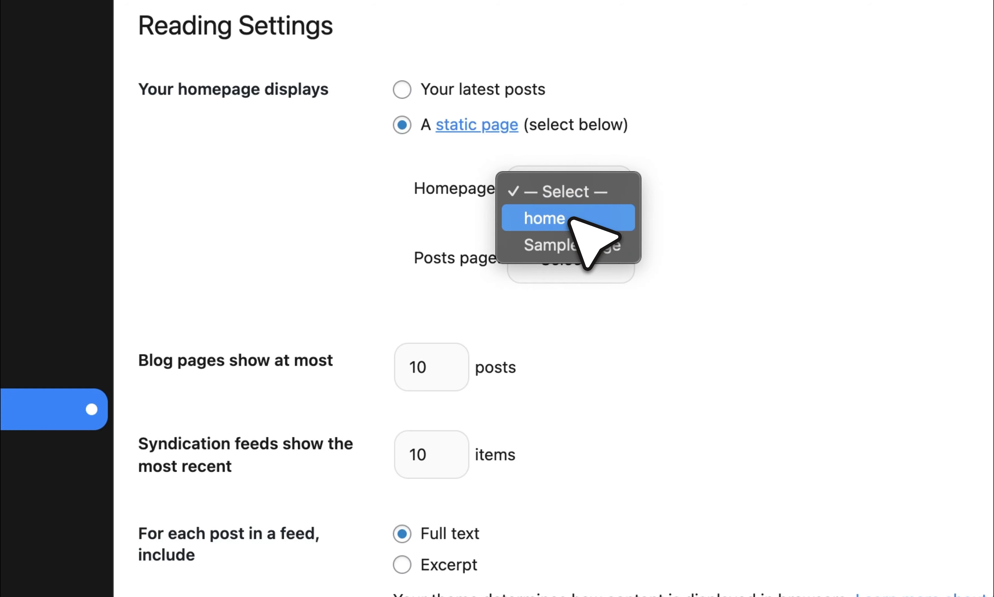
{"action": "left_click", "coordinate": [573, 219]}
{"action": "left_click", "coordinate": [356, 427]}
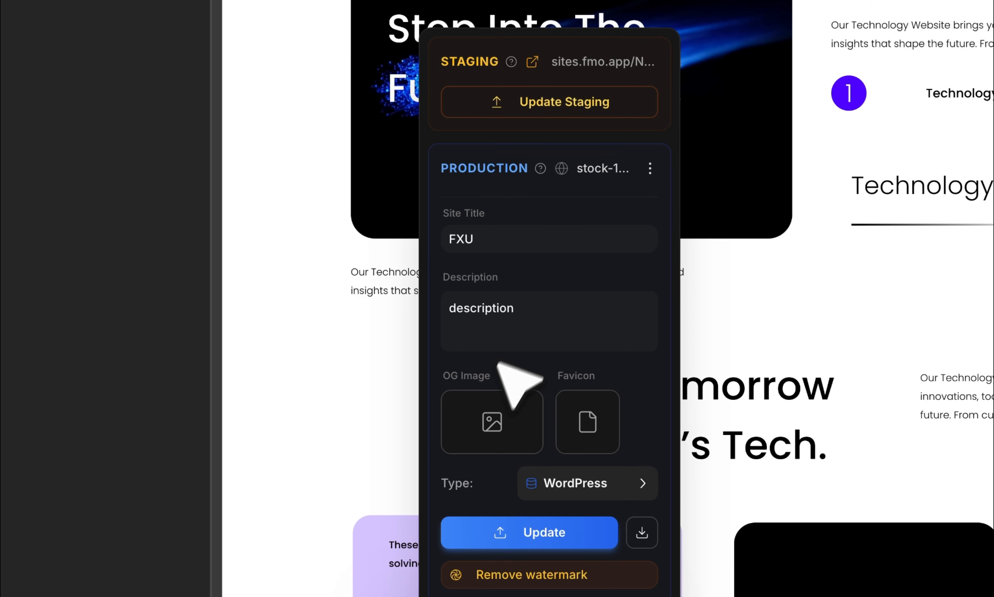
Scroll the live FXU homepage past the three pricing plans down to the footer.
{"action": "mouse_move", "coordinate": [486, 428]}
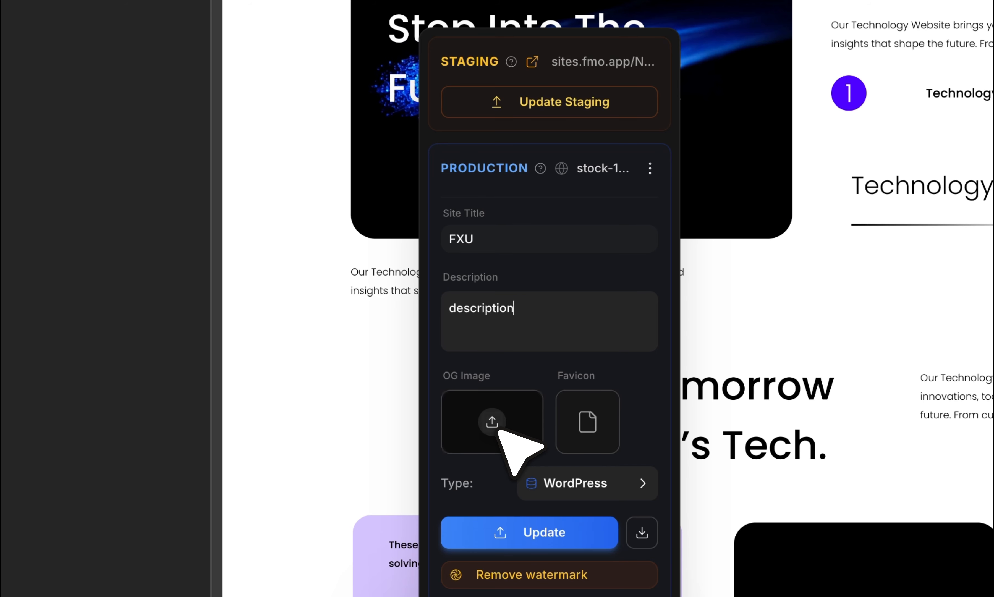
{"action": "mouse_move", "coordinate": [568, 424]}
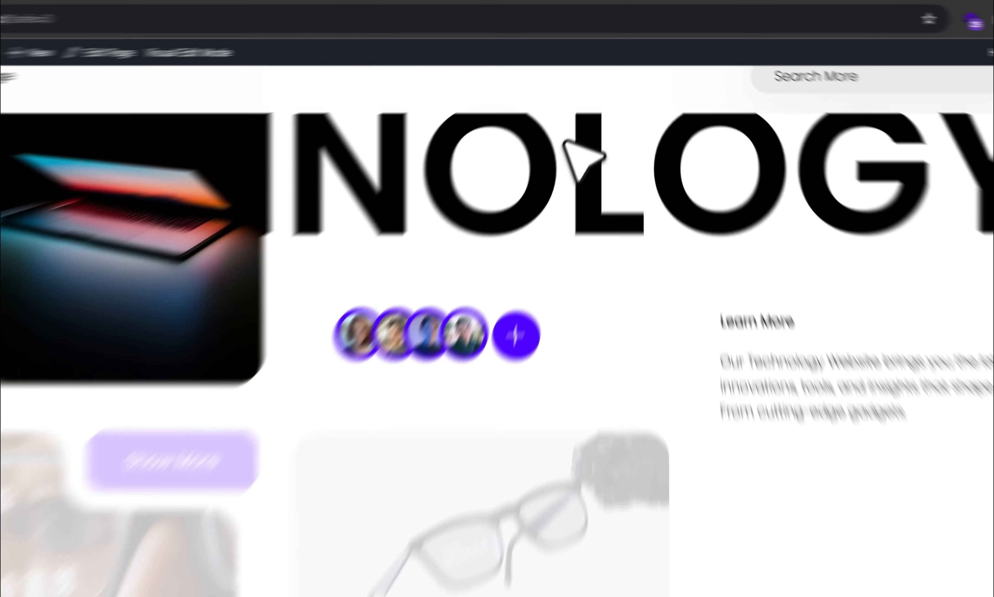
{"action": "scroll", "coordinate": [590, 99], "scroll_direction": "down", "scroll_amount": 20}
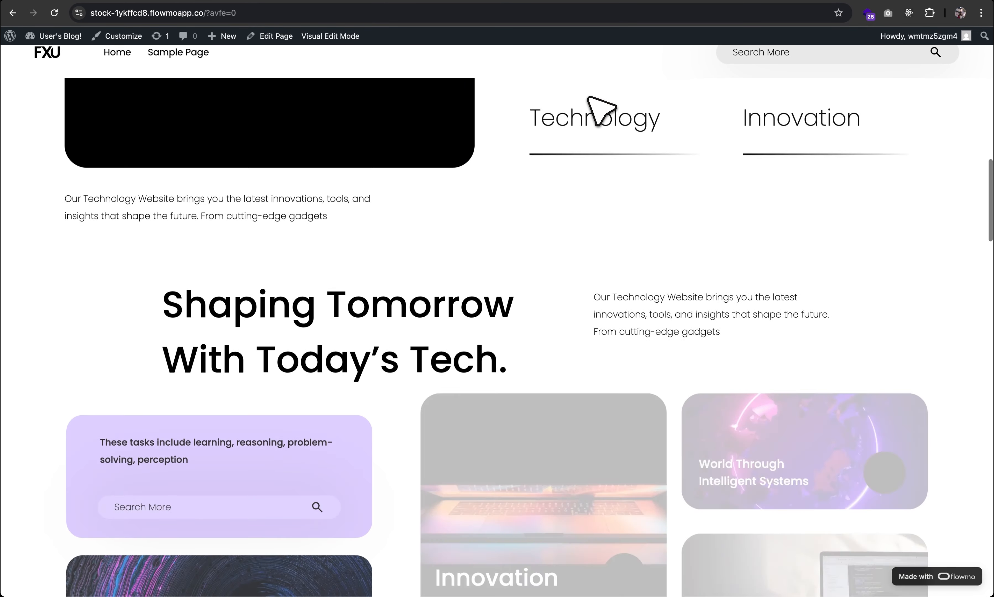
{"action": "scroll", "coordinate": [601, 110], "scroll_direction": "down", "scroll_amount": 20}
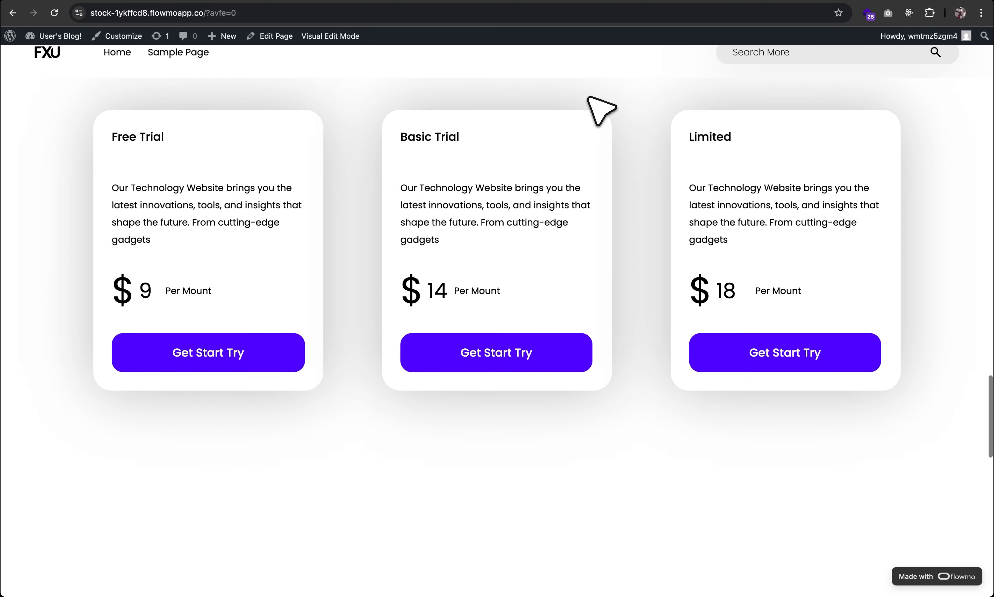